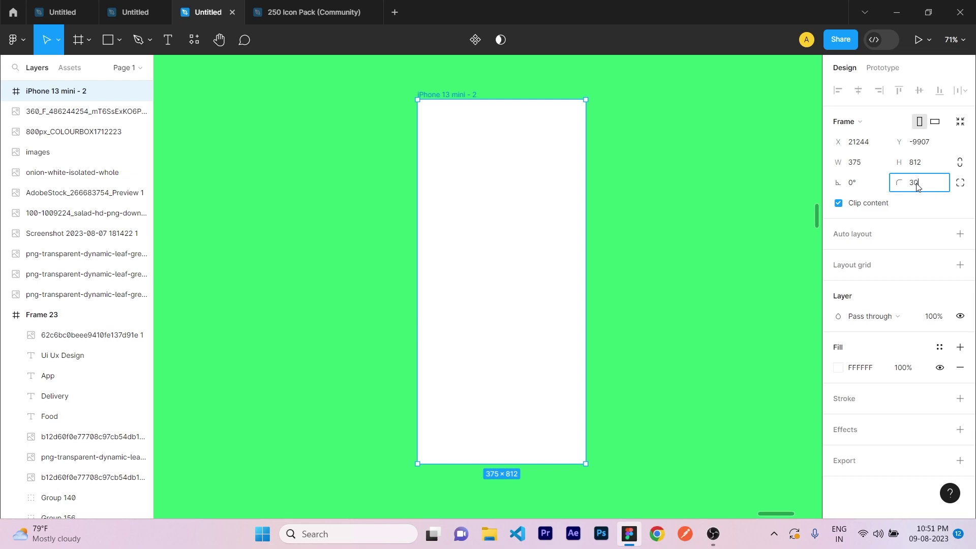
Step: Fill the iPhone 13 mini frame with the dark green document colour
{"action": "left_click", "coordinate": [840, 368]}
{"action": "left_click", "coordinate": [792, 466]}
{"action": "left_click", "coordinate": [655, 395]}
{"action": "key", "text": "F11"}
Step: Draw a full-width rectangle over the lower part of the frame and round its two top corners to 30
{"action": "left_click", "coordinate": [104, 41]}
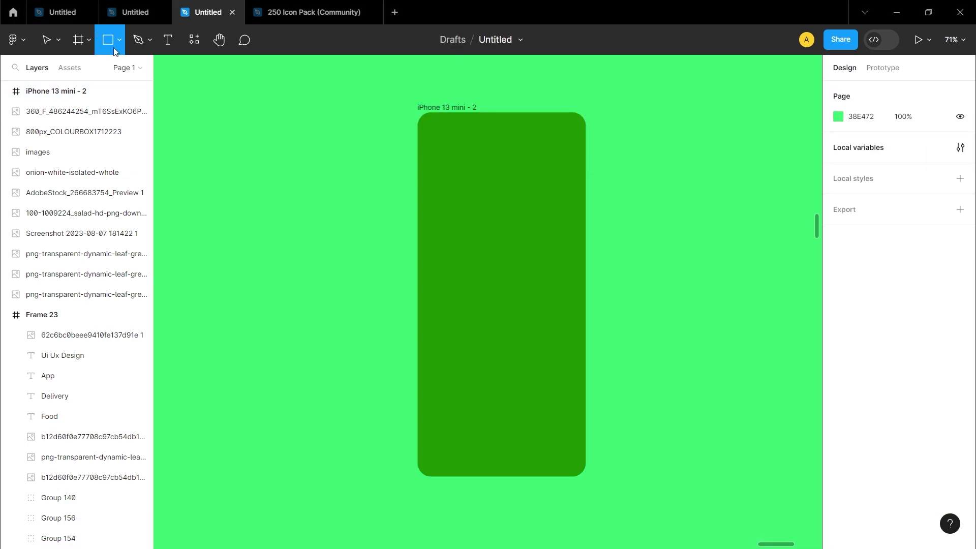
{"action": "mouse_move", "coordinate": [418, 215]}
{"action": "left_mouse_down"}
{"action": "mouse_move", "coordinate": [589, 243]}
{"action": "mouse_move", "coordinate": [587, 479]}
{"action": "left_mouse_up"}
{"action": "left_click", "coordinate": [961, 163]}
{"action": "left_click", "coordinate": [849, 184]}
{"action": "type", "text": "30"}
{"action": "left_click", "coordinate": [872, 187]}
{"action": "type", "text": "30"}
{"action": "left_click", "coordinate": [676, 249]}
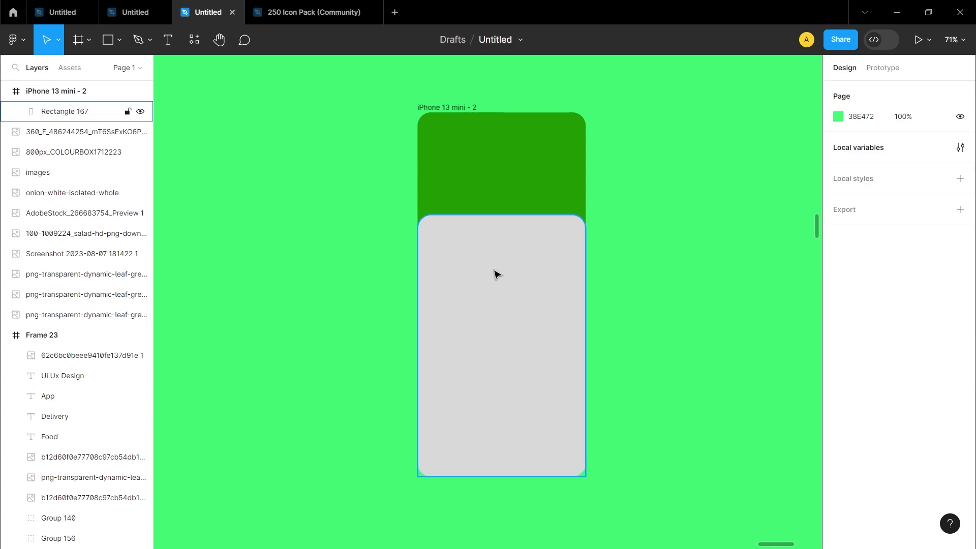
Step: Change the frame's fill to a linear gradient whose end stop sits at the lower rectangle's top edge with 44% opacity
{"action": "left_click", "coordinate": [518, 178]}
{"action": "left_click", "coordinate": [838, 368]}
{"action": "left_click", "coordinate": [702, 212]}
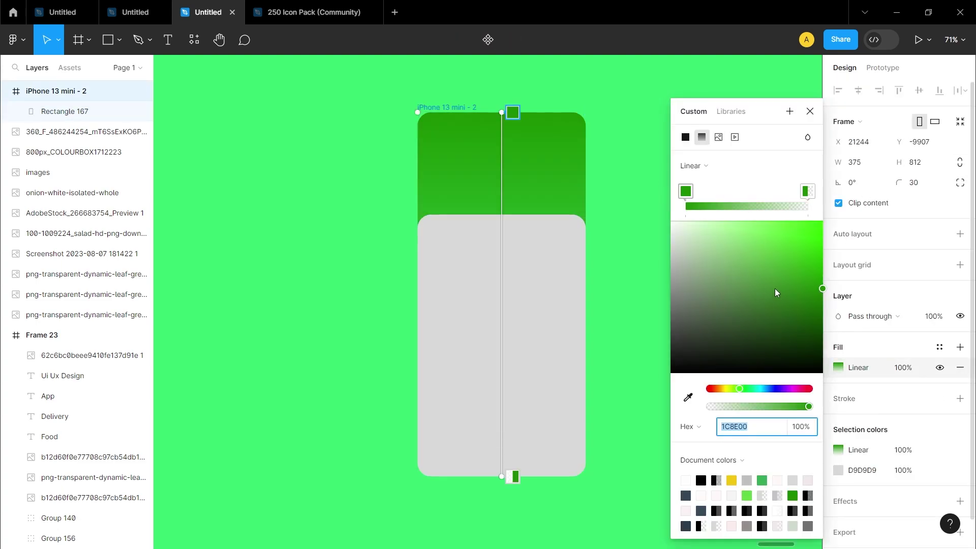
{"action": "left_click", "coordinate": [806, 210]}
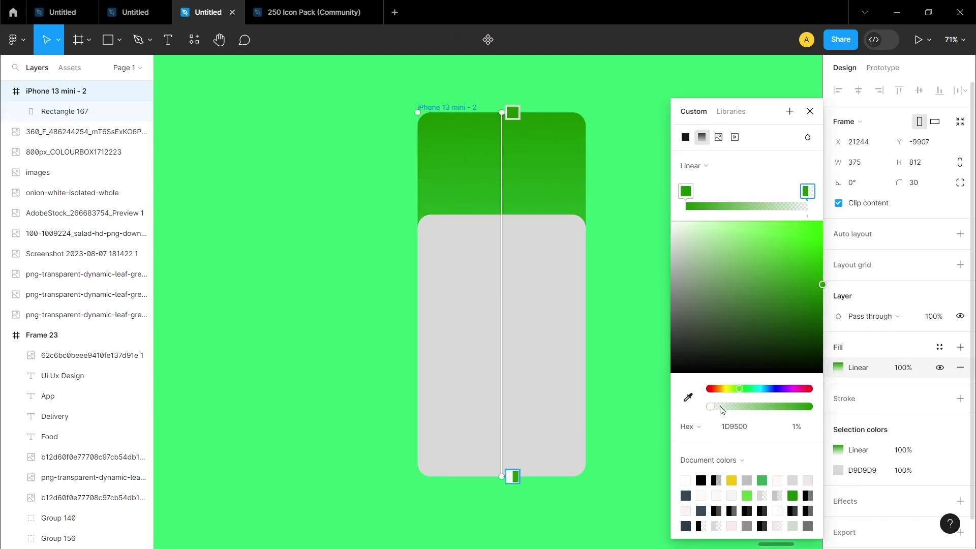
{"action": "left_click_drag", "start_coordinate": [715, 409], "coordinate": [832, 420]}
{"action": "left_click_drag", "start_coordinate": [513, 476], "coordinate": [513, 217]}
{"action": "left_click_drag", "start_coordinate": [796, 408], "coordinate": [755, 404]}
Step: Darken the gradient's start stop and set its end stop to the brighter green 51EB2B
{"action": "left_click", "coordinate": [686, 191]}
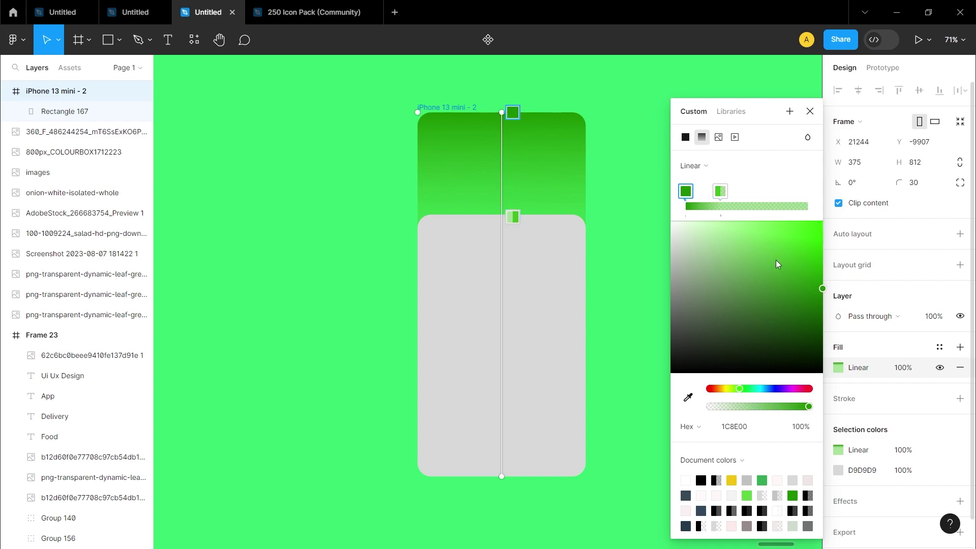
{"action": "left_click_drag", "start_coordinate": [816, 305], "coordinate": [814, 304]}
{"action": "left_click", "coordinate": [723, 193]}
{"action": "left_click", "coordinate": [794, 237]}
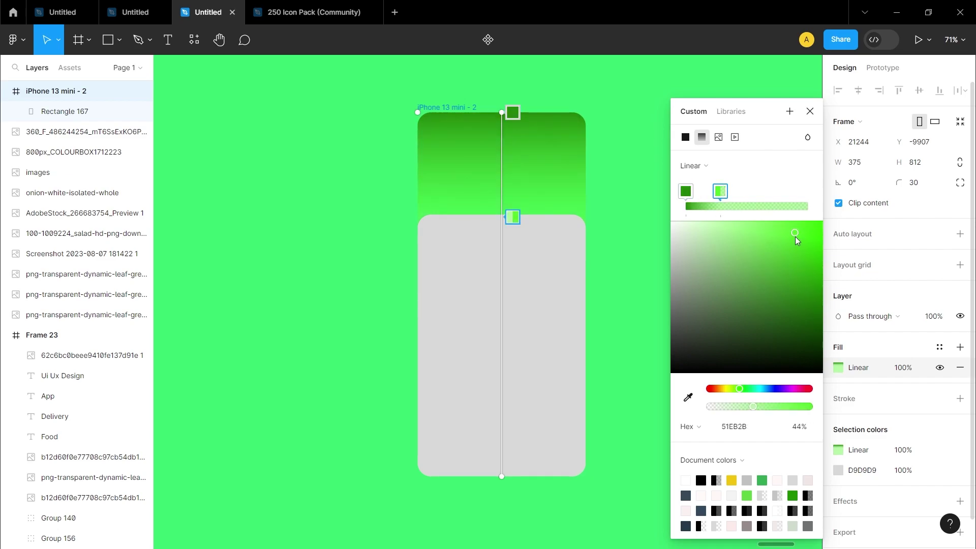
{"action": "left_click", "coordinate": [811, 111]}
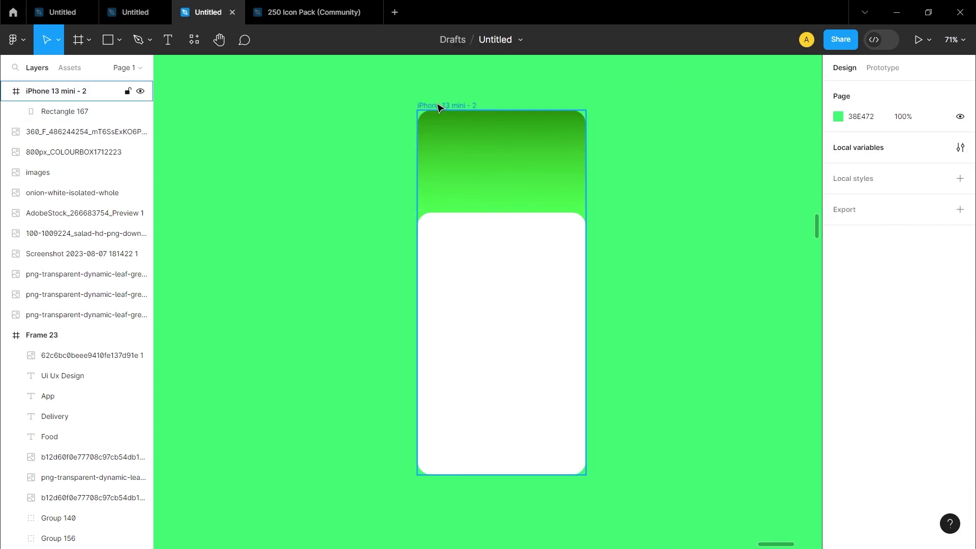
Step: Add a layout grid of 5 stretched columns with a margin of 24 to the phone frame
{"action": "left_click", "coordinate": [439, 106]}
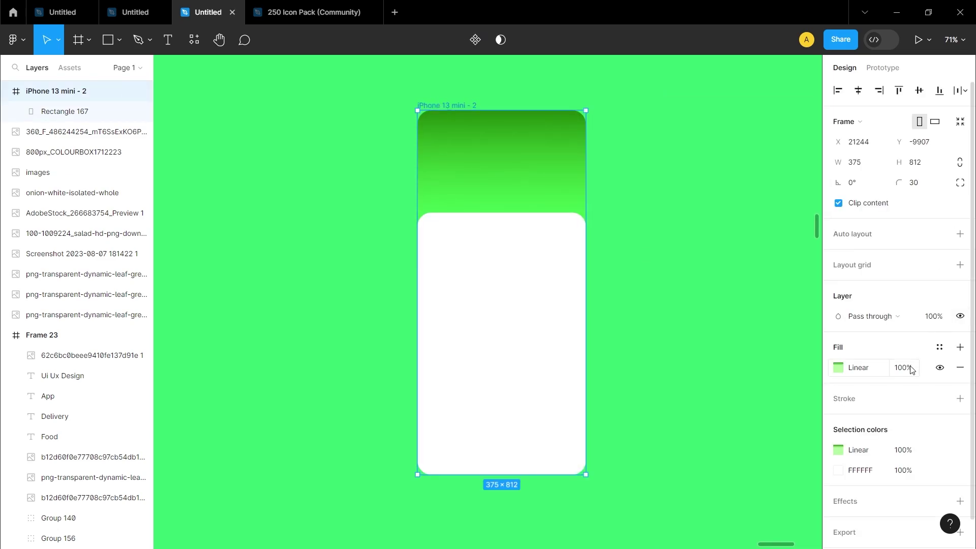
{"action": "left_click", "coordinate": [960, 264]}
{"action": "left_click", "coordinate": [839, 286]}
{"action": "left_click", "coordinate": [697, 288]}
{"action": "left_click", "coordinate": [700, 301]}
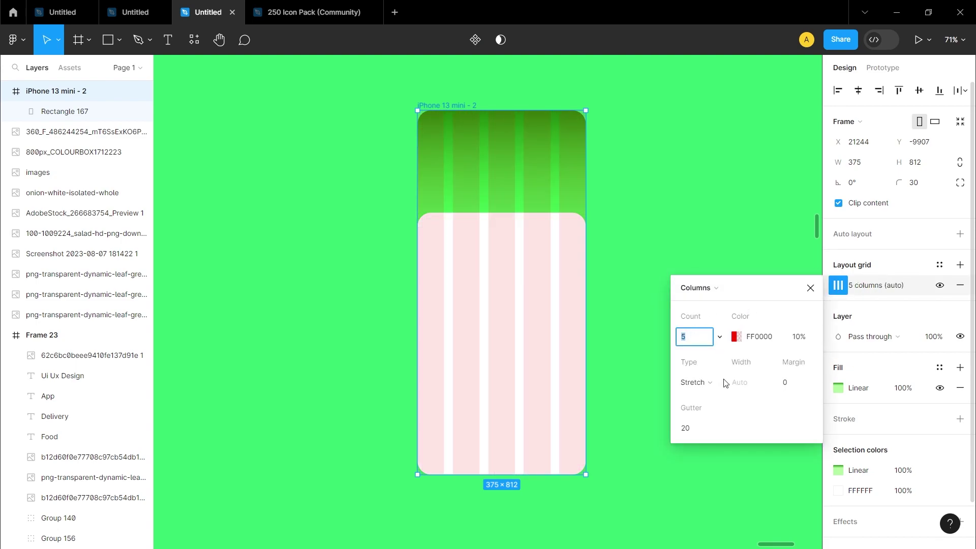
{"action": "left_click", "coordinate": [789, 382]}
{"action": "type", "text": "24"}
{"action": "left_click", "coordinate": [648, 507]}
Step: Place the salad bowl image in the frame at about 308 × 309, centred over the edge between header and lower rectangle
{"action": "scroll", "coordinate": [531, 255], "scroll_direction": "up", "scroll_amount": 7}
{"action": "left_click_drag", "start_coordinate": [373, 261], "coordinate": [482, 435]}
{"action": "scroll", "coordinate": [634, 295], "scroll_direction": "down", "scroll_amount": 5}
{"action": "left_click_drag", "start_coordinate": [497, 181], "coordinate": [498, 183]}
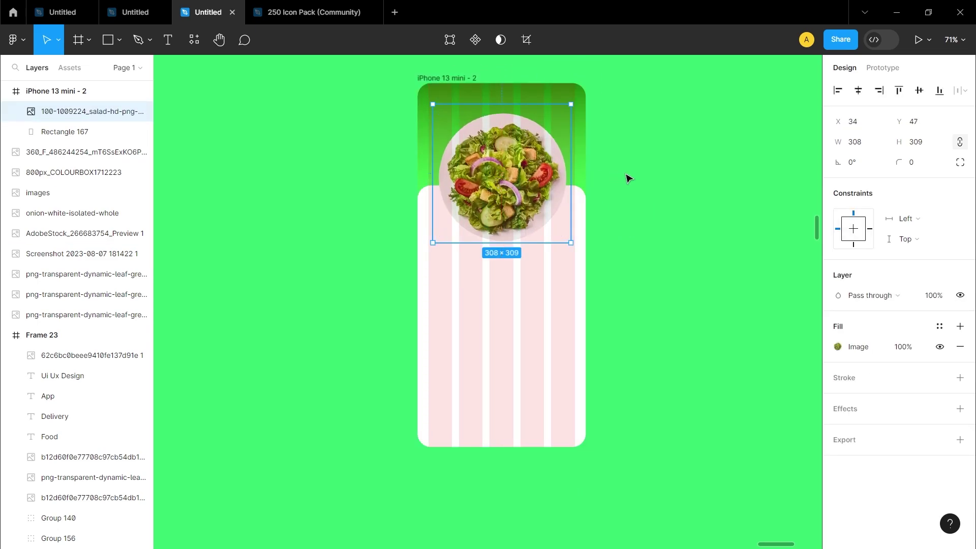
{"action": "left_click", "coordinate": [647, 173]}
Step: Copy the white back arrow from the canvas and paste it into the upper left of the frame's header
{"action": "scroll", "coordinate": [614, 192], "scroll_direction": "up", "scroll_amount": 7}
{"action": "right_click", "coordinate": [692, 216]}
{"action": "left_click", "coordinate": [703, 188]}
{"action": "scroll", "coordinate": [629, 284], "scroll_direction": "down", "scroll_amount": 4}
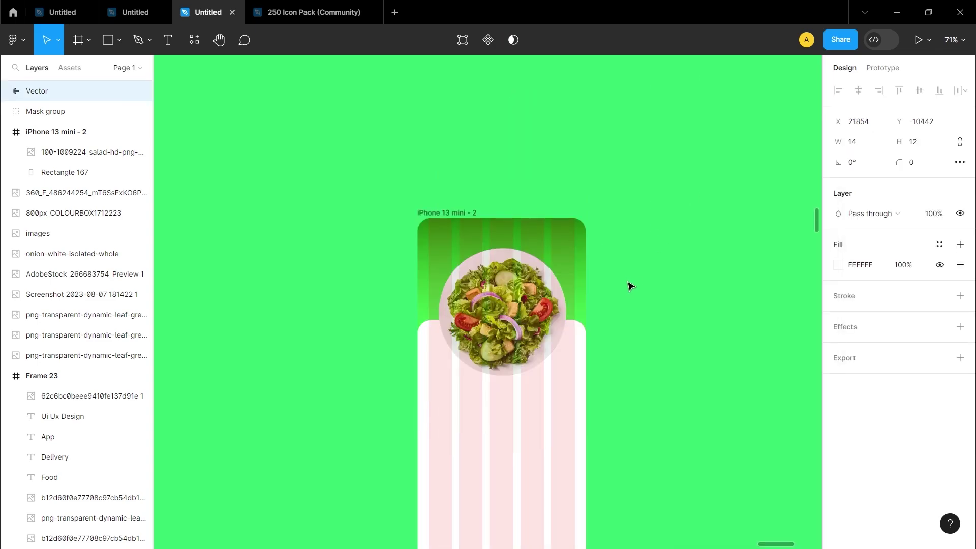
{"action": "left_click", "coordinate": [629, 283]}
{"action": "scroll", "coordinate": [442, 198], "scroll_direction": "down", "scroll_amount": 1}
{"action": "right_click", "coordinate": [434, 170]}
{"action": "left_click", "coordinate": [458, 157]}
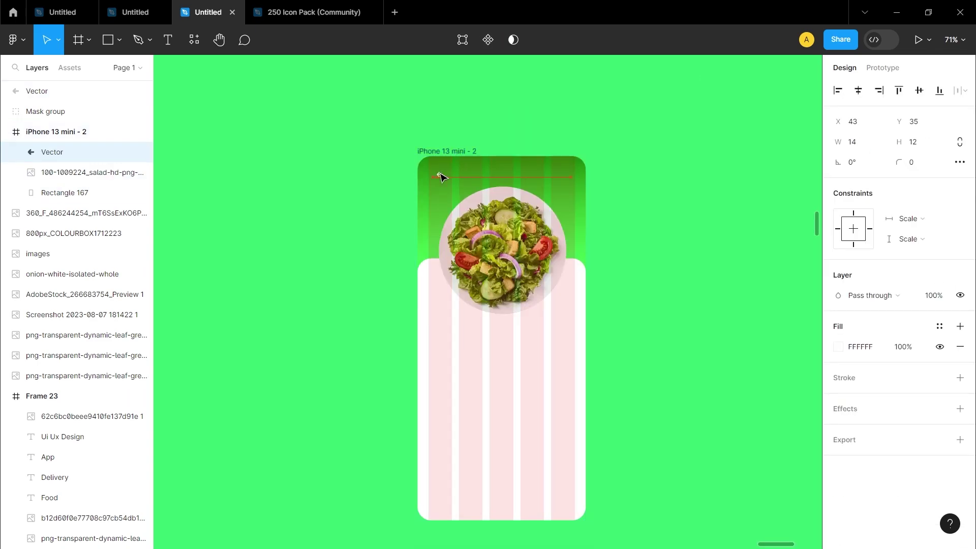
{"action": "left_click", "coordinate": [665, 159]}
Step: Copy the white heart icon from the canvas and paste it into the upper right of the frame's header
{"action": "scroll", "coordinate": [715, 177], "scroll_direction": "up", "scroll_amount": 5}
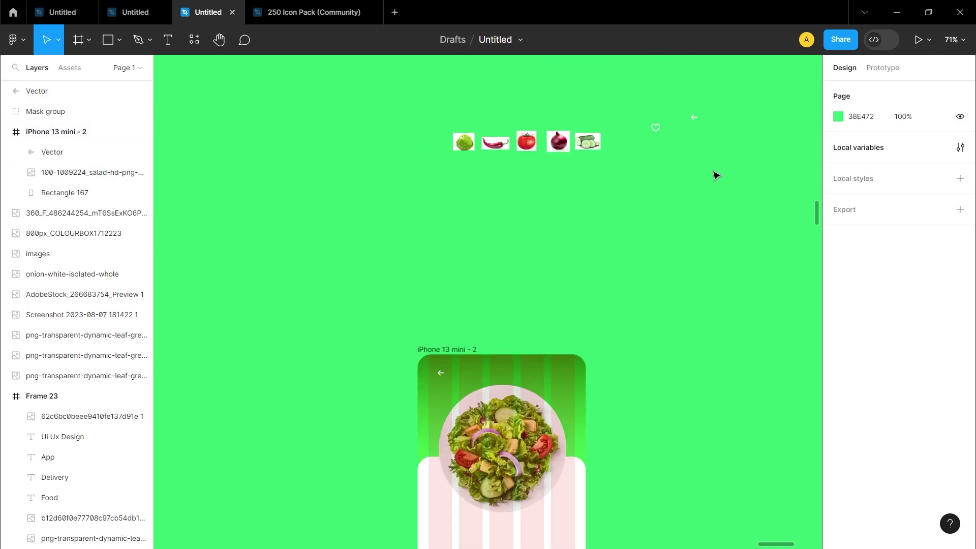
{"action": "right_click", "coordinate": [644, 123]}
{"action": "left_click", "coordinate": [656, 136]}
{"action": "scroll", "coordinate": [580, 144], "scroll_direction": "down", "scroll_amount": 5}
{"action": "right_click", "coordinate": [553, 88]}
{"action": "left_click", "coordinate": [580, 113]}
{"action": "left_click", "coordinate": [634, 110]}
Step: Nudge the heart icon slightly right and down to line it up with the back arrow
{"action": "left_click", "coordinate": [567, 97]}
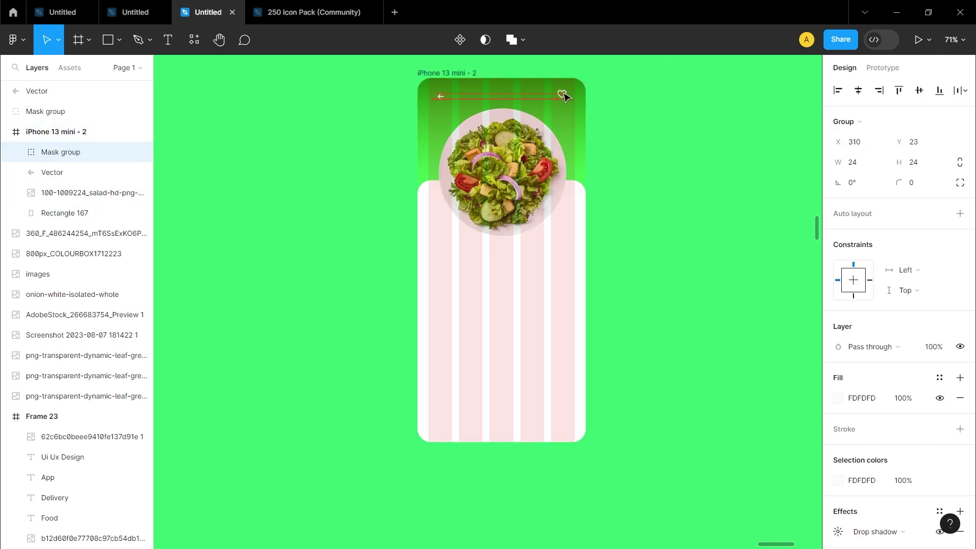
{"action": "key", "text": "Right"}
{"action": "key", "text": "Right"}
{"action": "key", "text": "Down"}
{"action": "key", "text": "Down"}
{"action": "left_click", "coordinate": [711, 106]}
Step: Hide the phone frame's column layout grid
{"action": "scroll", "coordinate": [559, 168], "scroll_direction": "up", "scroll_amount": 3}
{"action": "left_click", "coordinate": [461, 132]}
{"action": "left_click", "coordinate": [940, 285]}
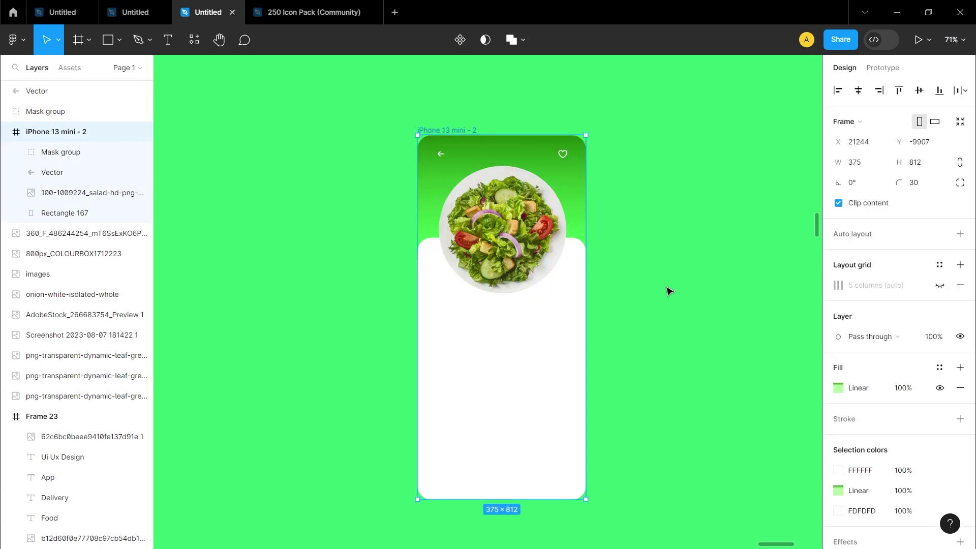
Step: Draw an ellipse about 268 × 58 under the salad bowl and place it behind the bowl image, overlapping its lower edge
{"action": "scroll", "coordinate": [600, 285], "scroll_direction": "down", "scroll_amount": 2}
{"action": "left_click", "coordinate": [117, 40]}
{"action": "left_click", "coordinate": [120, 117]}
{"action": "left_click_drag", "start_coordinate": [442, 225], "coordinate": [516, 261]}
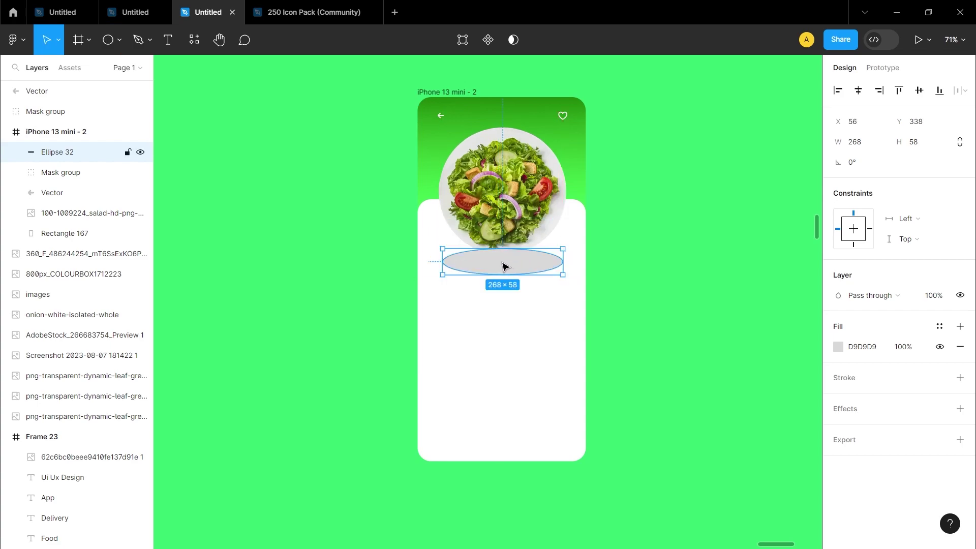
{"action": "left_click_drag", "start_coordinate": [23, 156], "coordinate": [19, 220]}
{"action": "left_click_drag", "start_coordinate": [517, 262], "coordinate": [518, 254]}
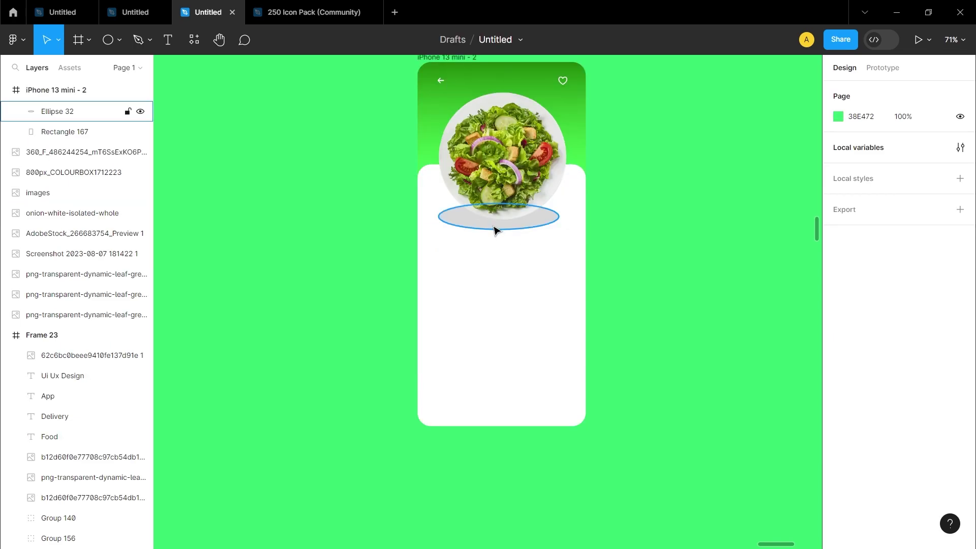
Step: Apply a strong Layer blur effect to the ellipse under the bowl
{"action": "left_click", "coordinate": [495, 225]}
{"action": "left_click", "coordinate": [960, 411]}
{"action": "left_click", "coordinate": [839, 433]}
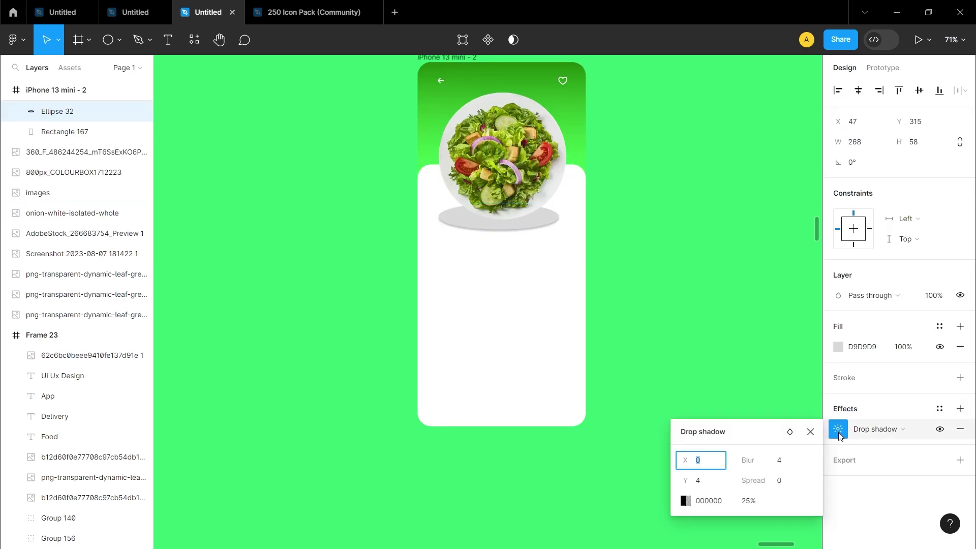
{"action": "left_click", "coordinate": [811, 432]}
{"action": "left_click", "coordinate": [876, 429]}
{"action": "left_click", "coordinate": [903, 442]}
{"action": "left_click", "coordinate": [707, 461]}
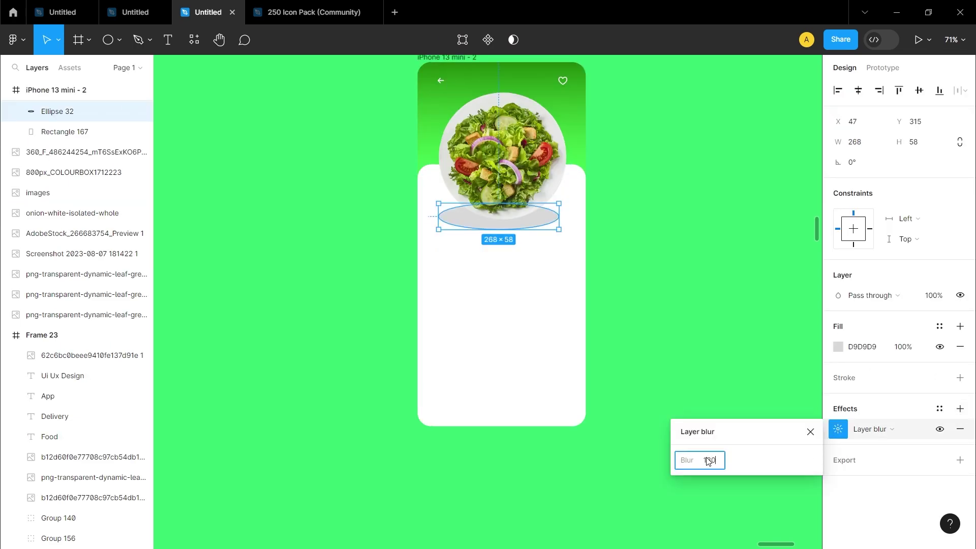
{"action": "left_click", "coordinate": [741, 337]}
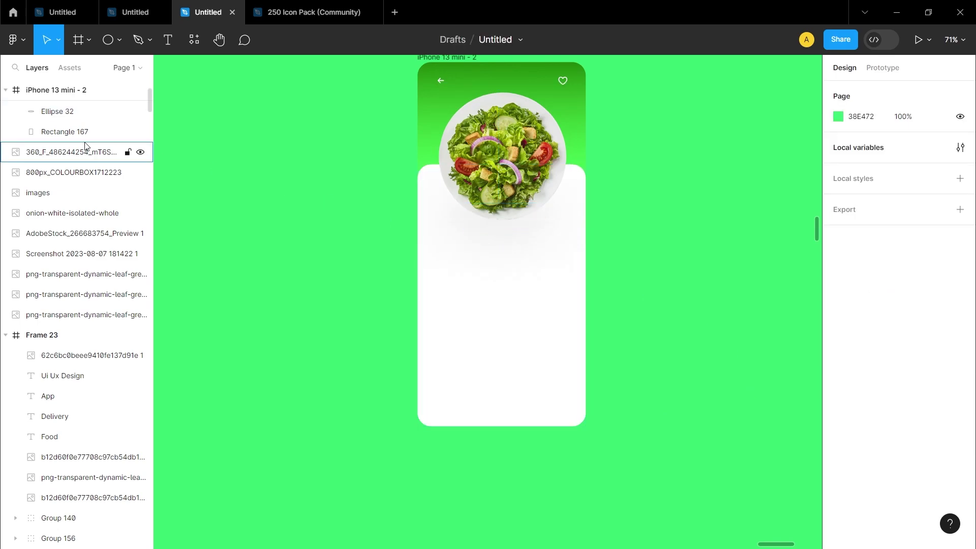
Step: Fill the blurred ellipse with the green document colour 5ED240
{"action": "left_click", "coordinate": [69, 111]}
{"action": "left_click", "coordinate": [838, 347]}
{"action": "left_click", "coordinate": [751, 492]}
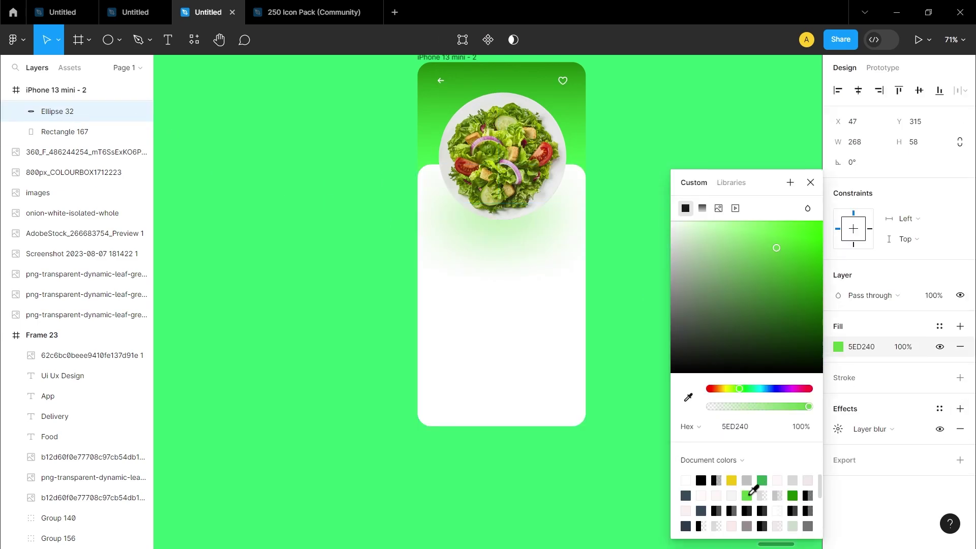
{"action": "left_click", "coordinate": [643, 381]}
Step: Add two small 8 × 8 circles side by side in the middle of the header between the arrow and the heart
{"action": "scroll", "coordinate": [483, 101], "scroll_direction": "up", "scroll_amount": 3}
{"action": "key", "text": "o"}
{"action": "mouse_move", "coordinate": [496, 110]}
{"action": "left_mouse_down"}
{"action": "mouse_move", "coordinate": [537, 125]}
{"action": "mouse_move", "coordinate": [526, 123]}
{"action": "left_mouse_up"}
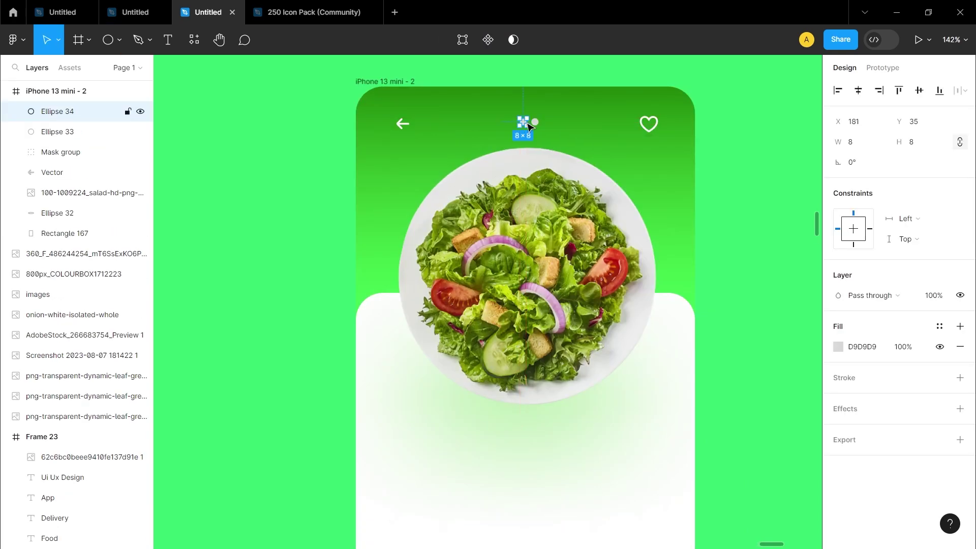
{"action": "left_click", "coordinate": [490, 126]}
Step: Draw a small rectangle to the left of the two dots and set it to 20 wide and 5 high
{"action": "key", "text": "r"}
{"action": "left_click_drag", "start_coordinate": [497, 120], "coordinate": [502, 122]}
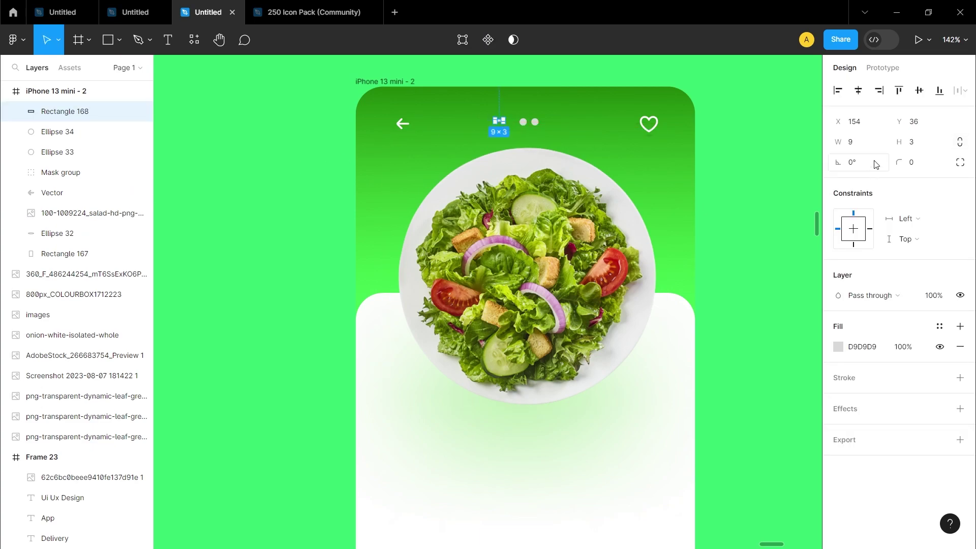
{"action": "left_click", "coordinate": [914, 147]}
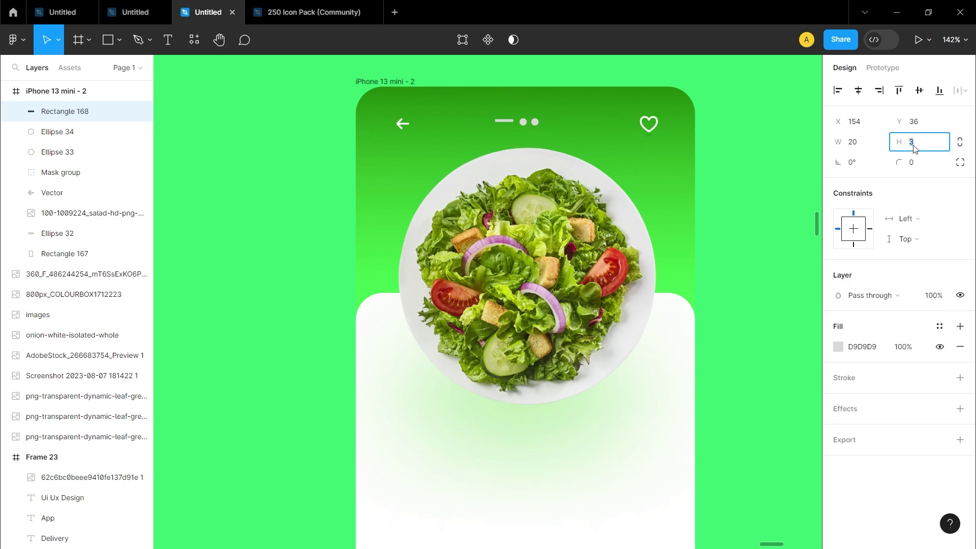
{"action": "key", "text": "Return"}
{"action": "type", "text": "5"}
{"action": "key", "text": "Return"}
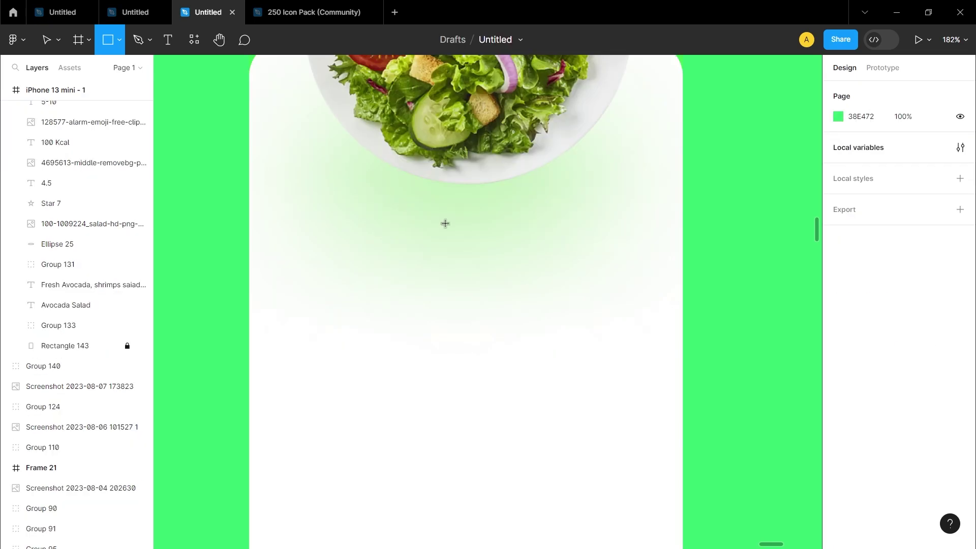
Step: Draw a rectangle below the salad bowl, set its size to 103 × 36 and position it centrally
{"action": "left_click_drag", "start_coordinate": [409, 213], "coordinate": [539, 264]}
{"action": "left_click", "coordinate": [859, 144]}
{"action": "type", "text": "103"}
{"action": "left_click", "coordinate": [919, 144]}
{"action": "type", "text": "36"}
{"action": "left_click", "coordinate": [732, 204]}
{"action": "left_click_drag", "start_coordinate": [466, 241], "coordinate": [465, 247]}
Step: Round the 103 × 36 rectangle's corners to 20 and fill it with a green document colour
{"action": "left_click", "coordinate": [918, 164]}
{"action": "type", "text": "20"}
{"action": "left_click", "coordinate": [610, 251]}
{"action": "left_click", "coordinate": [490, 249]}
{"action": "left_click", "coordinate": [838, 348]}
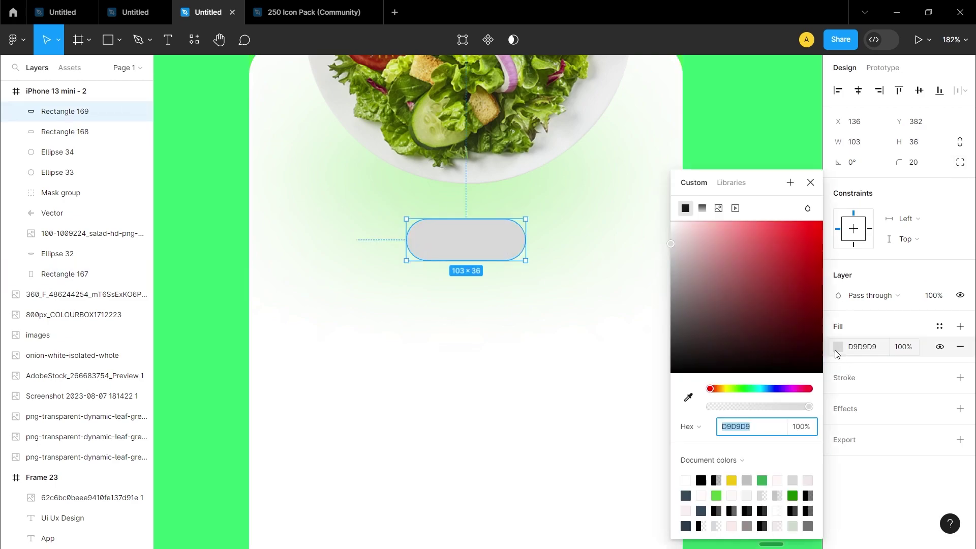
{"action": "left_click", "coordinate": [762, 481]}
{"action": "left_click", "coordinate": [449, 340]}
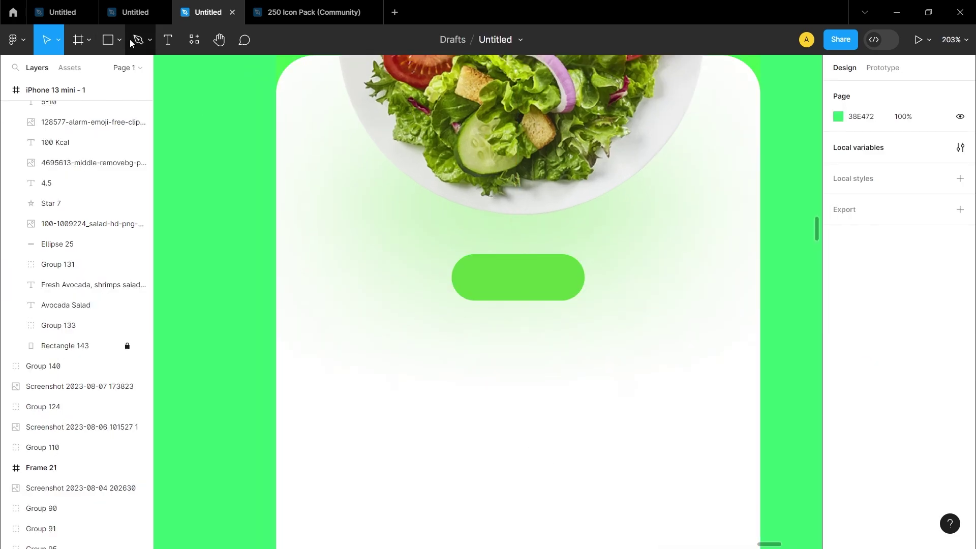
Step: Draw a short horizontal line with the Pen tool, place it at the green pill's left end as a minus sign, and set its width to 10
{"action": "key", "text": "p"}
{"action": "left_click", "coordinate": [210, 291]}
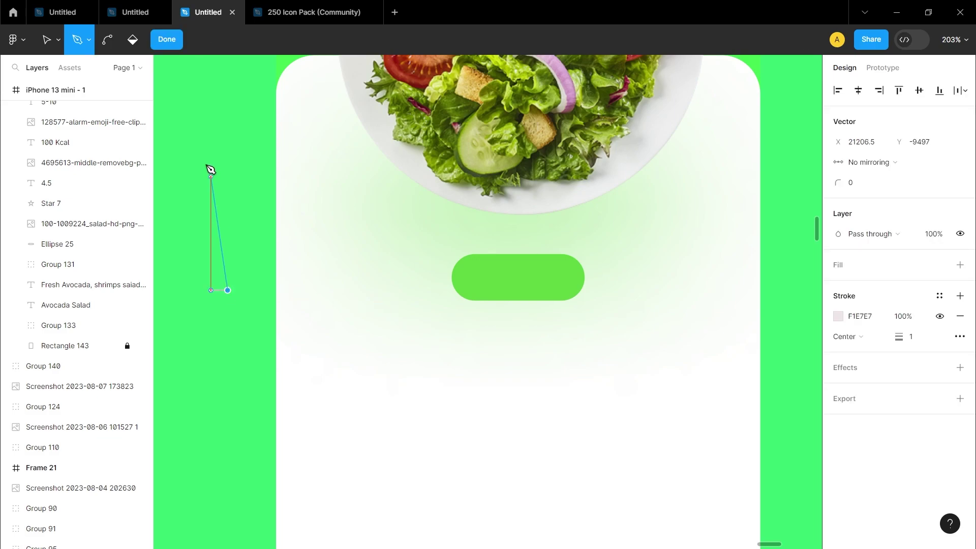
{"action": "key", "text": "Escape"}
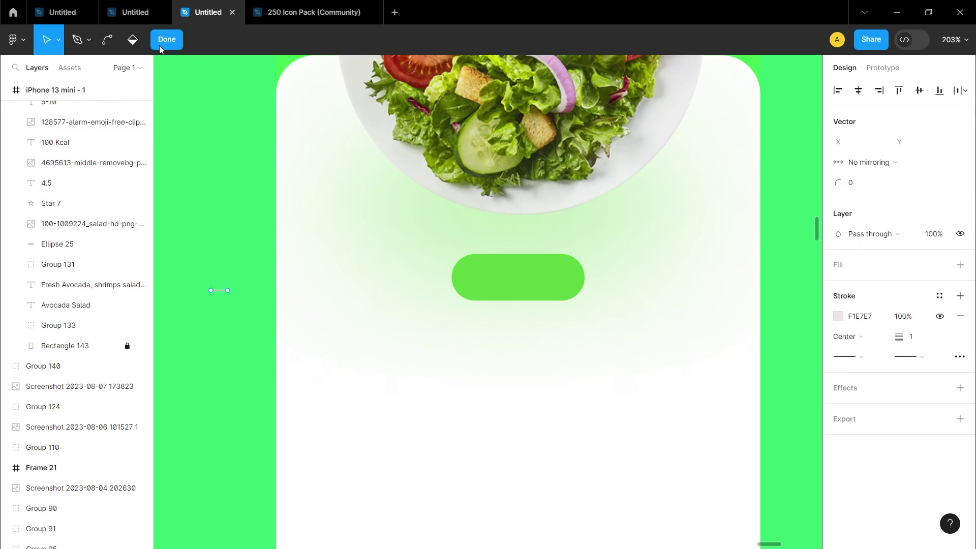
{"action": "left_click", "coordinate": [159, 49]}
{"action": "left_click_drag", "start_coordinate": [219, 290], "coordinate": [478, 277]}
{"action": "left_click", "coordinate": [858, 144]}
{"action": "type", "text": "10"}
{"action": "left_click", "coordinate": [790, 244]}
{"action": "left_click", "coordinate": [631, 295]}
Step: Duplicate the minus line to the pill's right end and rotate a further copy of it by 90°
{"action": "left_click", "coordinate": [480, 278], "text": "alt"}
{"action": "left_click_drag", "start_coordinate": [481, 278], "coordinate": [555, 285]}
{"action": "type", "text": "90"}
{"action": "key", "text": "Return"}
{"action": "left_click", "coordinate": [582, 375]}
{"action": "scroll", "coordinate": [570, 356], "scroll_direction": "down", "scroll_amount": 1}
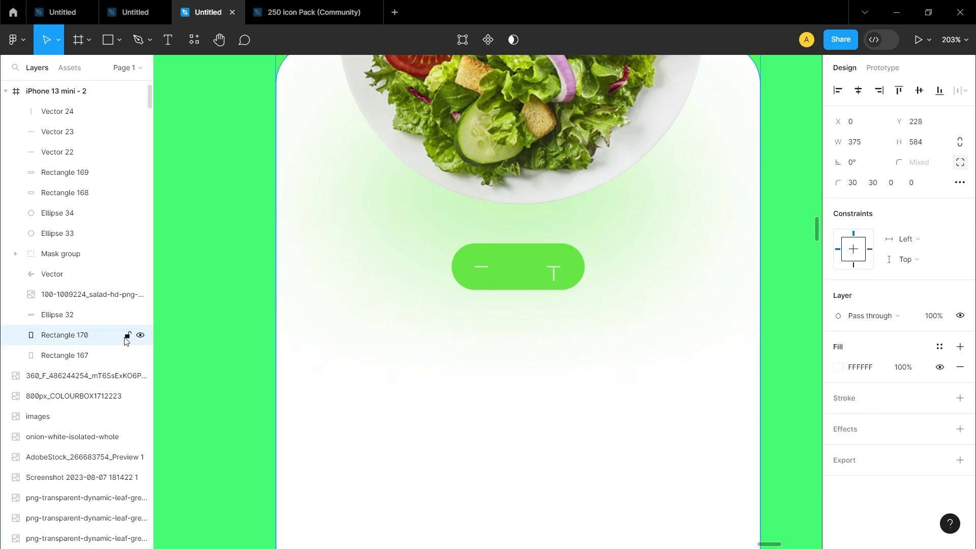
Step: Nudge the vertical line up until it is centred on the horizontal one to form a plus sign
{"action": "left_click", "coordinate": [554, 278]}
{"action": "key", "text": "Up"}
{"action": "key", "text": "Up"}
{"action": "key", "text": "Up"}
{"action": "key", "text": "Up"}
{"action": "key", "text": "Up"}
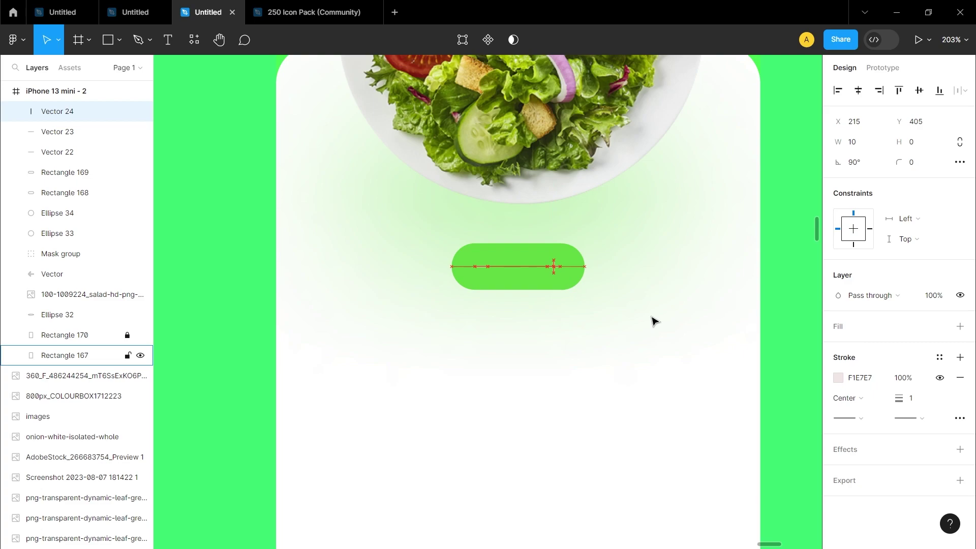
Step: Delete the unlocked duplicate of the white background rectangle, Rectangle 167
{"action": "left_click", "coordinate": [614, 340]}
{"action": "key", "text": "Delete"}
Step: Add the text "1" and centre it in the green pill between the minus and plus signs
{"action": "scroll", "coordinate": [569, 337], "scroll_direction": "up", "scroll_amount": 3}
{"action": "scroll", "coordinate": [568, 335], "scroll_direction": "up", "scroll_amount": 1}
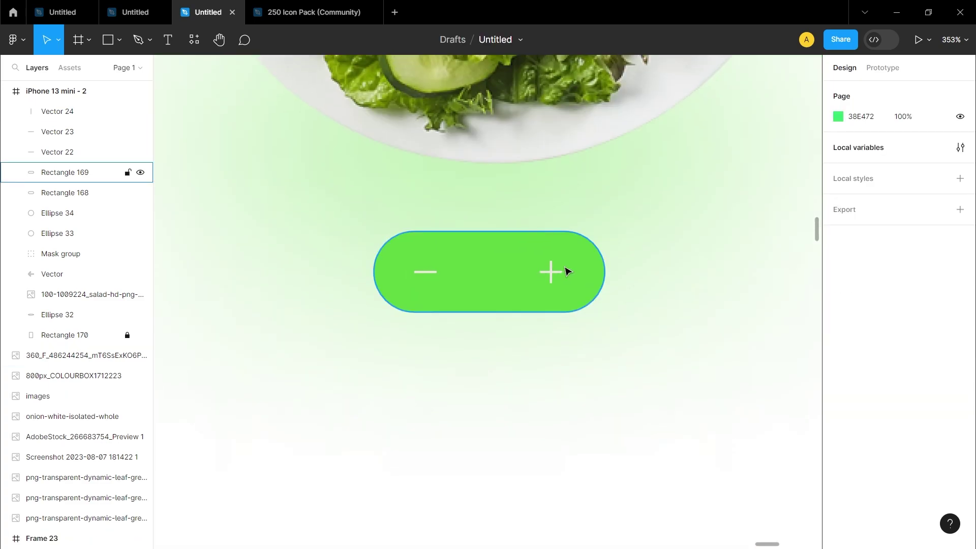
{"action": "key", "text": "t"}
{"action": "left_click", "coordinate": [472, 271]}
{"action": "type", "text": "1"}
{"action": "key", "text": "Escape"}
{"action": "left_click_drag", "start_coordinate": [493, 298], "coordinate": [491, 279]}
{"action": "left_click", "coordinate": [605, 337]}
Step: Show the layout grid and add the heading "Avocada Salad" below the pill, aligned with the first column's left edge
{"action": "scroll", "coordinate": [540, 340], "scroll_direction": "down", "scroll_amount": 7}
{"action": "key", "text": "shift+g"}
{"action": "key", "text": "t"}
{"action": "left_click", "coordinate": [387, 280]}
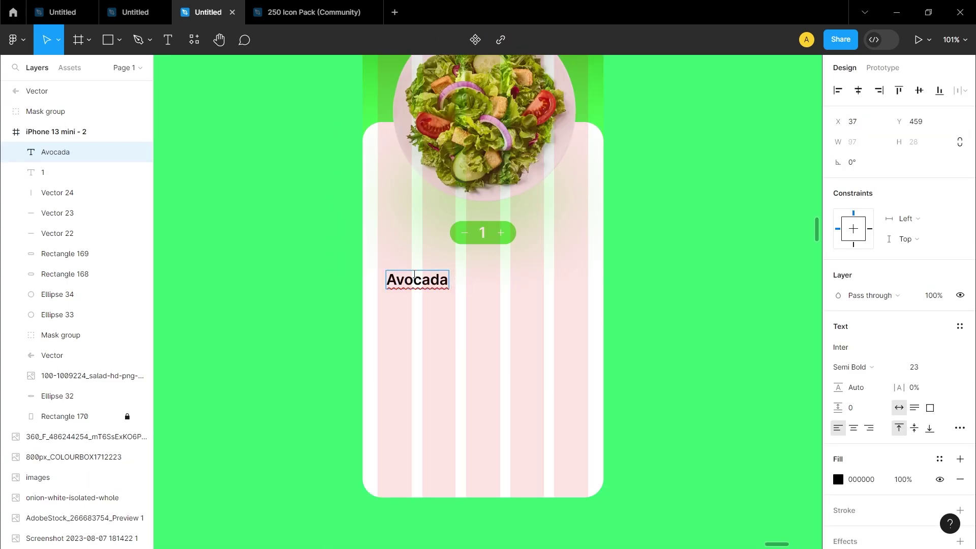
{"action": "left_click", "coordinate": [423, 333]}
{"action": "left_click_drag", "start_coordinate": [431, 278], "coordinate": [423, 280]}
Step: Set the "Avocada Salad" heading's font size to 25
{"action": "scroll", "coordinate": [430, 280], "scroll_direction": "up", "scroll_amount": 4}
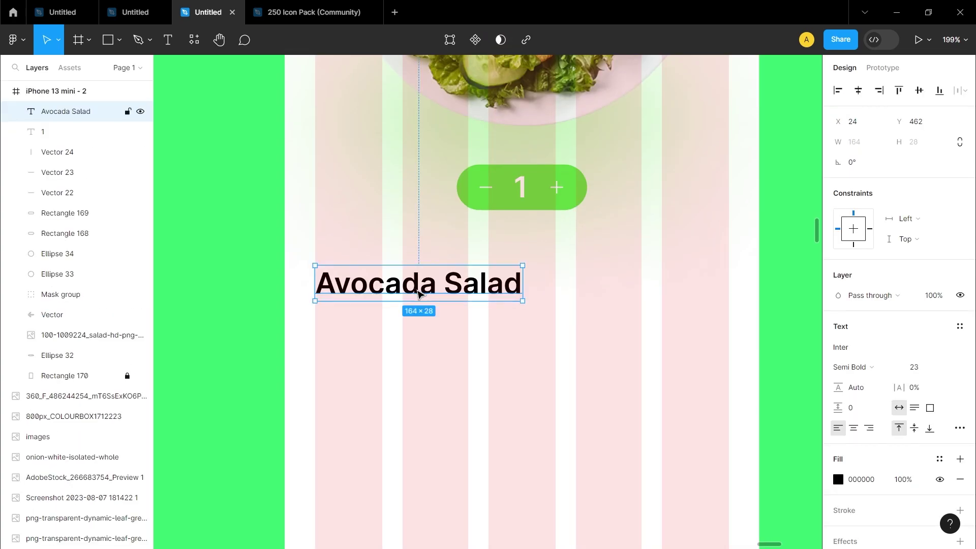
{"action": "left_click", "coordinate": [938, 370]}
{"action": "key", "text": "Escape"}
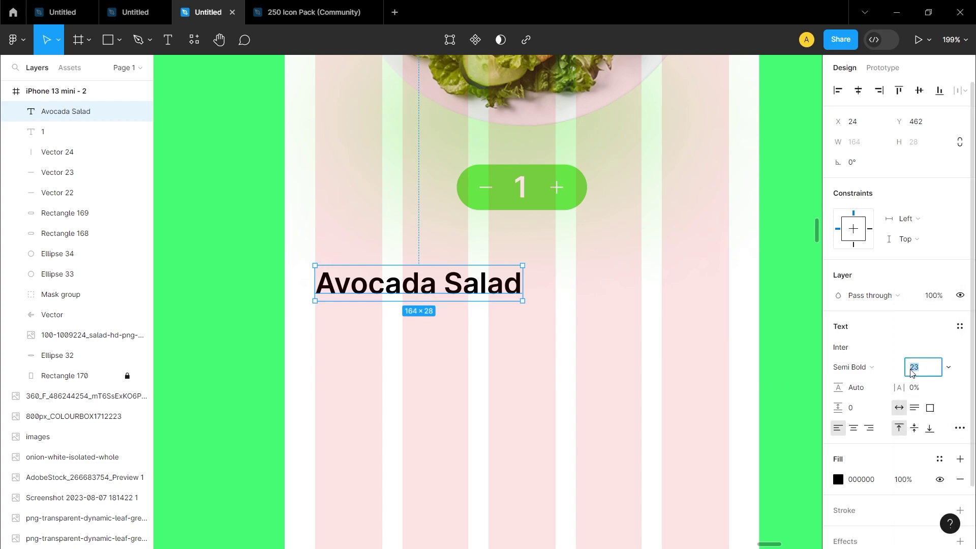
{"action": "left_click", "coordinate": [912, 374]}
{"action": "type", "text": "25"}
{"action": "left_click", "coordinate": [617, 375]}
{"action": "left_click", "coordinate": [407, 287]}
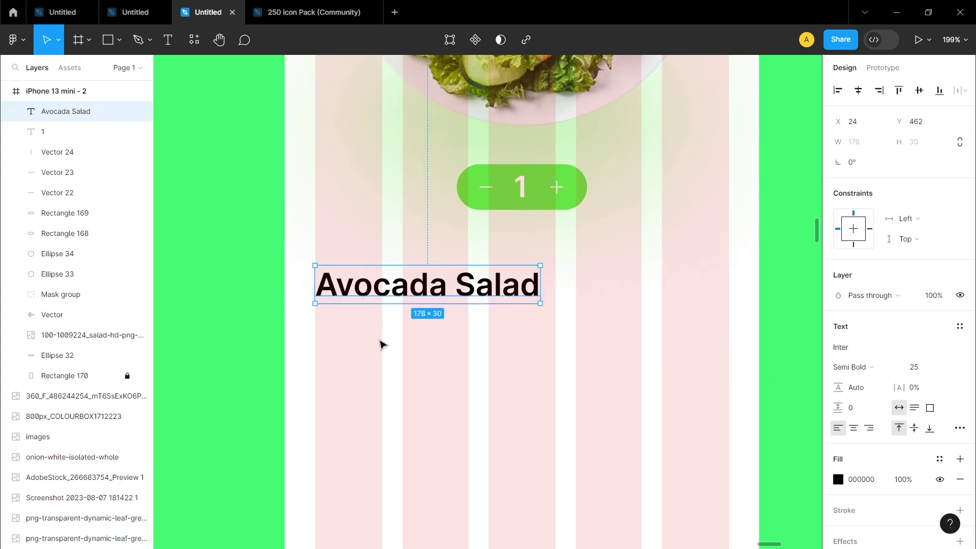
Step: Add the description "Fresh Avocada, shrimps saiad whih lettuce green mix cherry tomataes herbs and olive oil lemon dressing healthy food... Read more" below the heading
{"action": "left_click", "coordinate": [386, 327]}
{"action": "scroll", "coordinate": [379, 338], "scroll_direction": "down", "scroll_amount": 2}
{"action": "key", "text": "t"}
{"action": "scroll", "coordinate": [379, 338], "scroll_direction": "down", "scroll_amount": 2}
{"action": "left_click", "coordinate": [390, 239]}
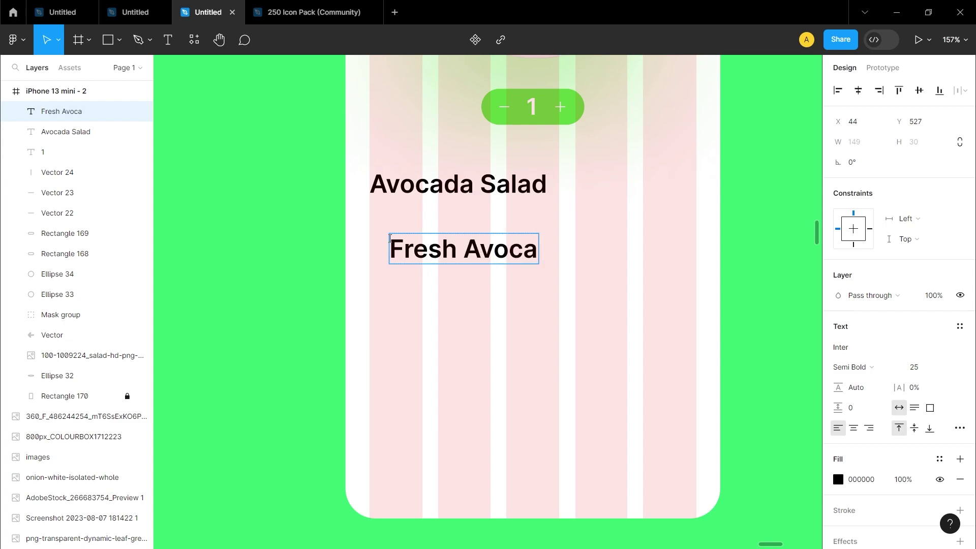
{"action": "type", "text": "Fresh Avocada, shrimps"}
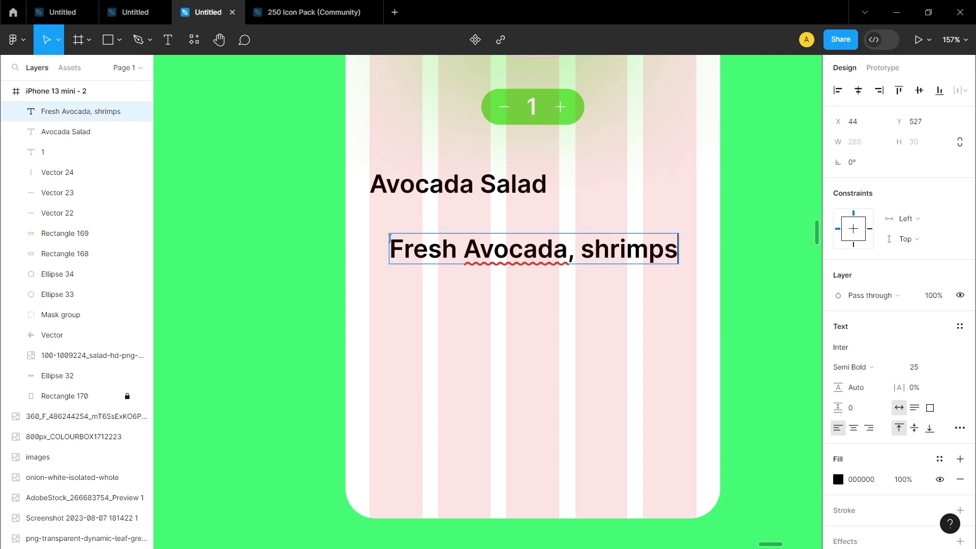
{"action": "type", "text": " saiad"}
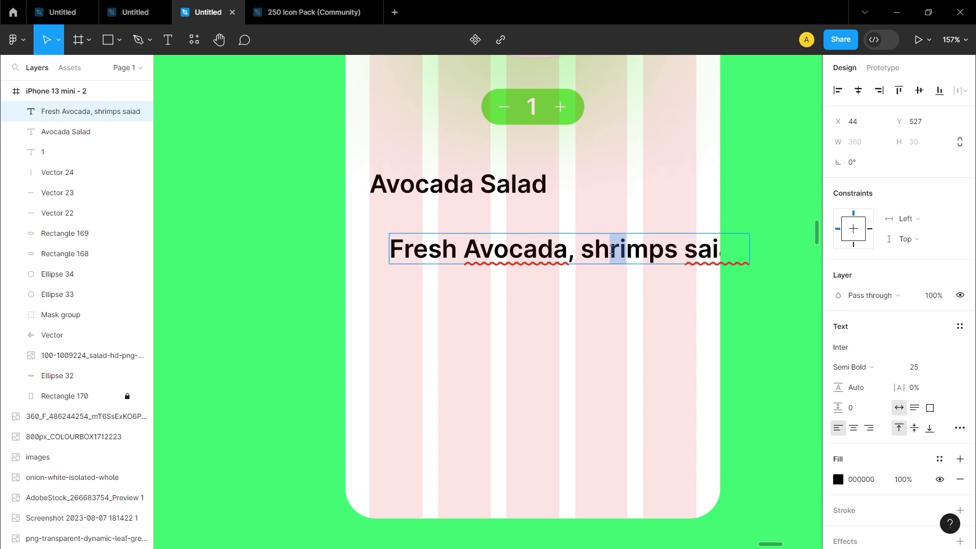
Step: Set the description text to Light at size 13 and align its left edge with the heading
{"action": "key", "text": "Escape"}
{"action": "left_click", "coordinate": [946, 367]}
{"action": "left_click", "coordinate": [931, 352]}
{"action": "left_click", "coordinate": [880, 373]}
{"action": "left_click", "coordinate": [861, 271]}
{"action": "double_click", "coordinate": [540, 244]}
{"action": "left_click", "coordinate": [544, 243]}
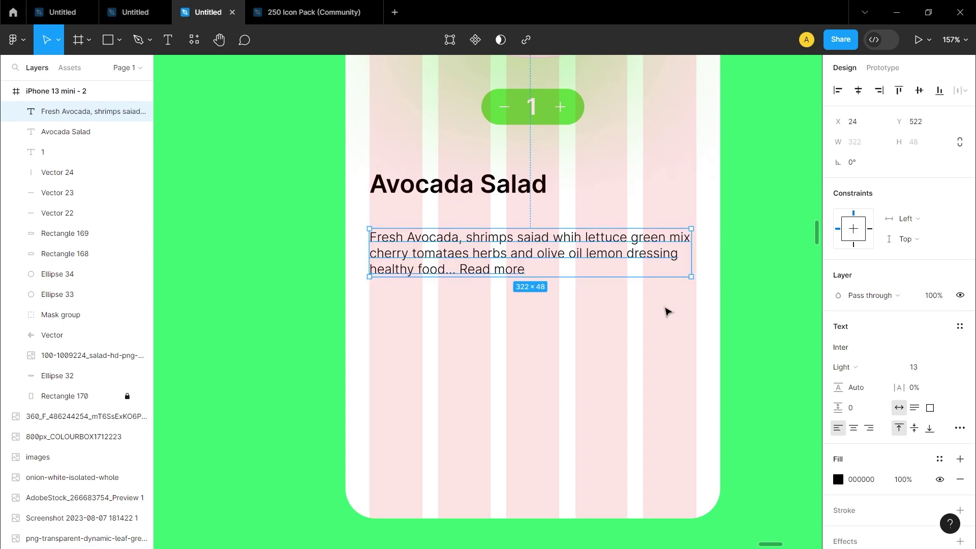
Step: Recolour the words "Read more" at the end of the description with the green document colour 5ED240
{"action": "left_click", "coordinate": [666, 312]}
{"action": "double_click", "coordinate": [525, 269]}
{"action": "left_click_drag", "start_coordinate": [525, 270], "coordinate": [460, 269]}
{"action": "left_click", "coordinate": [839, 479]}
{"action": "left_click", "coordinate": [733, 483]}
{"action": "key", "text": "Escape"}
{"action": "scroll", "coordinate": [859, 391], "scroll_direction": "down", "scroll_amount": 3}
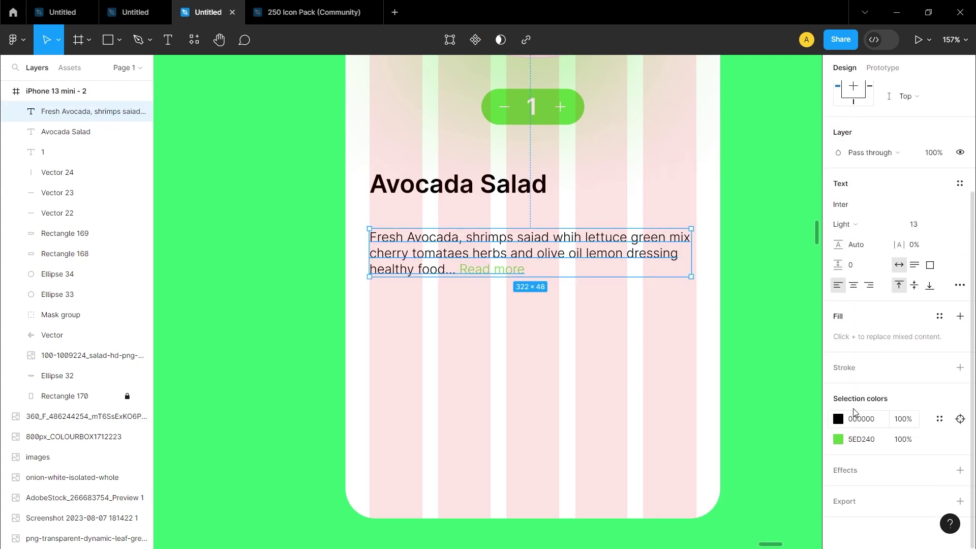
Step: Reduce the opacity of the description's black text to about 79%
{"action": "left_click", "coordinate": [839, 419]}
{"action": "left_click_drag", "start_coordinate": [812, 407], "coordinate": [797, 407]}
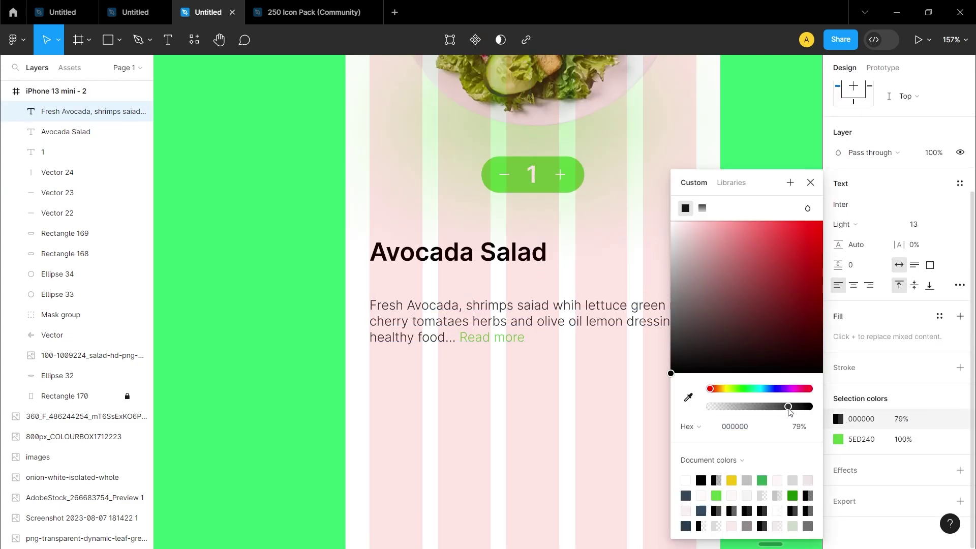
{"action": "left_click", "coordinate": [574, 374]}
{"action": "scroll", "coordinate": [556, 333], "scroll_direction": "down", "scroll_amount": 1}
Step: Add a five-pointed star, place it in the frame below the description and resize it to 20 × 20
{"action": "mouse_move", "coordinate": [509, 291]}
{"action": "left_mouse_down"}
{"action": "mouse_move", "coordinate": [508, 277]}
{"action": "mouse_move", "coordinate": [510, 288]}
{"action": "left_mouse_up"}
{"action": "left_click", "coordinate": [495, 364]}
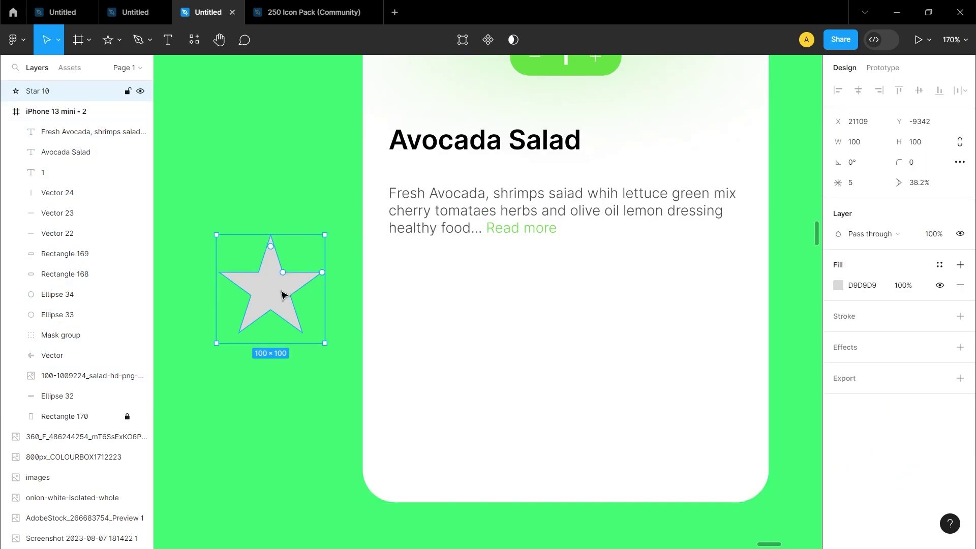
{"action": "left_click_drag", "start_coordinate": [269, 289], "coordinate": [427, 305]}
{"action": "left_click", "coordinate": [857, 144]}
{"action": "type", "text": "20"}
{"action": "key", "text": "Tab"}
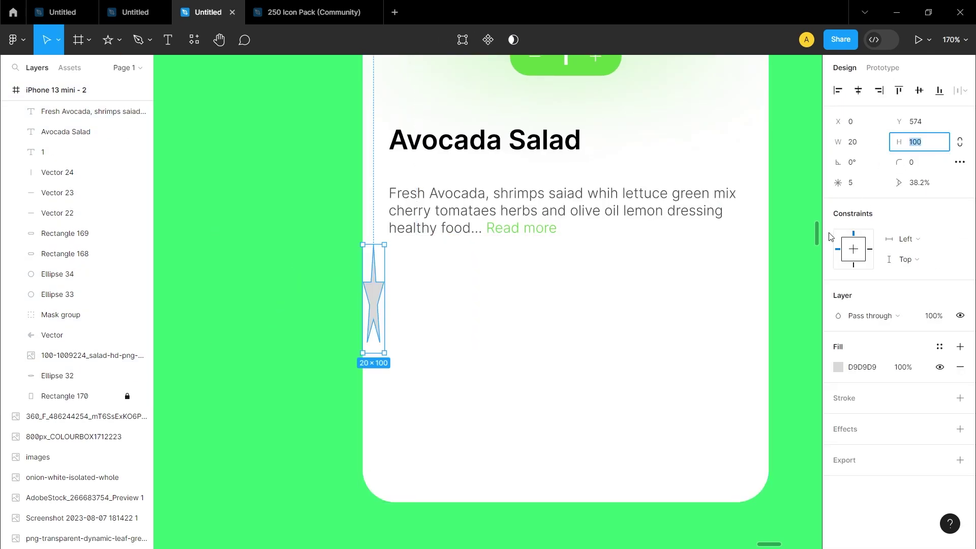
{"action": "type", "text": "20"}
{"action": "key", "text": "Return"}
Step: Align the star with the description's left edge and fill it with the yellow document colour
{"action": "left_click_drag", "start_coordinate": [376, 257], "coordinate": [432, 278]}
{"action": "left_click", "coordinate": [838, 367]}
{"action": "left_click", "coordinate": [732, 482]}
{"action": "left_click", "coordinate": [529, 351]}
Step: Add the rating text "4.5" just to the right of the yellow star
{"action": "key", "text": "t"}
{"action": "left_click", "coordinate": [427, 279]}
{"action": "left_click", "coordinate": [431, 299]}
{"action": "left_click", "coordinate": [309, 338]}
{"action": "scroll", "coordinate": [463, 306], "scroll_direction": "up", "scroll_amount": 1}
{"action": "left_click", "coordinate": [484, 274]}
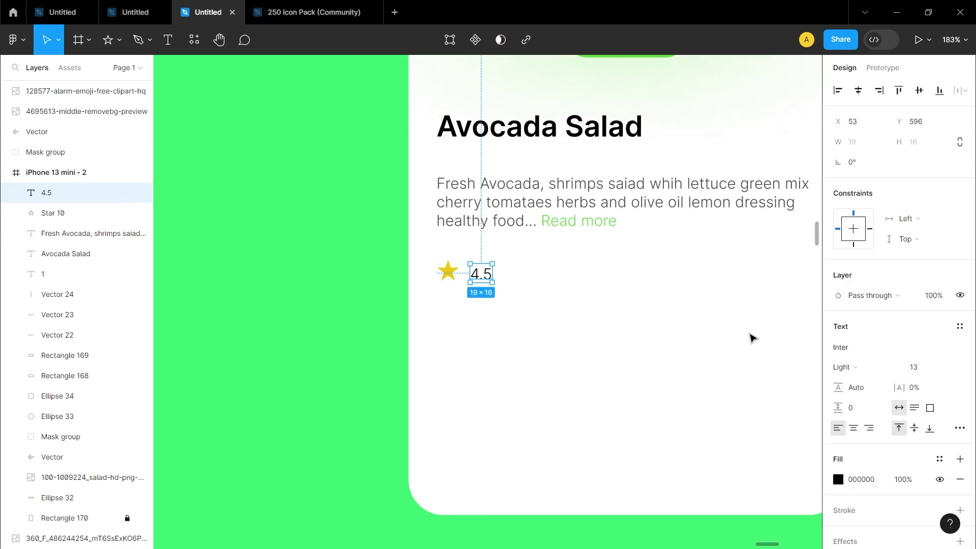
Step: Set the "4.5" rating text to Medium weight at size 18
{"action": "left_click", "coordinate": [947, 370]}
{"action": "left_click", "coordinate": [938, 394]}
{"action": "left_click", "coordinate": [920, 368]}
{"action": "type", "text": "1"}
{"action": "key", "text": "Escape"}
{"action": "key", "text": "Escape"}
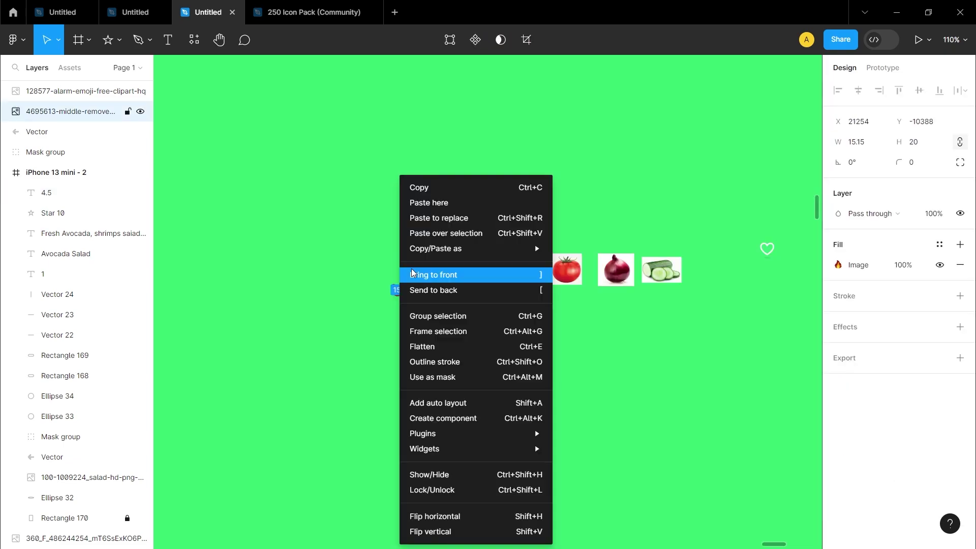
Step: Copy the fire emoji image into the phone frame and place it to the right of the 4.5 rating
{"action": "left_click", "coordinate": [415, 188]}
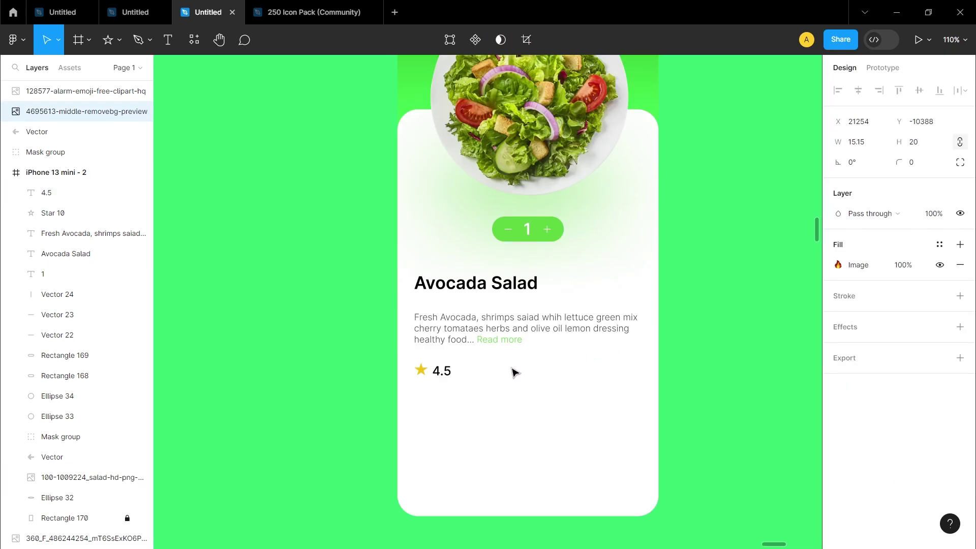
{"action": "left_click", "coordinate": [512, 369]}
{"action": "scroll", "coordinate": [506, 326], "scroll_direction": "down", "scroll_amount": 3}
{"action": "right_click", "coordinate": [501, 281]}
{"action": "left_click", "coordinate": [537, 188]}
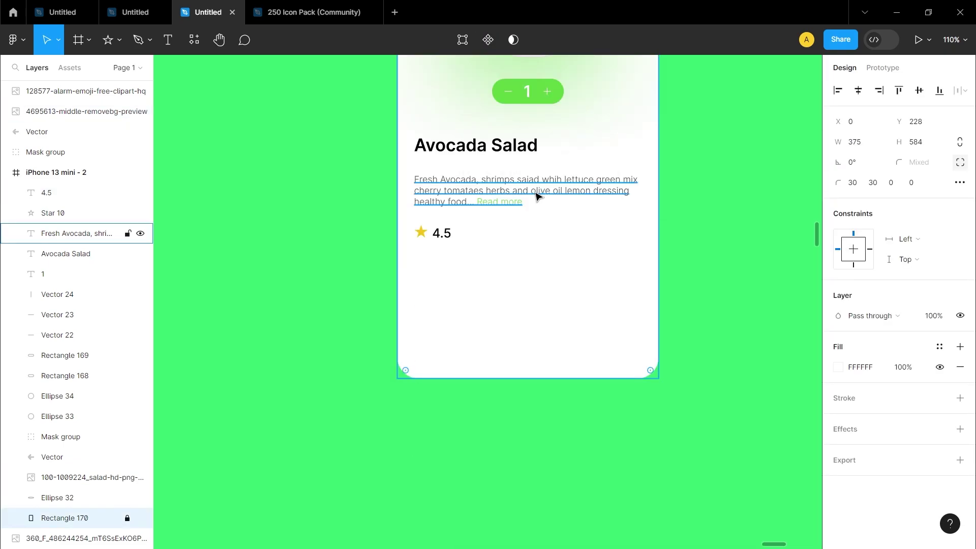
{"action": "left_click_drag", "start_coordinate": [537, 195], "coordinate": [492, 235]}
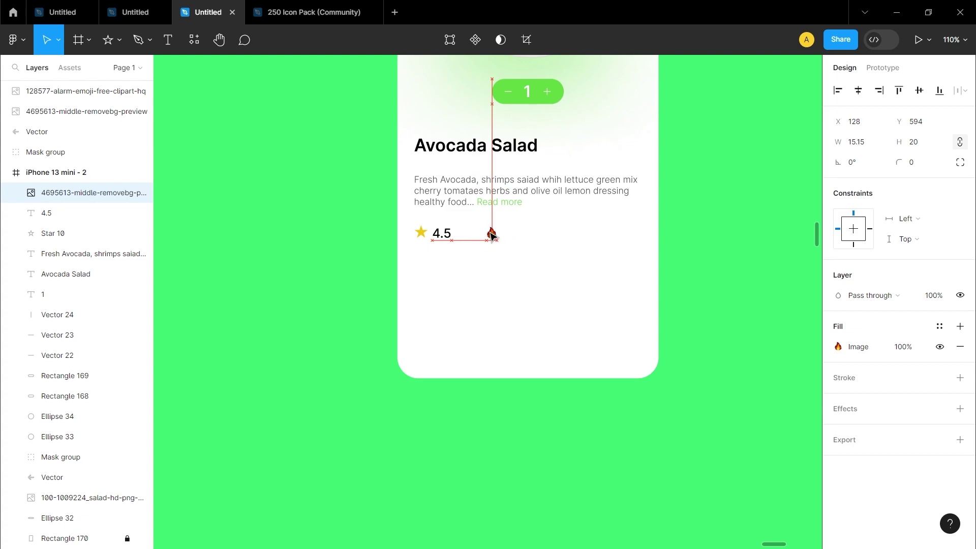
Step: Add the label "Kcal" at size 14 and place it right beside the fire emoji
{"action": "type", "text": "Kcal"}
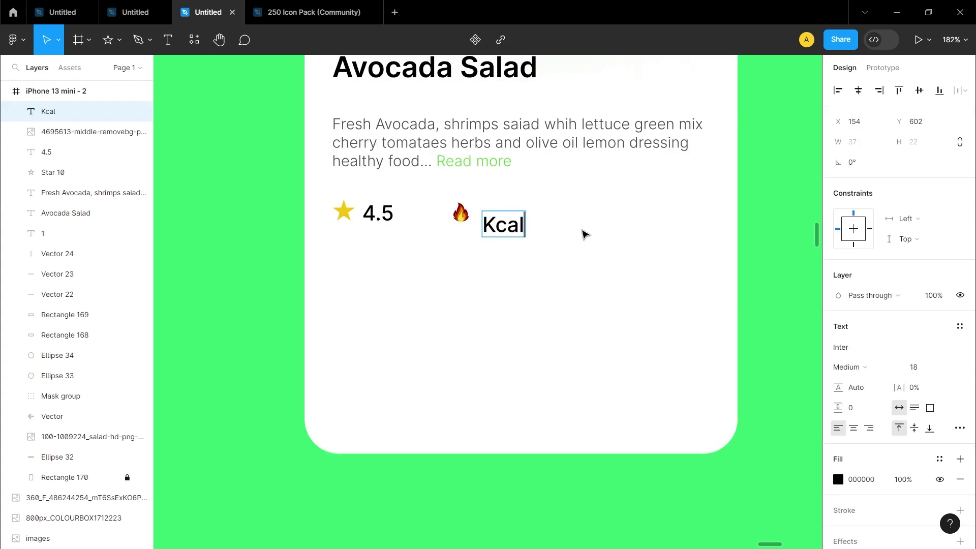
{"action": "left_click", "coordinate": [545, 290]}
{"action": "left_click", "coordinate": [944, 368]}
{"action": "left_click", "coordinate": [940, 365]}
{"action": "left_click", "coordinate": [512, 250]}
{"action": "left_click_drag", "start_coordinate": [506, 223], "coordinate": [501, 219]}
{"action": "left_click", "coordinate": [501, 229]}
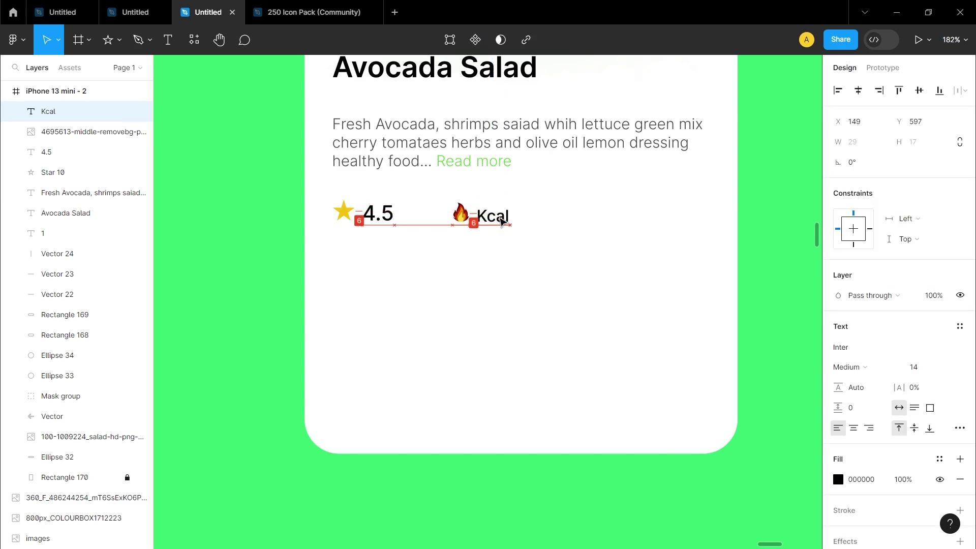
Step: Copy the alarm clock image into the phone frame and place it to the right of the Kcal label
{"action": "left_click", "coordinate": [543, 264]}
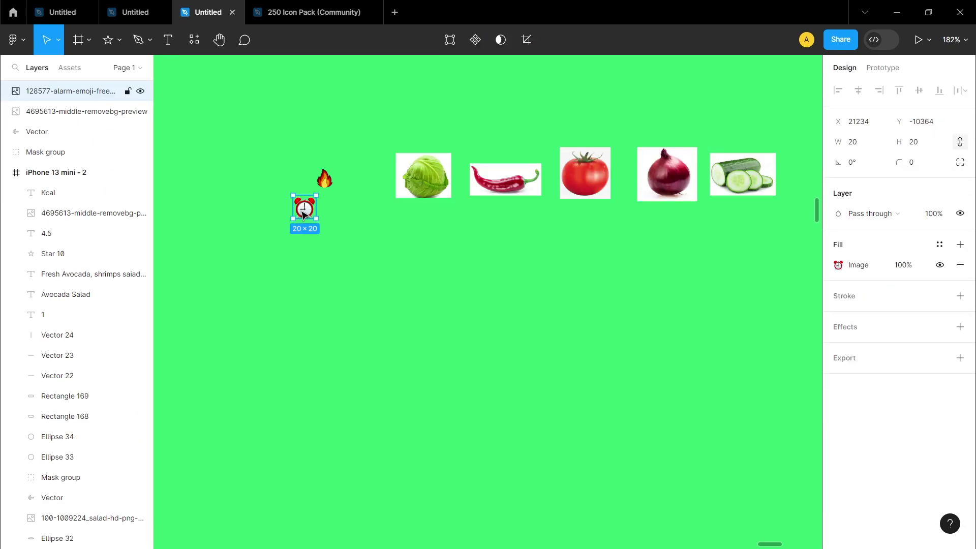
{"action": "right_click", "coordinate": [300, 206]}
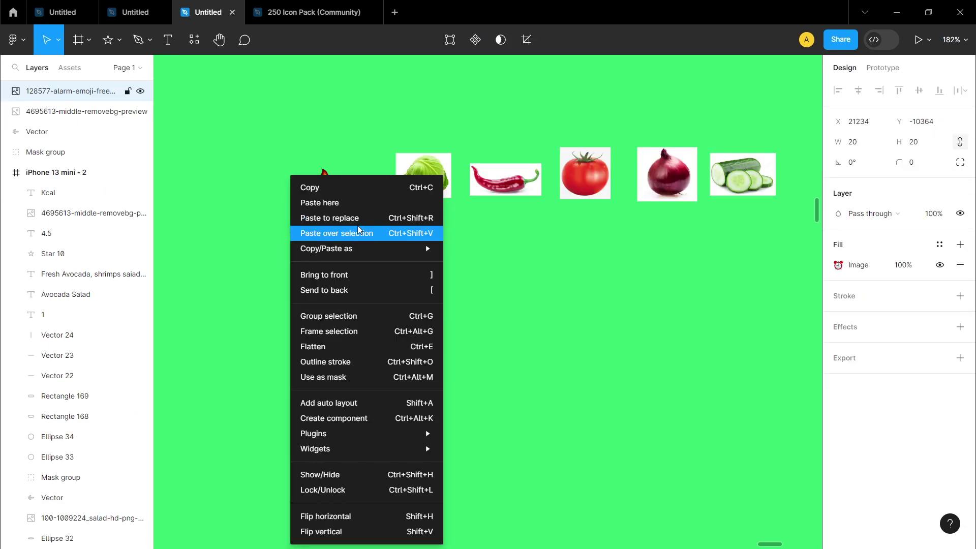
{"action": "left_click", "coordinate": [325, 187]}
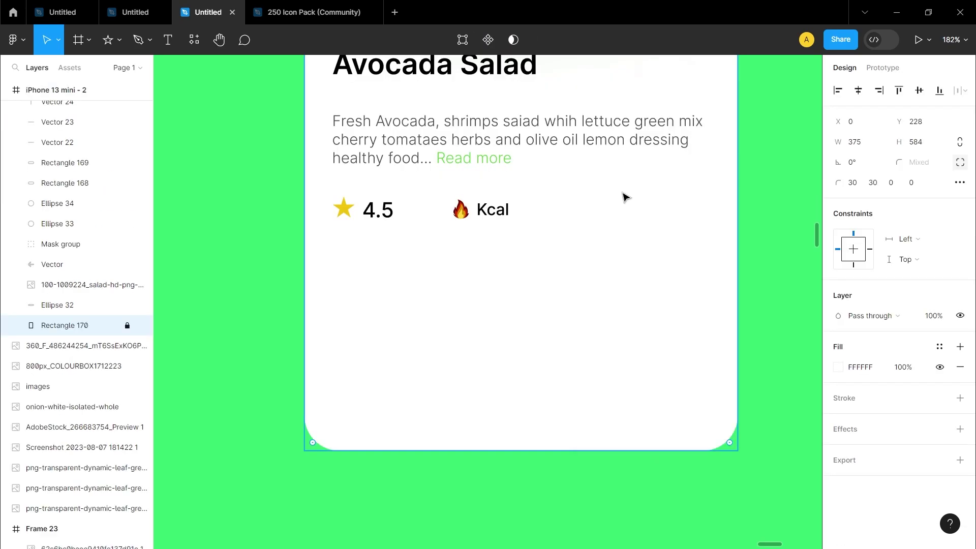
{"action": "key", "text": "ctrl+v"}
{"action": "left_click", "coordinate": [650, 219]}
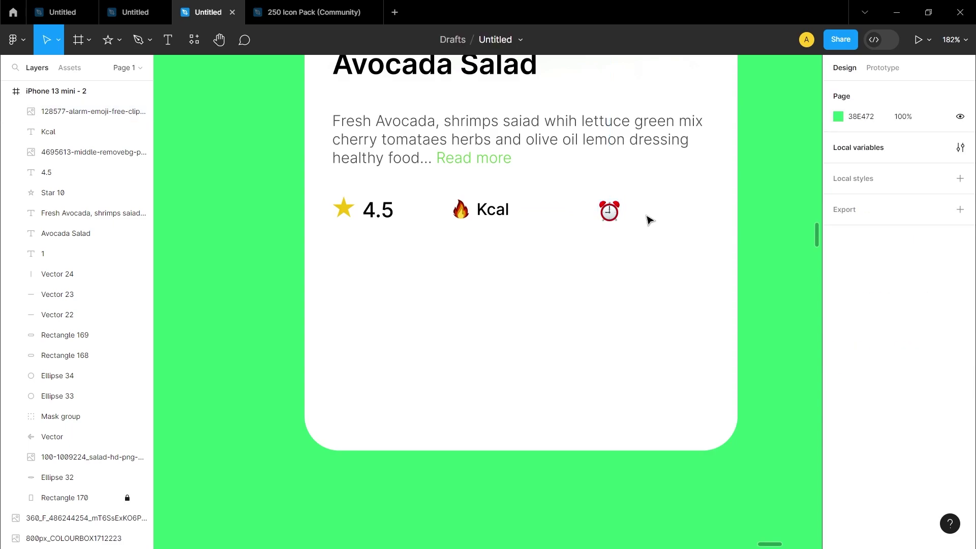
Step: Add the texts "5-10" and "min" side by side to the right of the alarm clock
{"action": "key", "text": "t"}
{"action": "left_click", "coordinate": [673, 224]}
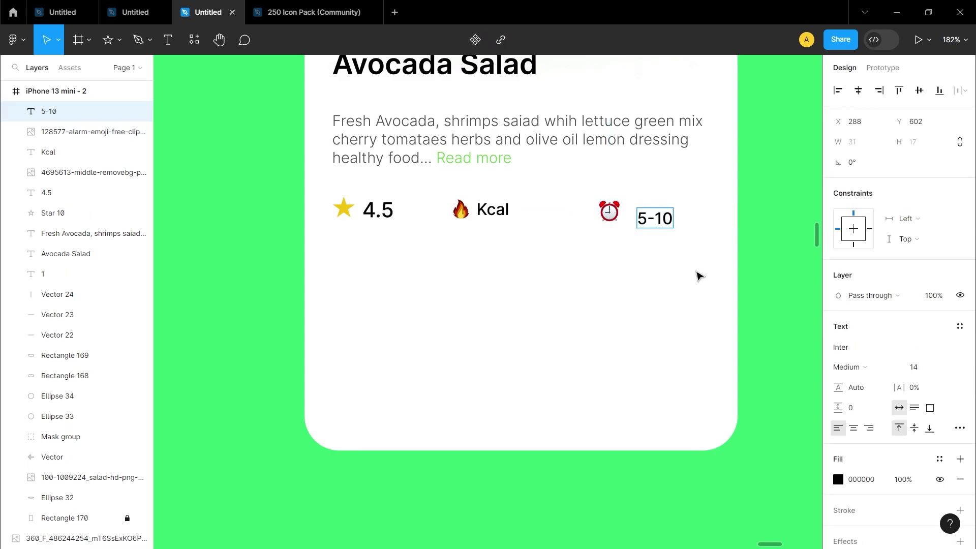
{"action": "key", "text": "Escape"}
{"action": "key", "text": "t"}
{"action": "left_click", "coordinate": [683, 221]}
{"action": "type", "text": "mi"}
{"action": "left_click", "coordinate": [531, 307]}
{"action": "left_click_drag", "start_coordinate": [704, 225], "coordinate": [698, 219]}
{"action": "key", "text": "Escape"}
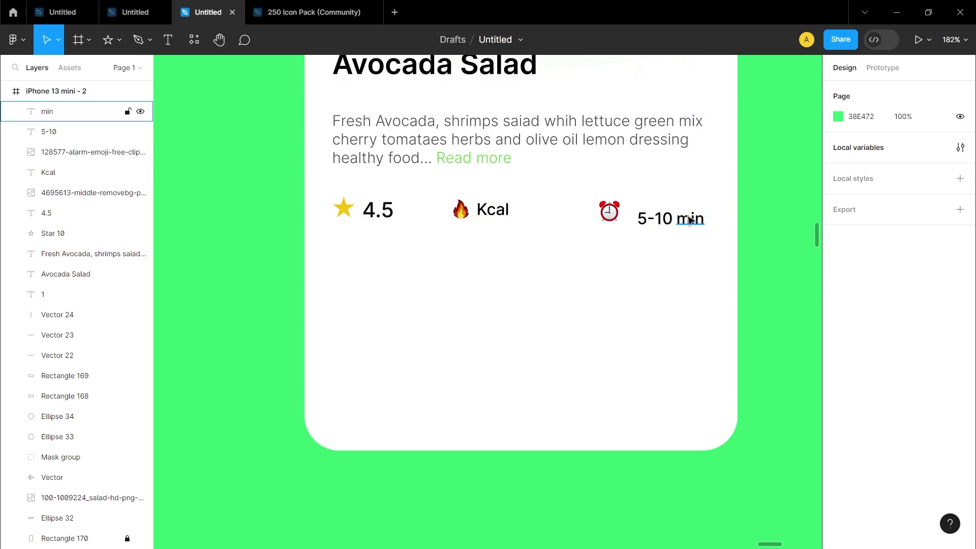
Step: Give the "5-10" and "min" texts a lighter font weight and move them closer to the alarm clock
{"action": "left_click", "coordinate": [661, 221]}
{"action": "left_click", "coordinate": [881, 365]}
{"action": "left_click", "coordinate": [864, 334]}
{"action": "left_click", "coordinate": [781, 267]}
{"action": "left_click", "coordinate": [695, 219]}
{"action": "left_click", "coordinate": [871, 364]}
{"action": "left_click", "coordinate": [866, 280]}
{"action": "left_click", "coordinate": [624, 329]}
{"action": "left_click_drag", "start_coordinate": [642, 197], "coordinate": [662, 208]}
{"action": "left_click", "coordinate": [631, 302]}
{"action": "key", "text": "r"}
{"action": "scroll", "coordinate": [314, 225], "scroll_direction": "down", "scroll_amount": 1}
{"action": "mouse_move", "coordinate": [305, 217]}
{"action": "left_mouse_down"}
{"action": "mouse_move", "coordinate": [665, 337]}
{"action": "mouse_move", "coordinate": [745, 434]}
{"action": "left_mouse_up"}
{"action": "left_click_drag", "start_coordinate": [304, 341], "coordinate": [333, 338]}
{"action": "left_click_drag", "start_coordinate": [745, 342], "coordinate": [706, 345]}
{"action": "left_click", "coordinate": [796, 343]}
{"action": "left_click", "coordinate": [603, 352]}
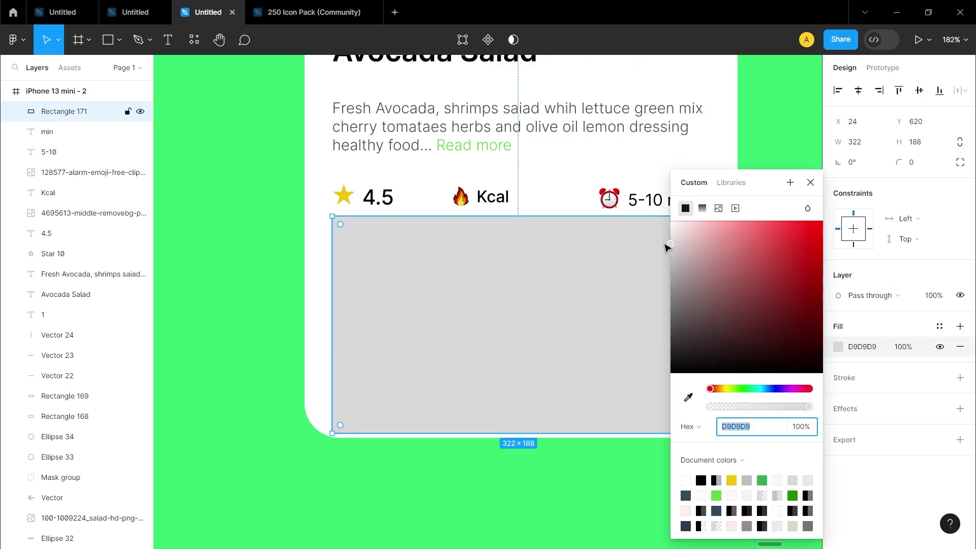
{"action": "left_click_drag", "start_coordinate": [666, 247], "coordinate": [673, 218]}
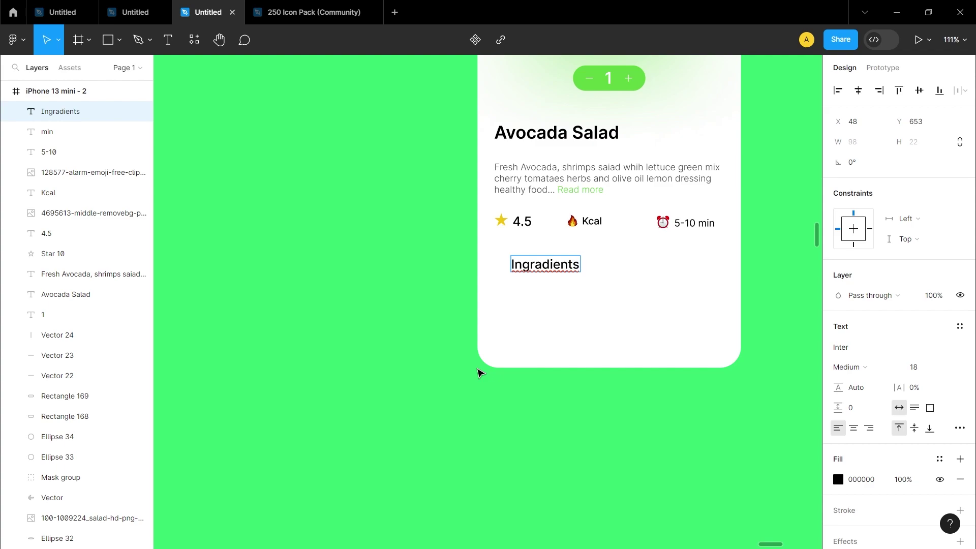
Step: Finish the "Ingradients" subheading and align it with the left margin below the rating row
{"action": "key", "text": "Escape"}
{"action": "key", "text": "Escape"}
{"action": "left_click_drag", "start_coordinate": [550, 267], "coordinate": [532, 258]}
{"action": "left_click", "coordinate": [534, 303]}
Step: Draw a rectangle about 314 × 40 below the "Ingradients" subheading, starting at the left margin
{"action": "scroll", "coordinate": [534, 303], "scroll_direction": "up", "scroll_amount": 2}
{"action": "key", "text": "r"}
{"action": "left_click_drag", "start_coordinate": [433, 304], "coordinate": [693, 338]}
{"action": "left_click_drag", "start_coordinate": [623, 318], "coordinate": [621, 319]}
{"action": "left_click", "coordinate": [613, 407]}
{"action": "left_click", "coordinate": [692, 317]}
{"action": "left_click_drag", "start_coordinate": [693, 318], "coordinate": [686, 318]}
{"action": "left_click_drag", "start_coordinate": [436, 317], "coordinate": [433, 318]}
{"action": "left_click", "coordinate": [578, 385]}
Step: Fill the new rectangle with the green document colour 5ED240
{"action": "left_click", "coordinate": [576, 327]}
{"action": "left_click", "coordinate": [838, 347]}
{"action": "left_click", "coordinate": [717, 495]}
{"action": "left_click", "coordinate": [605, 491]}
Step: Set the green rectangle's width to 327, its height to 55 and its corner radius to 10
{"action": "left_click", "coordinate": [625, 322]}
{"action": "left_click", "coordinate": [860, 141]}
{"action": "scroll", "coordinate": [751, 292], "scroll_direction": "up", "scroll_amount": 1}
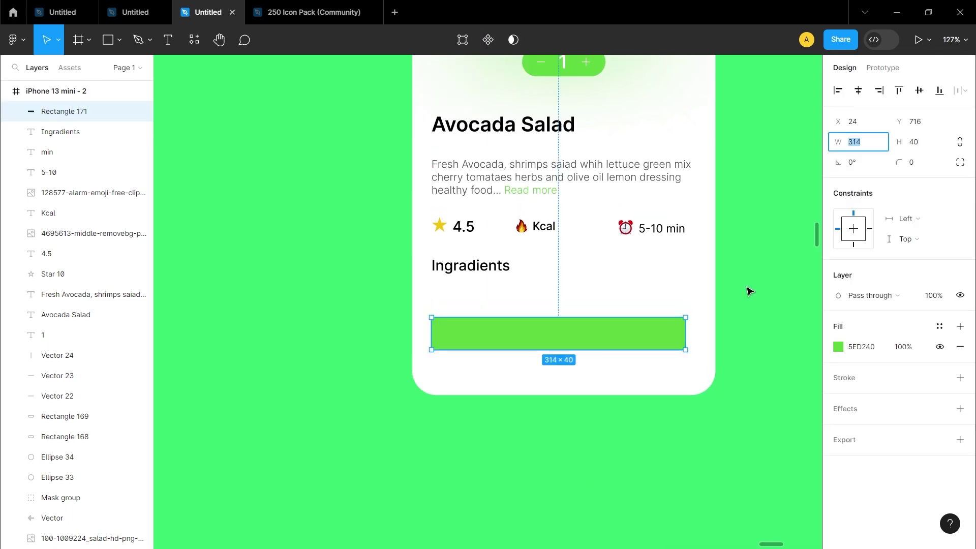
{"action": "left_click", "coordinate": [916, 142]}
{"action": "type", "text": "55"}
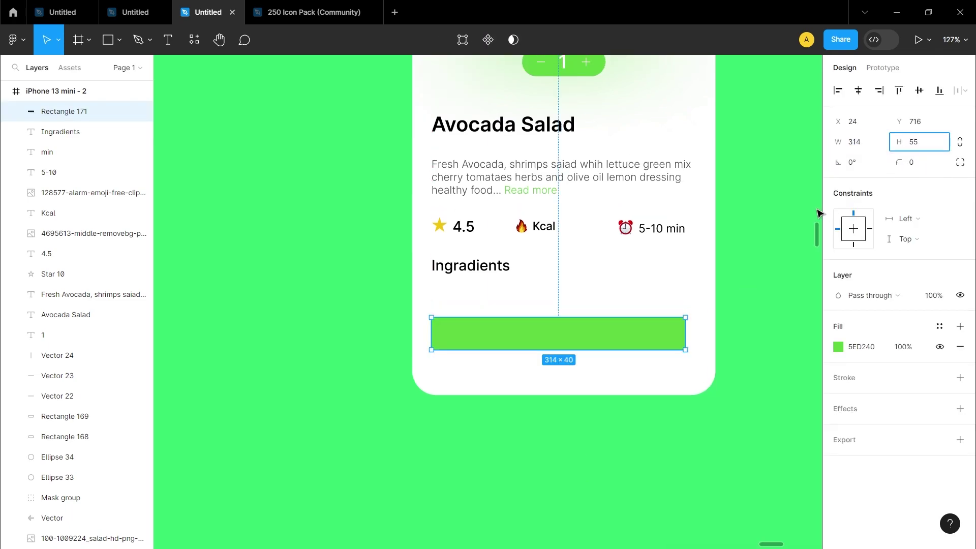
{"action": "key", "text": "shift+Tab"}
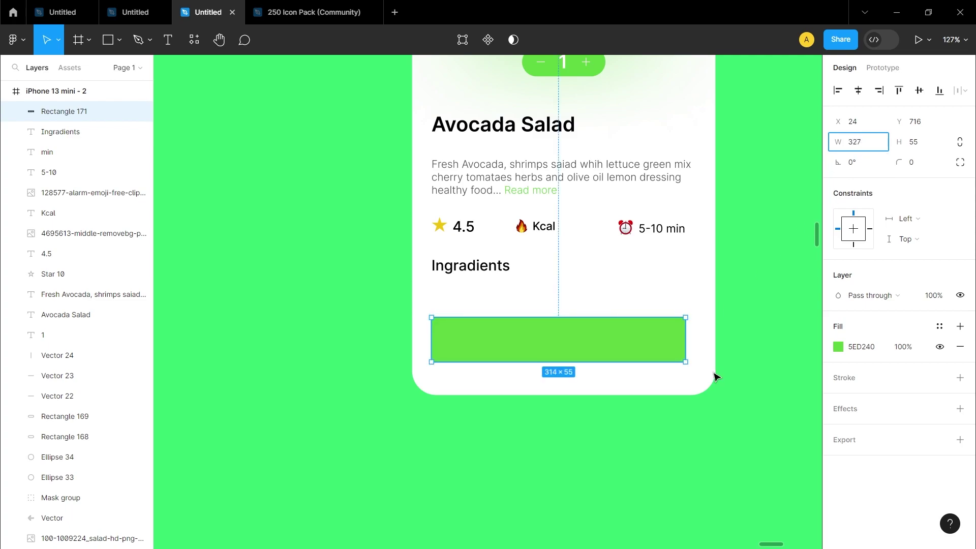
{"action": "type", "text": "327"}
{"action": "key", "text": "Return"}
{"action": "type", "text": "10"}
{"action": "left_click", "coordinate": [767, 377]}
Step: Move the green rectangle down to Y 740, near the lower edge of the white card
{"action": "left_click_drag", "start_coordinate": [563, 347], "coordinate": [568, 368]}
{"action": "left_click", "coordinate": [734, 349]}
{"action": "left_click", "coordinate": [586, 372]}
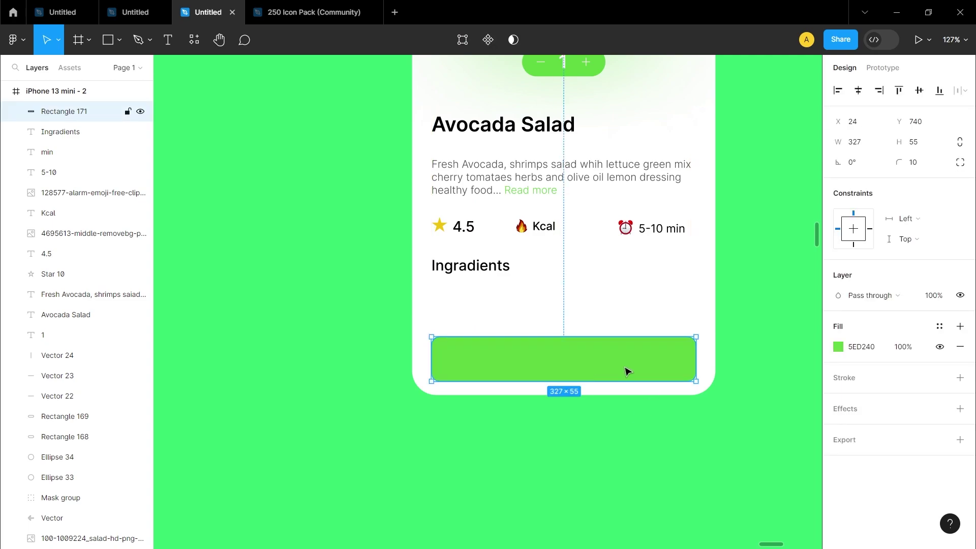
Step: Add a thin inner shadow effect to the green rectangle
{"action": "left_click", "coordinate": [961, 409]}
{"action": "left_click", "coordinate": [871, 431]}
{"action": "left_click", "coordinate": [870, 415]}
{"action": "left_click", "coordinate": [839, 429]}
{"action": "left_click", "coordinate": [700, 481]}
{"action": "type", "text": "2"}
{"action": "left_click", "coordinate": [663, 451]}
Step: Add the white label "ADD TO CART" and centre it on the green rectangle
{"action": "left_click", "coordinate": [168, 39]}
{"action": "left_click", "coordinate": [497, 364]}
{"action": "type", "text": "ADD T"}
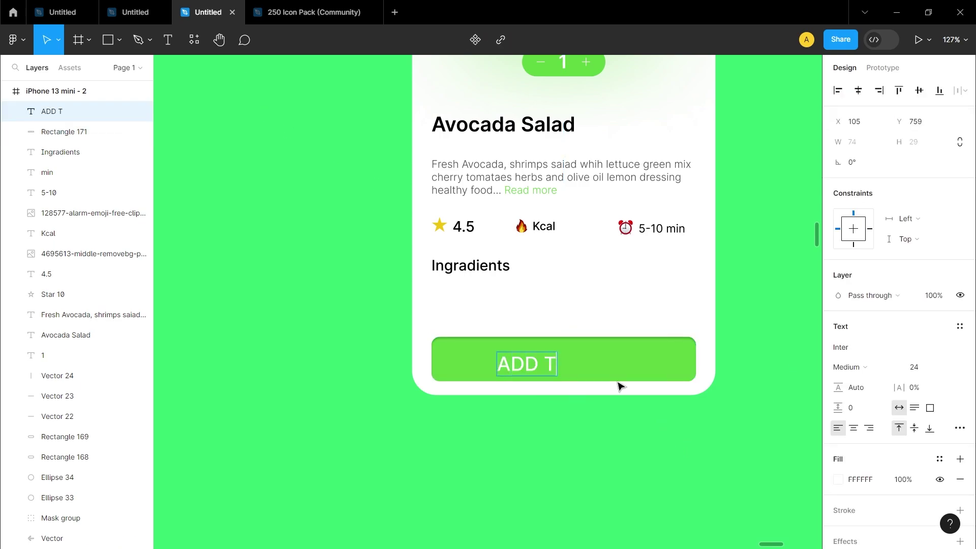
{"action": "left_click", "coordinate": [566, 435]}
{"action": "left_click_drag", "start_coordinate": [563, 365], "coordinate": [560, 359]}
{"action": "left_click_drag", "start_coordinate": [625, 315], "coordinate": [579, 354]}
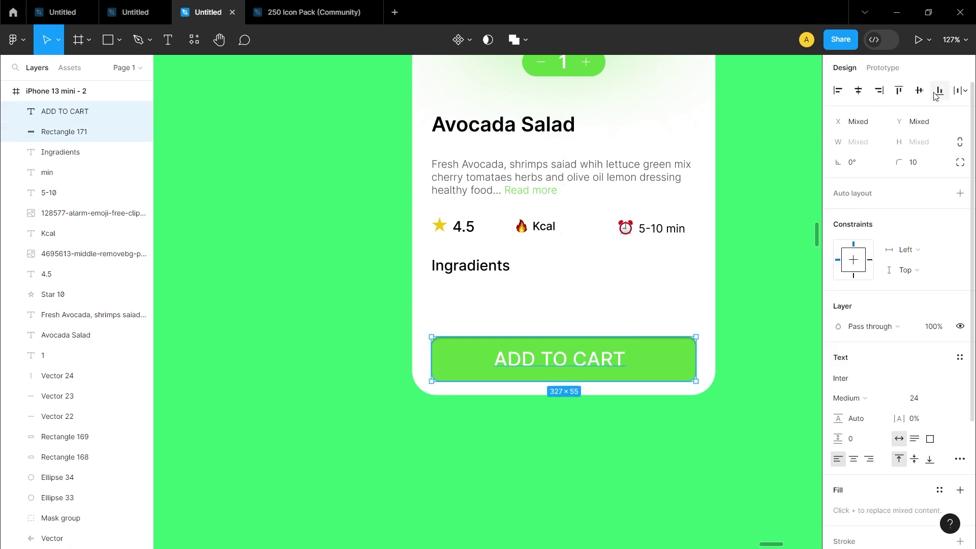
{"action": "left_click", "coordinate": [860, 91]}
{"action": "left_click", "coordinate": [778, 198]}
Step: Place the cabbage, chilli, tomato, onion and cucumber images in a row between the "Ingradients" subheading and the ADD TO CART button
{"action": "scroll", "coordinate": [759, 294], "scroll_direction": "down", "scroll_amount": 3}
{"action": "scroll", "coordinate": [759, 293], "scroll_direction": "up", "scroll_amount": 8}
{"action": "left_click_drag", "start_coordinate": [408, 199], "coordinate": [490, 375]}
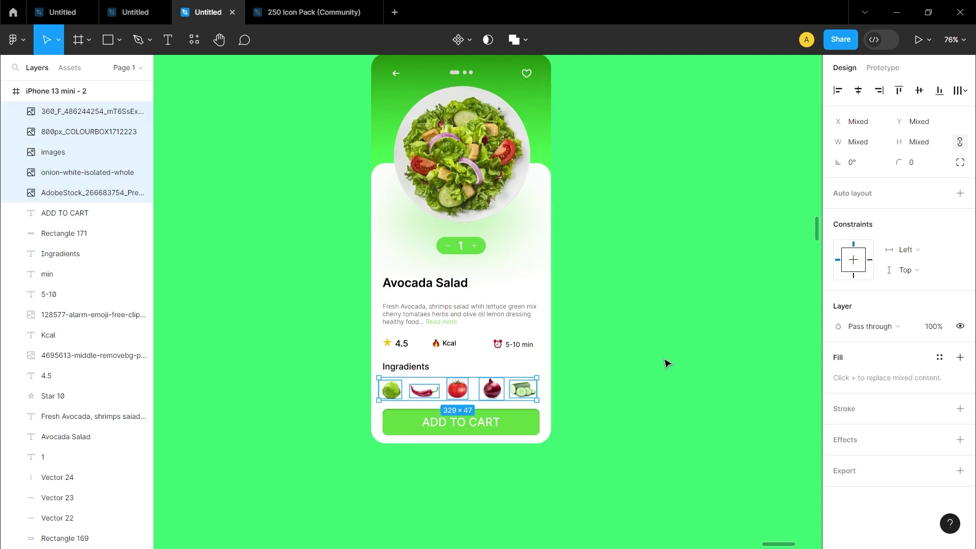
{"action": "left_click", "coordinate": [664, 360]}
Step: Nudge the row of five ingredient images slightly to the right above the ADD TO CART button
{"action": "scroll", "coordinate": [586, 340], "scroll_direction": "down", "scroll_amount": 3}
{"action": "scroll", "coordinate": [587, 341], "scroll_direction": "up", "scroll_amount": 5}
{"action": "scroll", "coordinate": [599, 398], "scroll_direction": "down", "scroll_amount": 3}
{"action": "scroll", "coordinate": [600, 398], "scroll_direction": "left", "scroll_amount": 3}
{"action": "scroll", "coordinate": [636, 382], "scroll_direction": "up", "scroll_amount": 2}
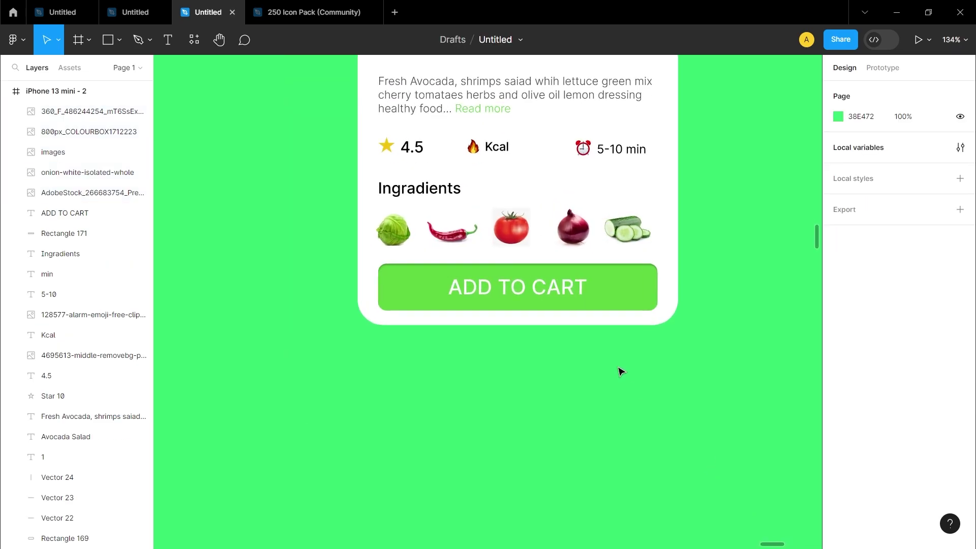
{"action": "left_click_drag", "start_coordinate": [360, 190], "coordinate": [403, 233]}
{"action": "left_click", "coordinate": [718, 396]}
{"action": "left_click_drag", "start_coordinate": [655, 204], "coordinate": [400, 234]}
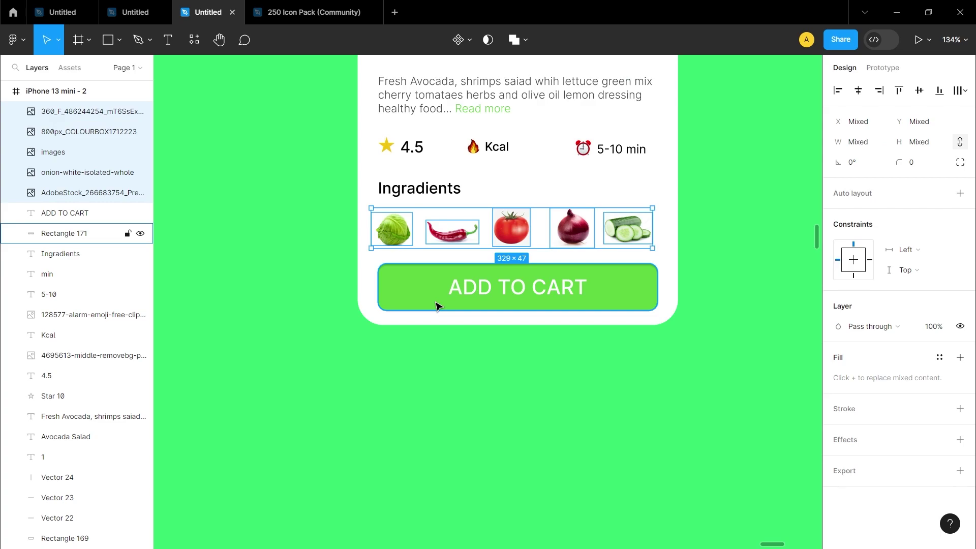
{"action": "key", "text": "Right"}
{"action": "key", "text": "Right"}
{"action": "key", "text": "Right"}
{"action": "left_click", "coordinate": [415, 397]}
Step: Move the Avocada Salad title, description, star rating and Kcal item together a little higher on the white card
{"action": "scroll", "coordinate": [648, 382], "scroll_direction": "down", "scroll_amount": 3}
{"action": "scroll", "coordinate": [649, 382], "scroll_direction": "up", "scroll_amount": 2}
{"action": "left_click_drag", "start_coordinate": [473, 280], "coordinate": [548, 367]}
{"action": "key", "text": "shift+Up"}
{"action": "key", "text": "shift+Up"}
{"action": "key", "text": "shift+Up"}
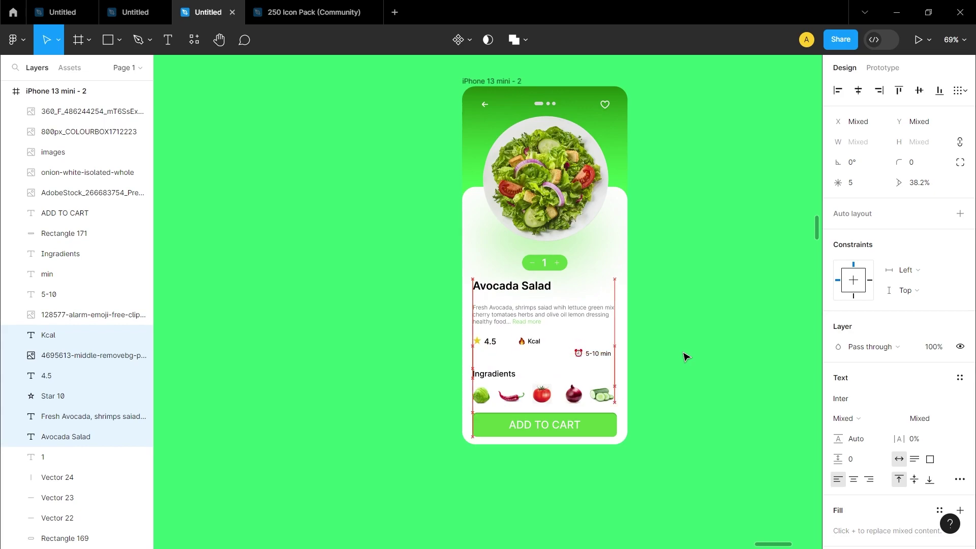
{"action": "key", "text": "Down"}
{"action": "key", "text": "Down"}
{"action": "key", "text": "Down"}
{"action": "key", "text": "Down"}
{"action": "key", "text": "Down"}
{"action": "key", "text": "Down"}
{"action": "key", "text": "Down"}
{"action": "key", "text": "Down"}
{"action": "key", "text": "Down"}
{"action": "key", "text": "Down"}
{"action": "key", "text": "Down"}
{"action": "left_click", "coordinate": [684, 353]}
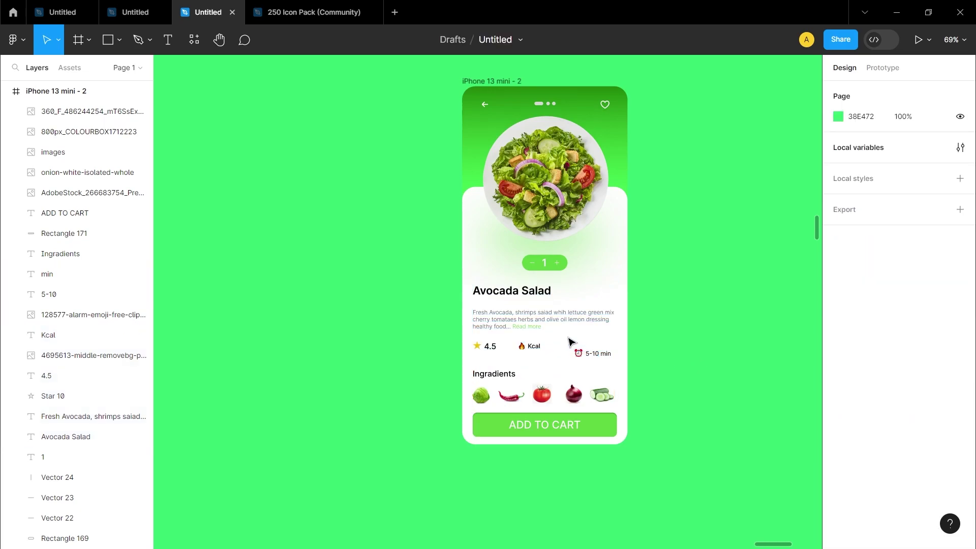
Step: Move the alarm clock icon and "5-10 min" label up, level with the Kcal item
{"action": "left_click_drag", "start_coordinate": [571, 342], "coordinate": [609, 371]}
{"action": "key", "text": "shift+Up"}
{"action": "key", "text": "Up"}
{"action": "key", "text": "Up"}
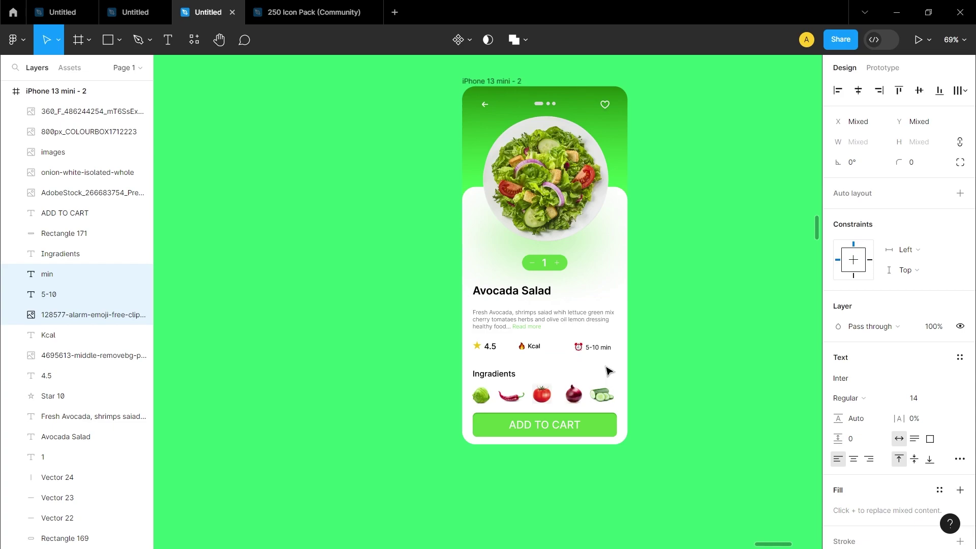
{"action": "left_click", "coordinate": [604, 359]}
Step: Move the "Ingradients" subheading up, closer to the rating row
{"action": "left_click", "coordinate": [485, 374]}
{"action": "key", "text": "Up"}
{"action": "key", "text": "Up"}
{"action": "key", "text": "Up"}
{"action": "key", "text": "Up"}
{"action": "key", "text": "Up"}
{"action": "key", "text": "Up"}
{"action": "key", "text": "Up"}
{"action": "key", "text": "Up"}
{"action": "key", "text": "Up"}
{"action": "key", "text": "Up"}
{"action": "key", "text": "Up"}
{"action": "key", "text": "Up"}
{"action": "key", "text": "Up"}
{"action": "key", "text": "Up"}
{"action": "key", "text": "Up"}
{"action": "key", "text": "Up"}
{"action": "key", "text": "Up"}
{"action": "key", "text": "Up"}
{"action": "key", "text": "Up"}
{"action": "left_click", "coordinate": [665, 301]}
{"action": "scroll", "coordinate": [694, 280], "scroll_direction": "up", "scroll_amount": 1}
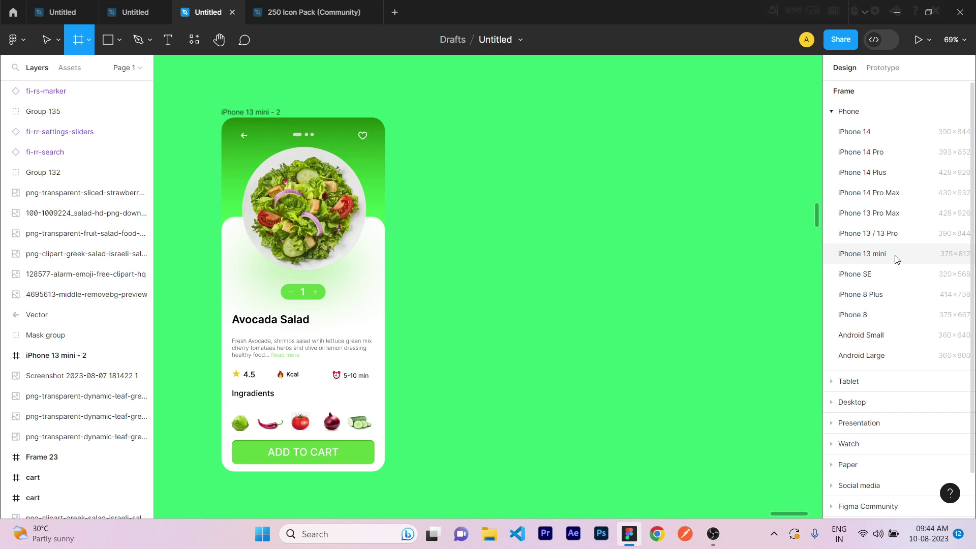
Step: Add a second iPhone 13 mini frame beside the salad detail screen with a corner radius of 30
{"action": "left_click", "coordinate": [896, 260]}
{"action": "left_click_drag", "start_coordinate": [458, 270], "coordinate": [465, 278]}
{"action": "left_click", "coordinate": [917, 184]}
{"action": "type", "text": "30"}
{"action": "left_click", "coordinate": [682, 224]}
Step: Rename the new empty iPhone frame "home"
{"action": "left_click", "coordinate": [515, 225]}
{"action": "key", "text": "ctrl+r"}
{"action": "type", "text": "home"}
{"action": "left_click", "coordinate": [564, 110]}
{"action": "left_click", "coordinate": [517, 226]}
{"action": "scroll", "coordinate": [636, 226], "scroll_direction": "down", "scroll_amount": 1}
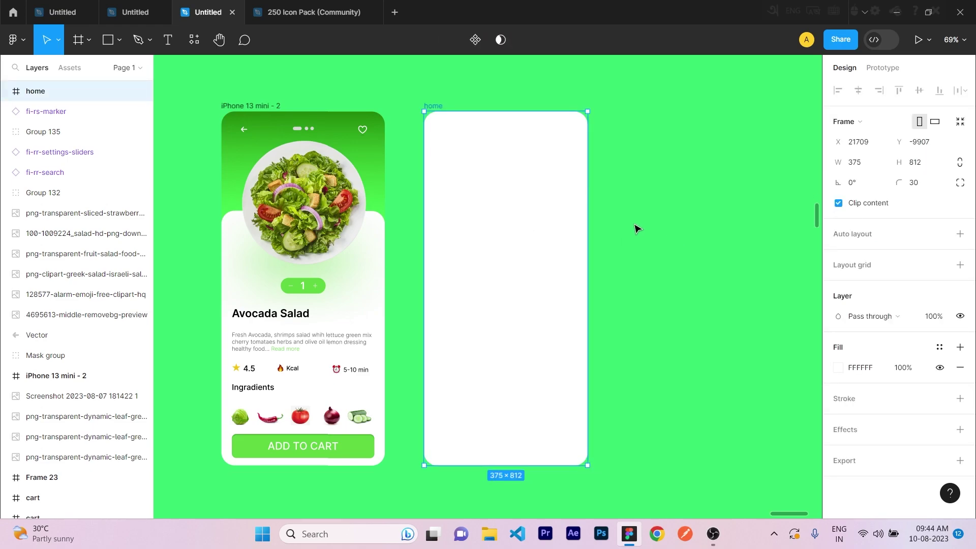
Step: Add a layout grid of 5 stretched columns with a 16 gutter and side margins to the home frame
{"action": "scroll", "coordinate": [635, 225], "scroll_direction": "up", "scroll_amount": 1}
{"action": "left_click", "coordinate": [963, 267]}
{"action": "left_click", "coordinate": [838, 285]}
{"action": "left_click", "coordinate": [689, 287]}
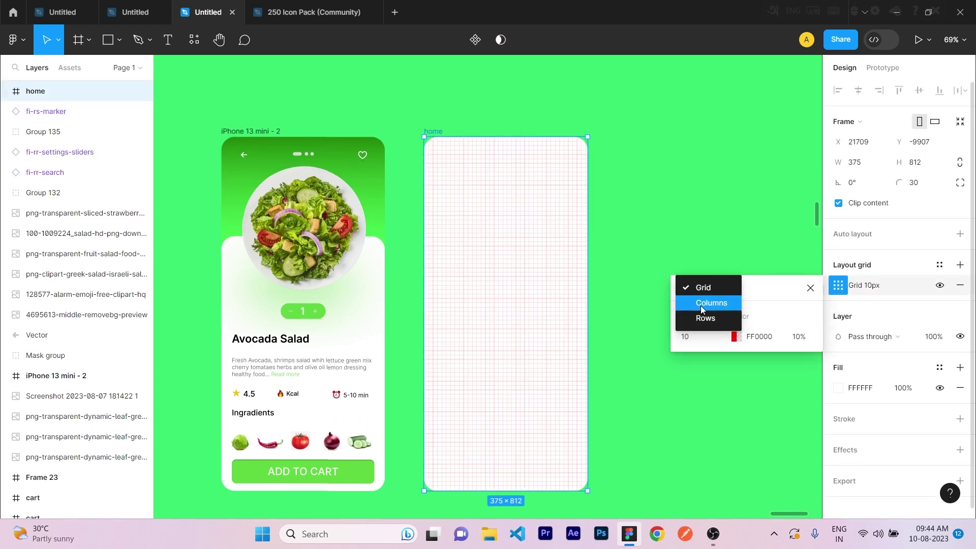
{"action": "left_click", "coordinate": [708, 301]}
{"action": "left_click", "coordinate": [688, 429]}
{"action": "type", "text": "16"}
{"action": "left_click", "coordinate": [786, 383]}
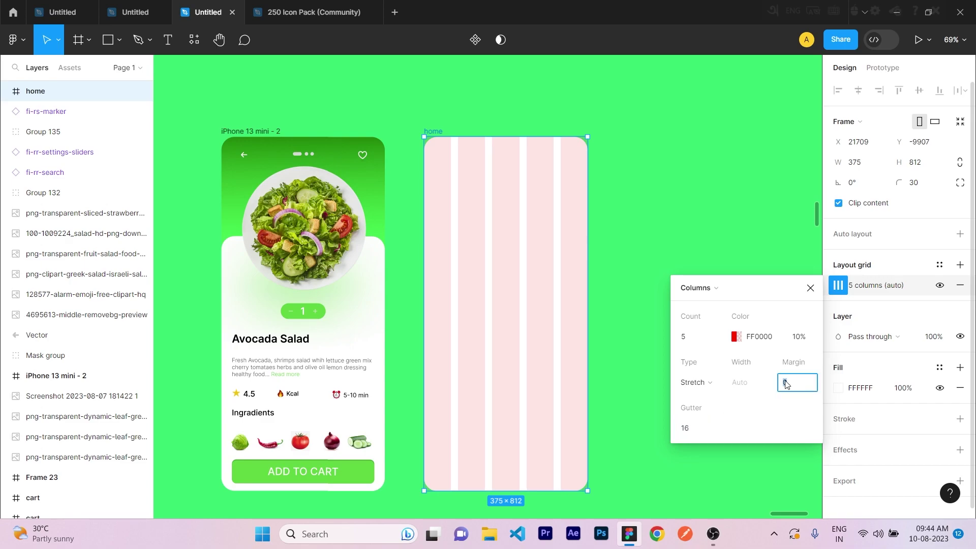
{"action": "left_click", "coordinate": [682, 224]}
Step: Copy the location marker icon into the upper-left corner of the home frame
{"action": "left_click", "coordinate": [463, 288]}
{"action": "key", "text": "Escape"}
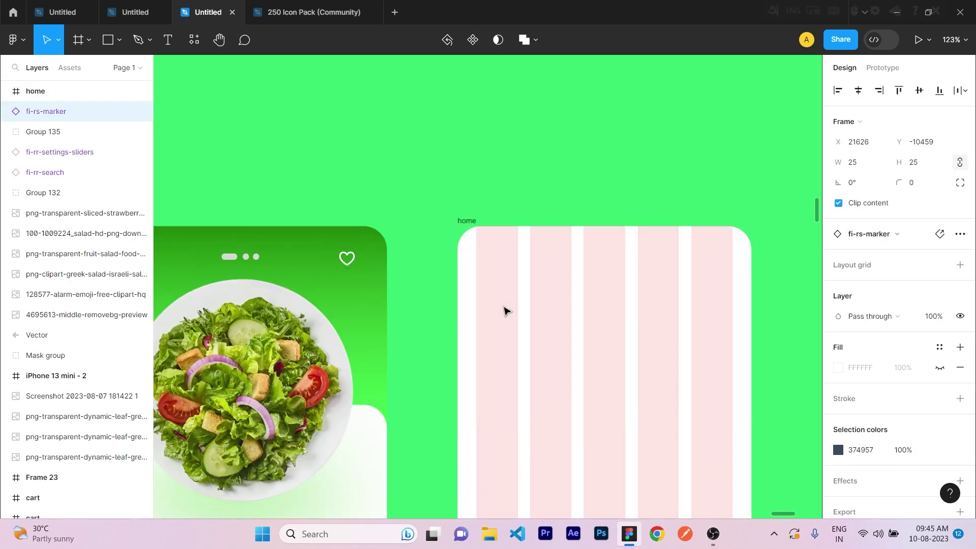
{"action": "right_click", "coordinate": [491, 182]}
{"action": "left_click", "coordinate": [501, 157]}
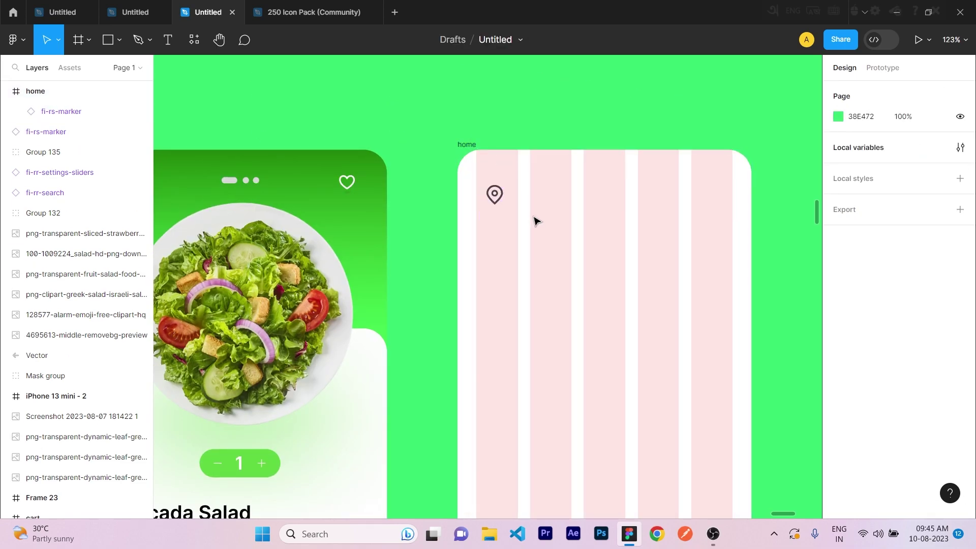
Step: Copy the round menu icon into the home frame's upper-right corner at X 316, Y 37, level with the location marker
{"action": "scroll", "coordinate": [496, 190], "scroll_direction": "up", "scroll_amount": 10}
{"action": "left_click", "coordinate": [467, 276]}
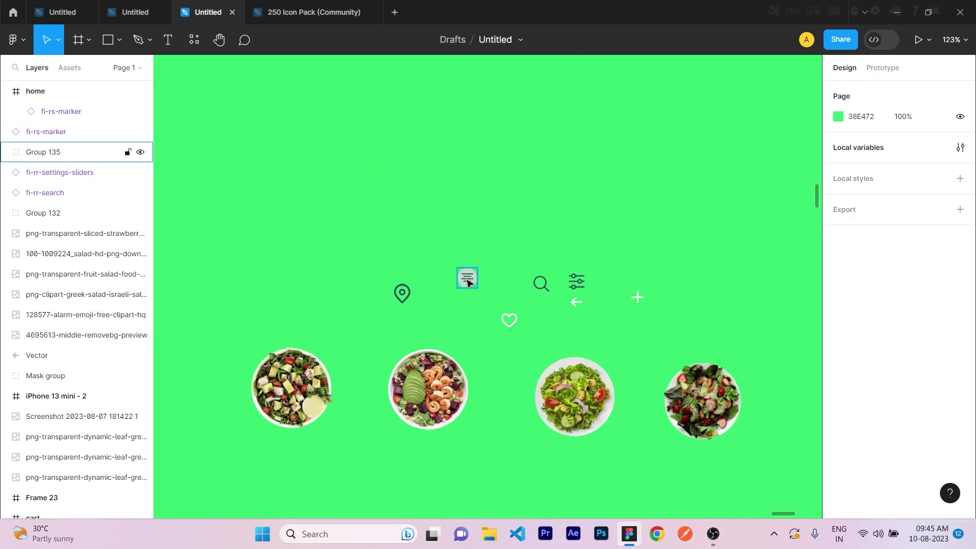
{"action": "scroll", "coordinate": [612, 370], "scroll_direction": "down", "scroll_amount": 8}
{"action": "right_click", "coordinate": [714, 296]}
{"action": "left_click", "coordinate": [717, 128]}
{"action": "left_click_drag", "start_coordinate": [716, 299], "coordinate": [719, 301]}
{"action": "key", "text": "Left"}
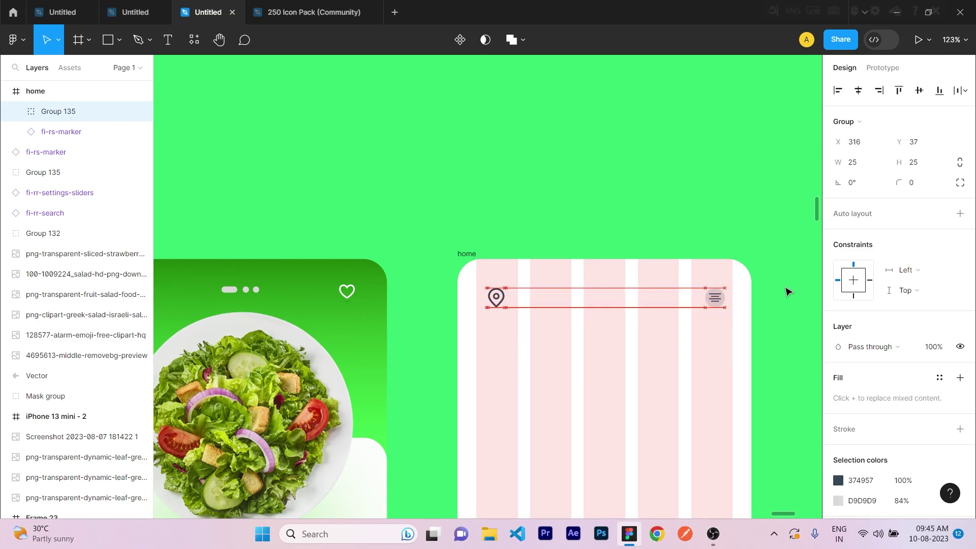
Step: Add the text "Balughat City" beside the location marker at X 75, Y 37
{"action": "left_click", "coordinate": [499, 336]}
{"action": "scroll", "coordinate": [519, 244], "scroll_direction": "down", "scroll_amount": 3}
{"action": "key", "text": "t"}
{"action": "left_click", "coordinate": [533, 160]}
{"action": "type", "text": "Balughat City"}
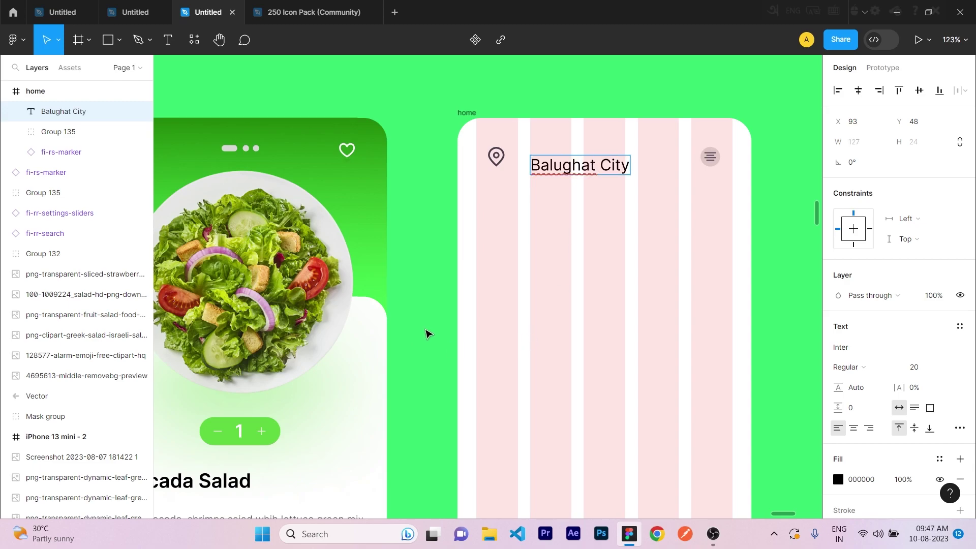
{"action": "left_click", "coordinate": [426, 334]}
{"action": "mouse_move", "coordinate": [593, 163]}
{"action": "left_mouse_down"}
{"action": "mouse_move", "coordinate": [609, 156]}
{"action": "mouse_move", "coordinate": [598, 156]}
{"action": "left_mouse_up"}
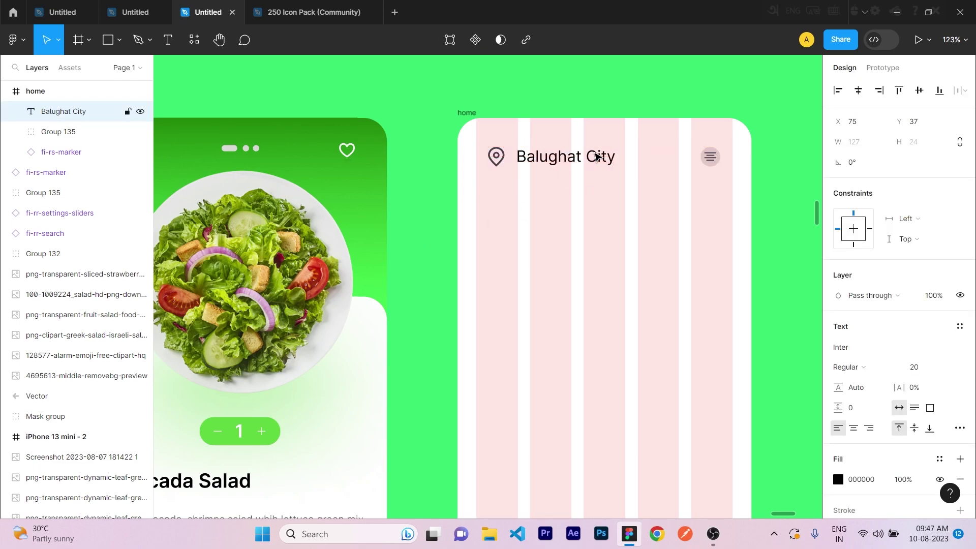
Step: Group the location marker, city label and menu icon of the home frame's header
{"action": "left_click", "coordinate": [428, 208]}
{"action": "left_click_drag", "start_coordinate": [491, 143], "coordinate": [813, 211]}
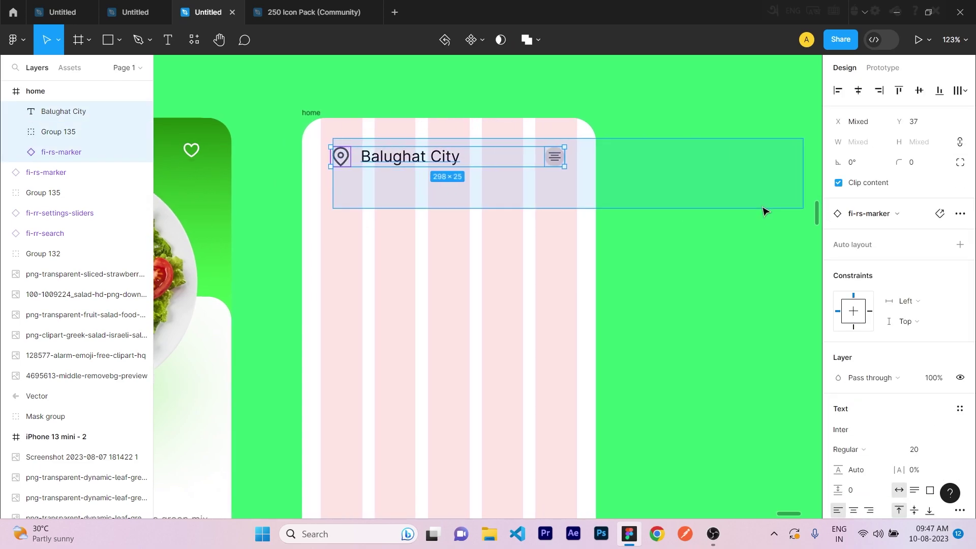
{"action": "right_click", "coordinate": [479, 158]}
{"action": "left_click", "coordinate": [480, 254]}
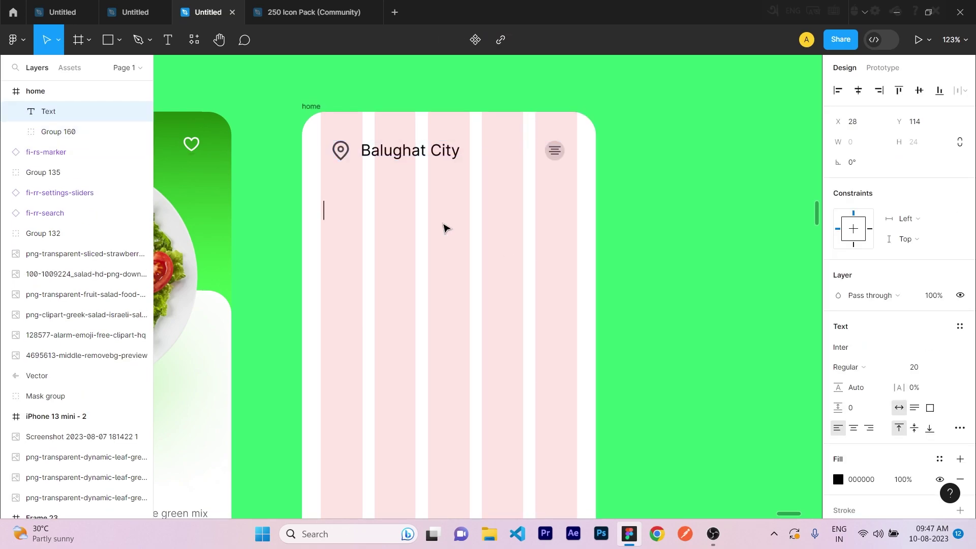
Step: Enter the two-line heading "Find The Best Food Around You" below the home frame's header
{"action": "type", "text": "F"}
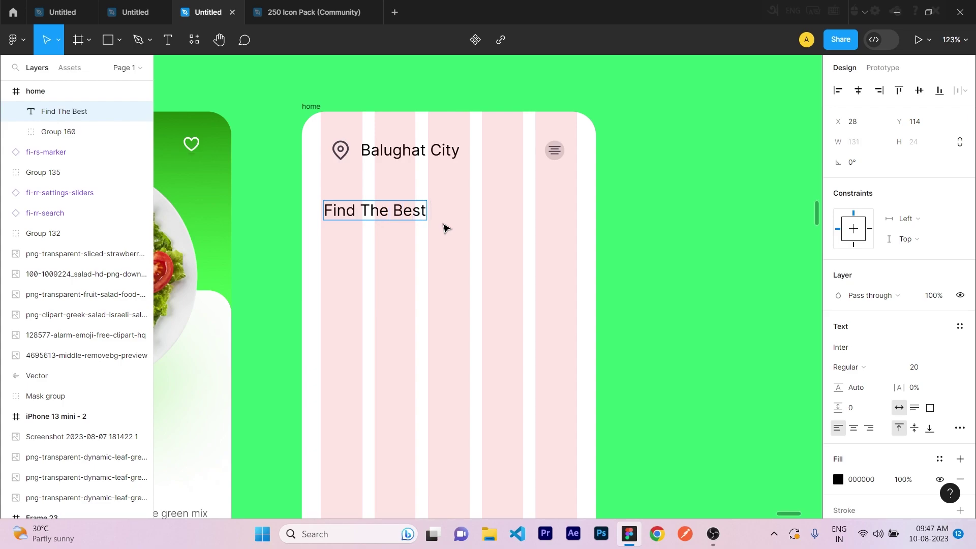
{"action": "type", "text": "ind The Best"}
{"action": "key", "text": "Return"}
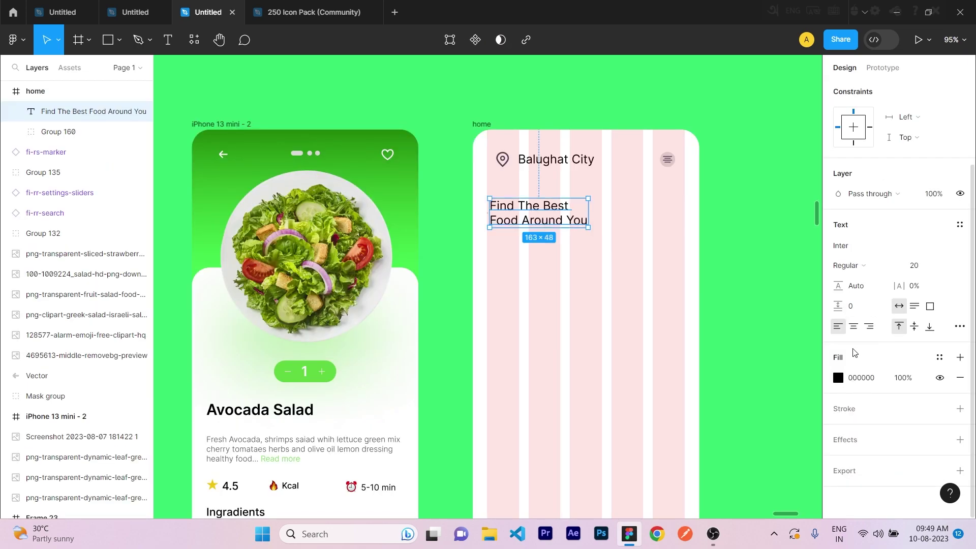
Step: Set the heading's font size to 32 and its weight to Medium
{"action": "left_click", "coordinate": [914, 266]}
{"action": "left_click", "coordinate": [915, 295]}
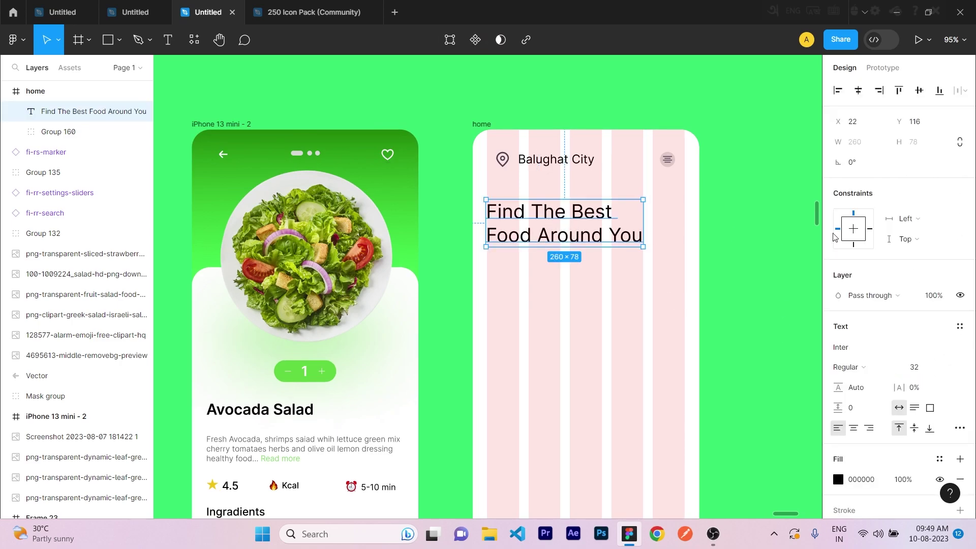
{"action": "left_click", "coordinate": [876, 370]}
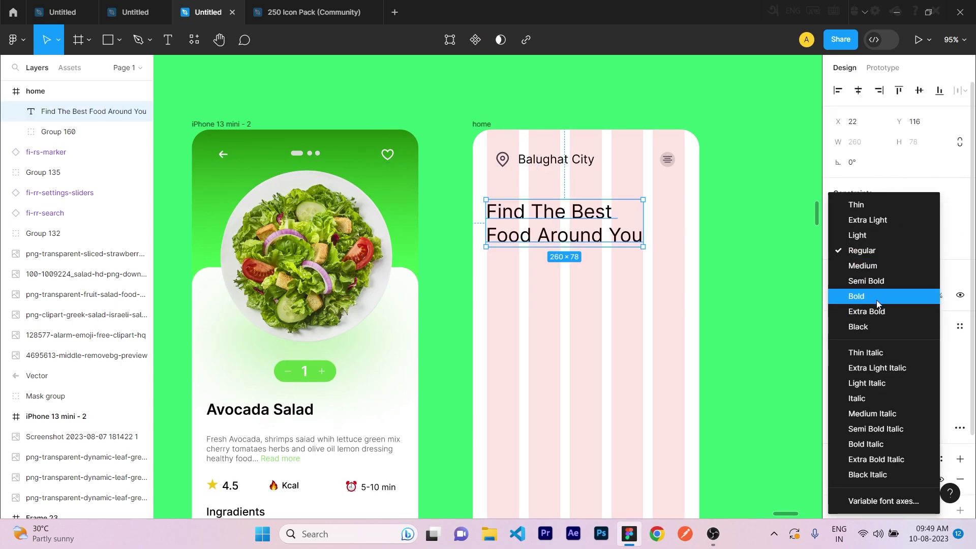
{"action": "left_click", "coordinate": [882, 266]}
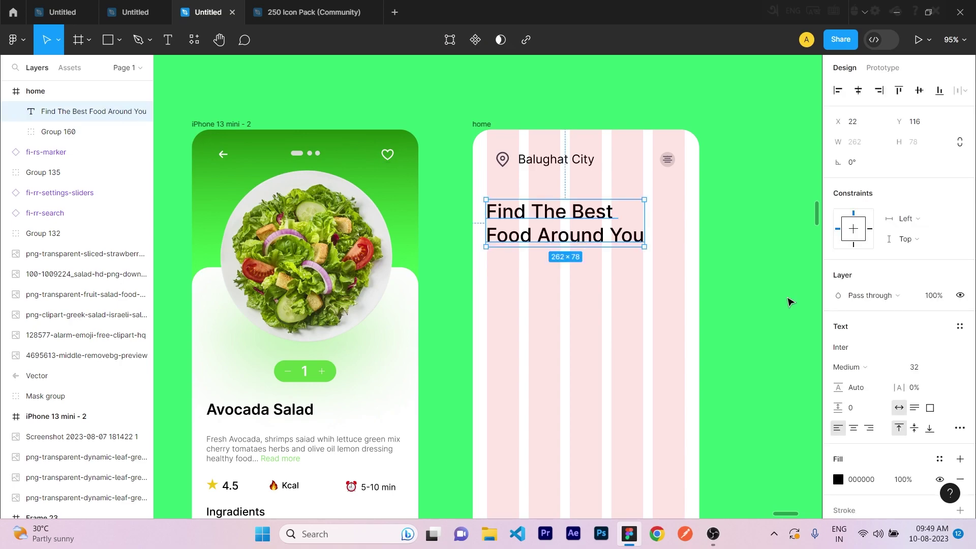
{"action": "left_click", "coordinate": [881, 373]}
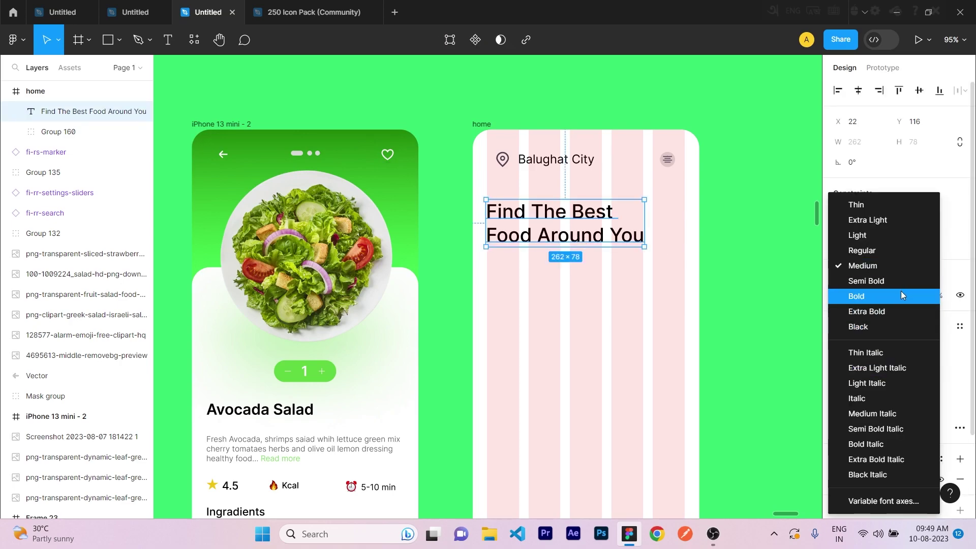
{"action": "left_click", "coordinate": [775, 328]}
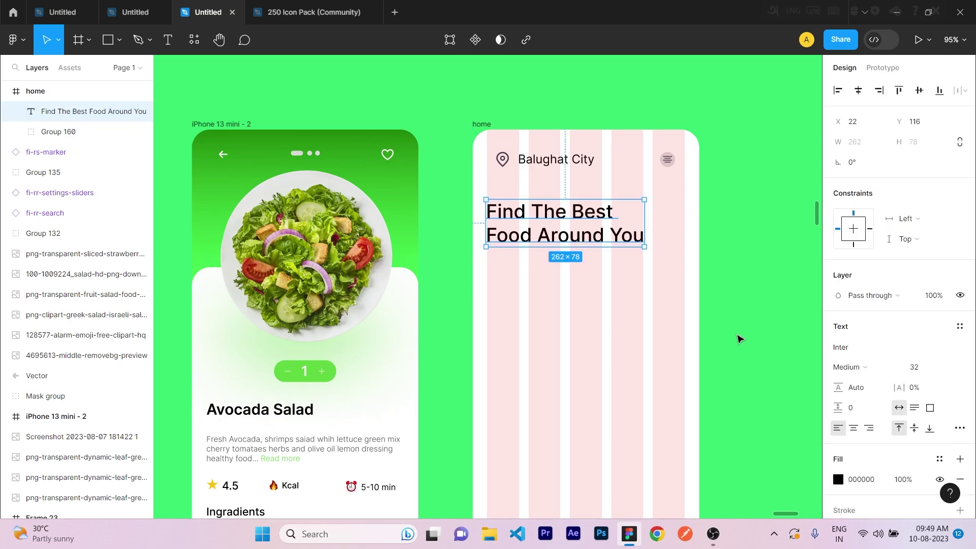
Step: Make the word "Best" in the home screen heading bold
{"action": "scroll", "coordinate": [777, 327], "scroll_direction": "up", "scroll_amount": 1}
{"action": "left_click", "coordinate": [842, 347]}
{"action": "left_click", "coordinate": [656, 280]}
{"action": "double_click", "coordinate": [598, 243]}
{"action": "key", "text": "ctrl+shift+Left"}
{"action": "left_click_drag", "start_coordinate": [597, 243], "coordinate": [613, 242]}
{"action": "left_click", "coordinate": [871, 370]}
{"action": "left_click", "coordinate": [849, 293]}
{"action": "key", "text": "Escape"}
Step: Make the word "Food" in the home screen heading bold
{"action": "double_click", "coordinate": [506, 268]}
{"action": "double_click", "coordinate": [506, 265]}
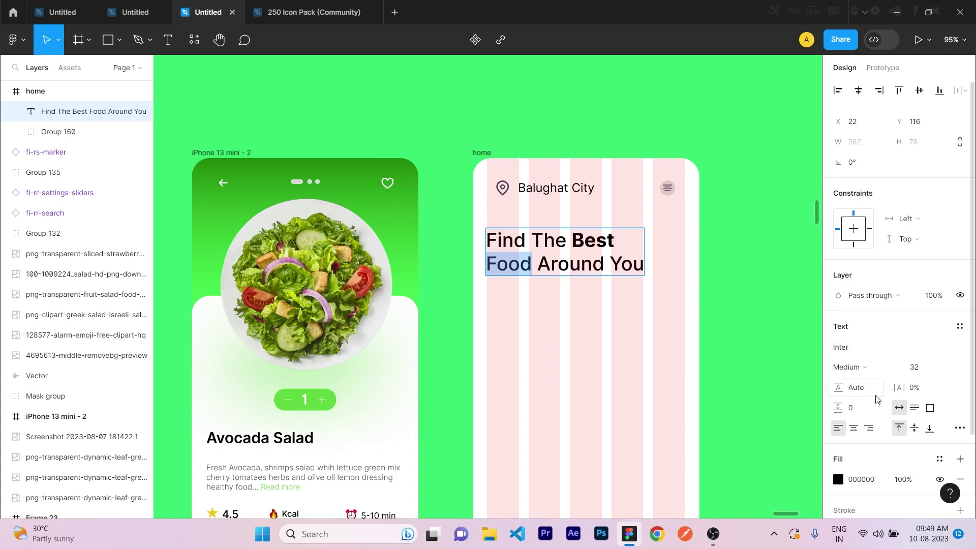
{"action": "left_click", "coordinate": [882, 367]}
{"action": "left_click", "coordinate": [854, 294]}
{"action": "left_click", "coordinate": [719, 338]}
{"action": "left_click", "coordinate": [546, 261]}
{"action": "left_click", "coordinate": [786, 404]}
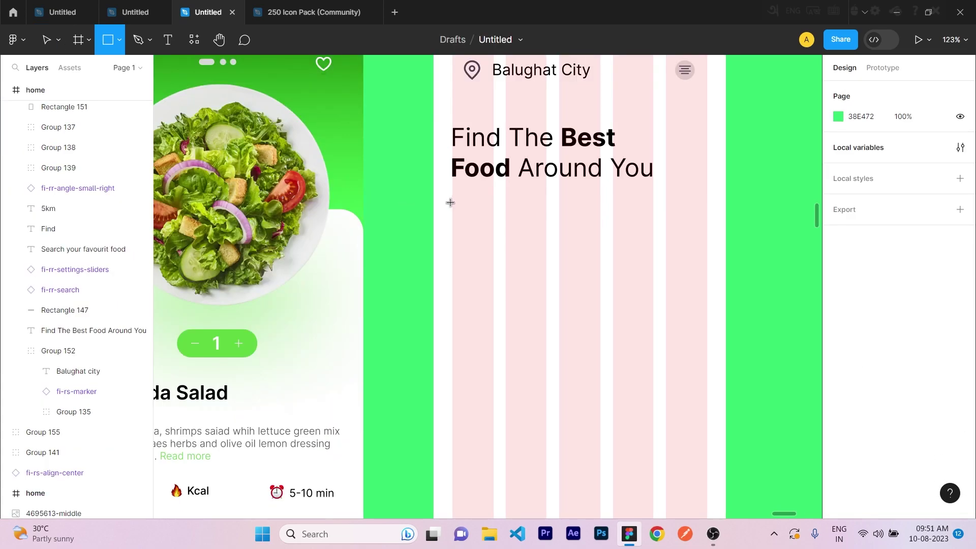
Step: Draw a grey search bar rectangle about 327 × 45 below the heading and set its corner radius to 20
{"action": "mouse_move", "coordinate": [455, 204]}
{"action": "left_mouse_down"}
{"action": "mouse_move", "coordinate": [669, 255]}
{"action": "mouse_move", "coordinate": [706, 253]}
{"action": "mouse_move", "coordinate": [706, 240]}
{"action": "left_mouse_up"}
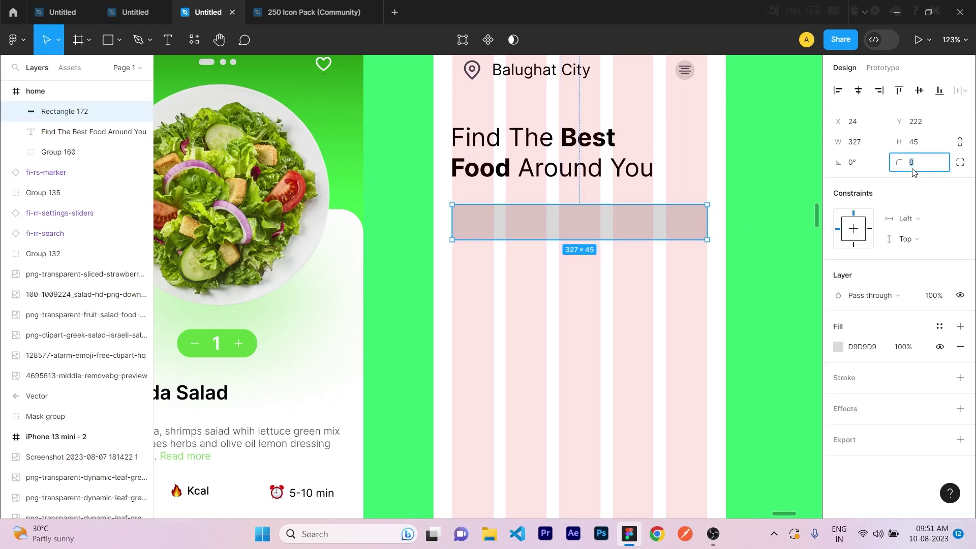
{"action": "type", "text": "20"}
{"action": "key", "text": "Return"}
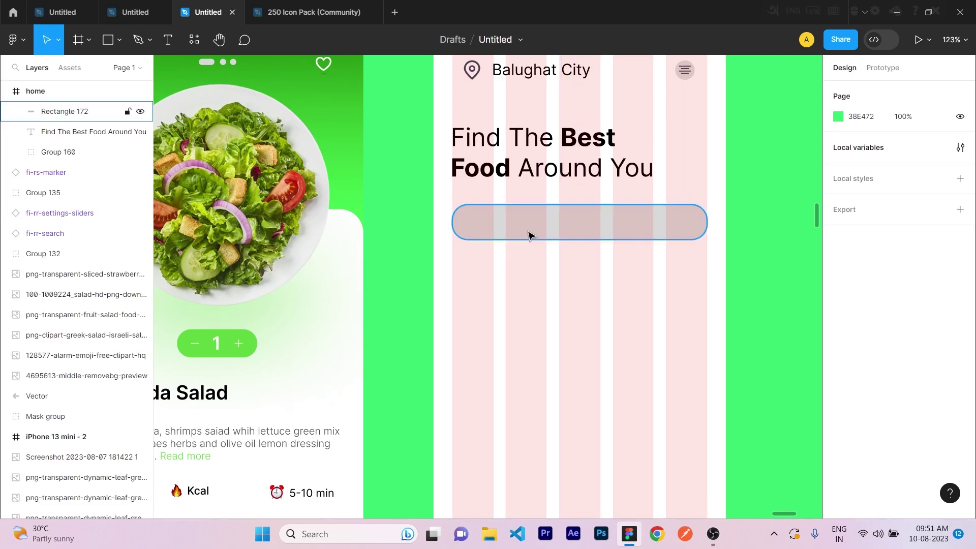
{"action": "left_click", "coordinate": [764, 292]}
Step: Copy the magnifier search icon into the left end of the grey search bar
{"action": "scroll", "coordinate": [488, 289], "scroll_direction": "up", "scroll_amount": 11}
{"action": "right_click", "coordinate": [517, 163]}
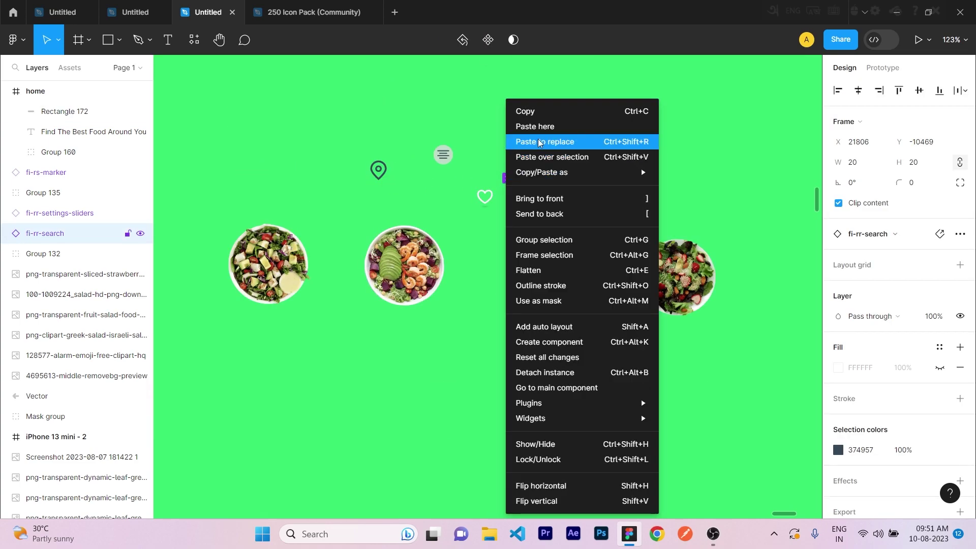
{"action": "left_click", "coordinate": [527, 113]}
{"action": "scroll", "coordinate": [476, 311], "scroll_direction": "down", "scroll_amount": 3}
{"action": "scroll", "coordinate": [476, 309], "scroll_direction": "down", "scroll_amount": 7}
{"action": "right_click", "coordinate": [476, 181]}
{"action": "left_click", "coordinate": [483, 158]}
{"action": "left_click_drag", "start_coordinate": [479, 182], "coordinate": [474, 178]}
{"action": "left_click", "coordinate": [573, 249]}
Step: Copy the settings sliders icon into the right end of the grey search bar at X 313, Y 234
{"action": "scroll", "coordinate": [579, 247], "scroll_direction": "up", "scroll_amount": 9}
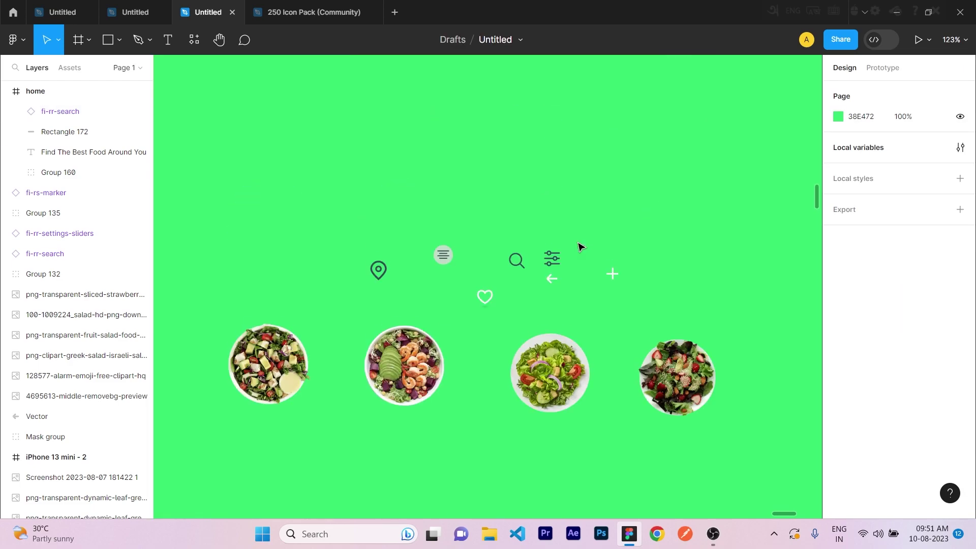
{"action": "right_click", "coordinate": [549, 258]}
{"action": "left_click", "coordinate": [558, 97]}
{"action": "scroll", "coordinate": [636, 257], "scroll_direction": "down", "scroll_amount": 10}
{"action": "right_click", "coordinate": [671, 252]}
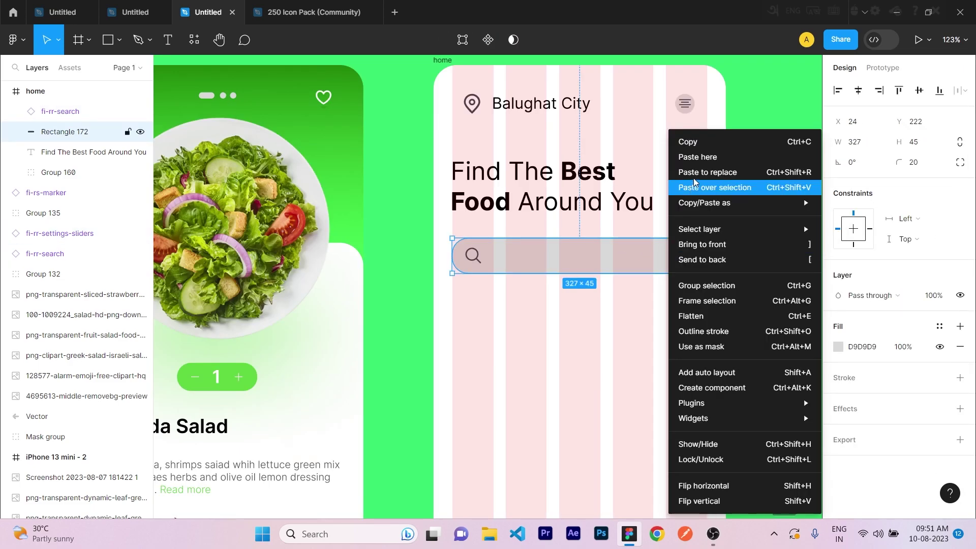
{"action": "left_click", "coordinate": [712, 188]}
{"action": "left_click", "coordinate": [748, 276]}
{"action": "left_click", "coordinate": [691, 262]}
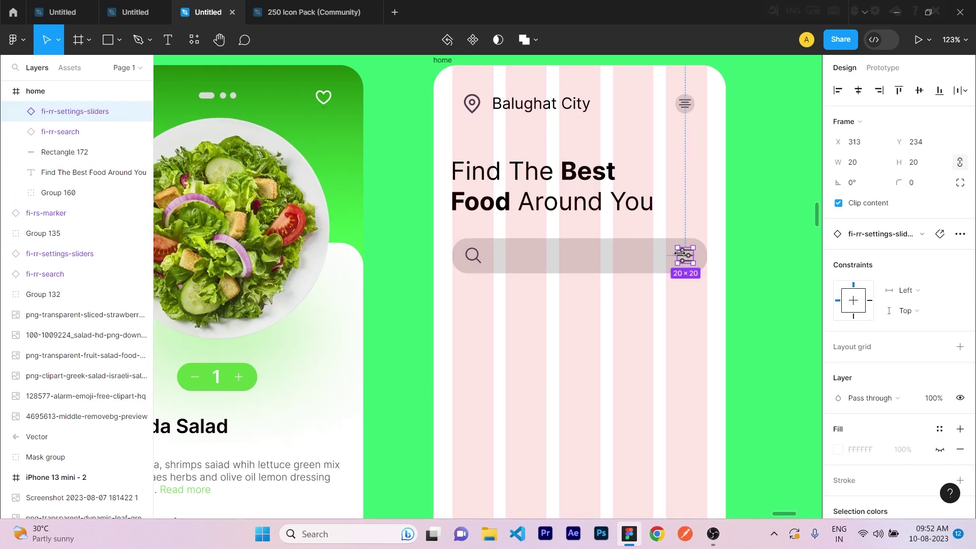
{"action": "left_click", "coordinate": [801, 280]}
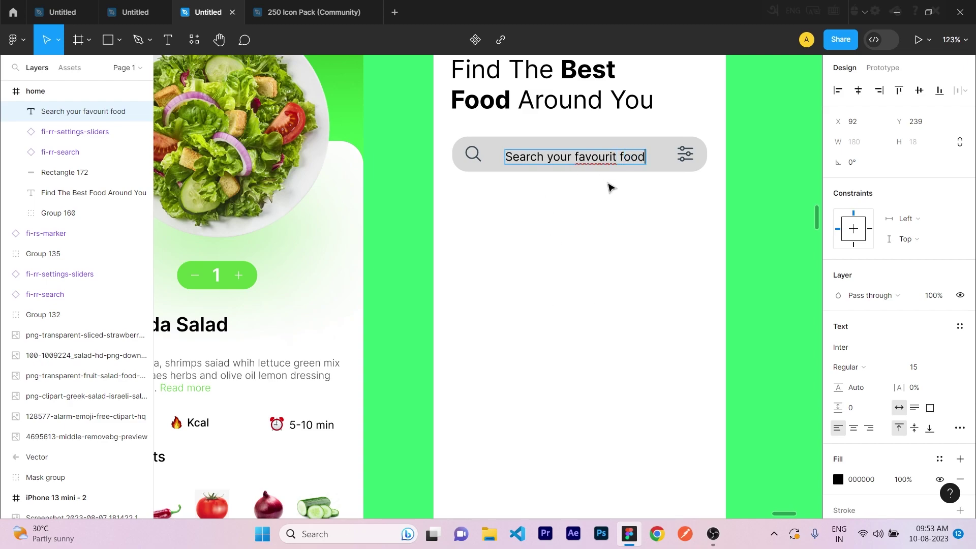
Step: Move the "Search your favourit food" text to X 72 beside the search icon and set its fill opacity to 40%
{"action": "left_click", "coordinate": [566, 231]}
{"action": "left_click_drag", "start_coordinate": [570, 158], "coordinate": [555, 158]}
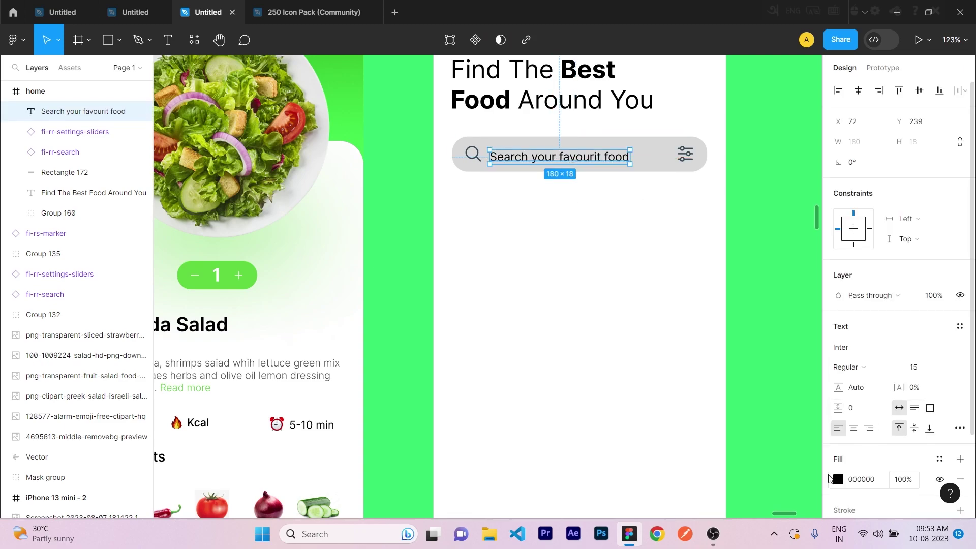
{"action": "type", "text": "40"}
{"action": "key", "text": "Return"}
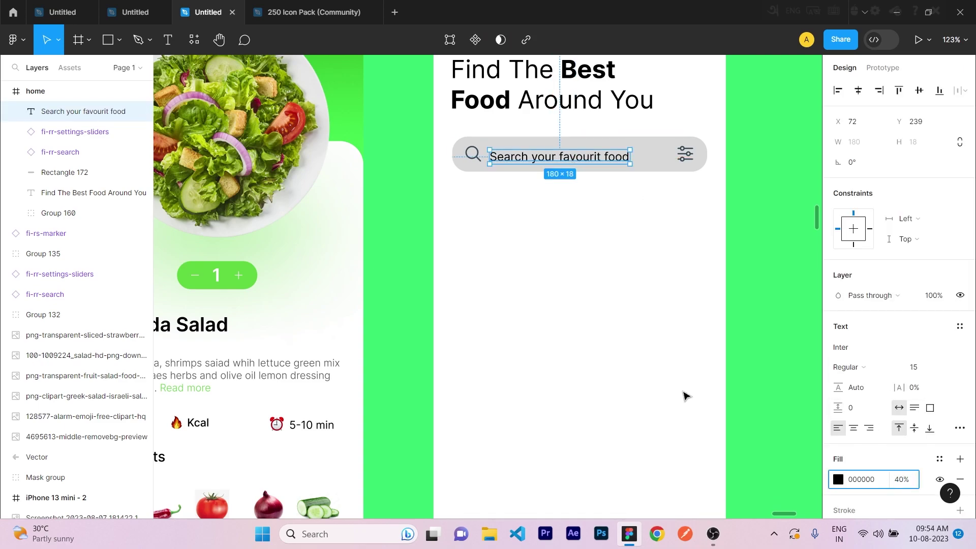
Step: Nudge the "Search your favourit food" text up to centre it in the search bar and lower the grey bar's fill opacity
{"action": "left_click", "coordinate": [535, 198]}
{"action": "left_click_drag", "start_coordinate": [522, 157], "coordinate": [523, 154]}
{"action": "left_click", "coordinate": [535, 255]}
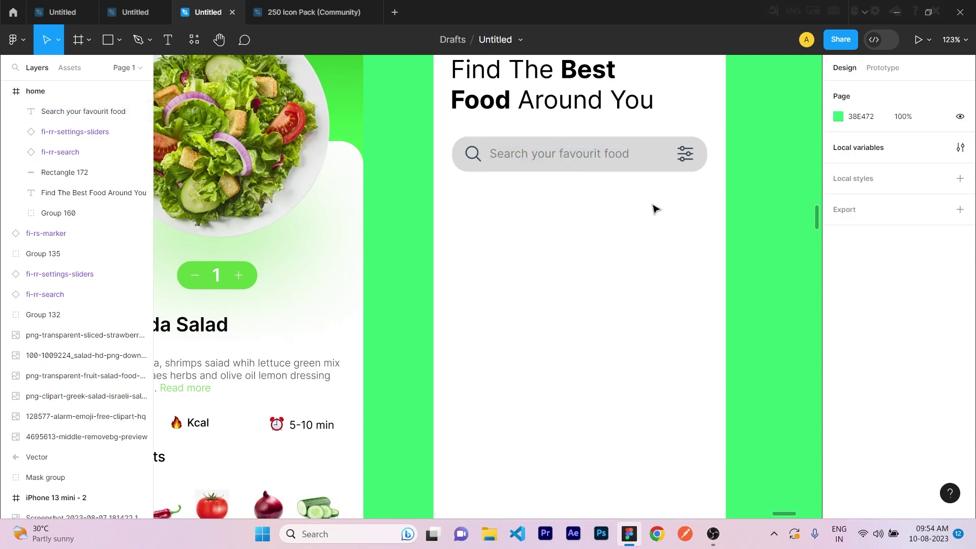
{"action": "left_click", "coordinate": [704, 160]}
{"action": "left_click", "coordinate": [838, 347]}
{"action": "left_click_drag", "start_coordinate": [811, 376], "coordinate": [741, 378]}
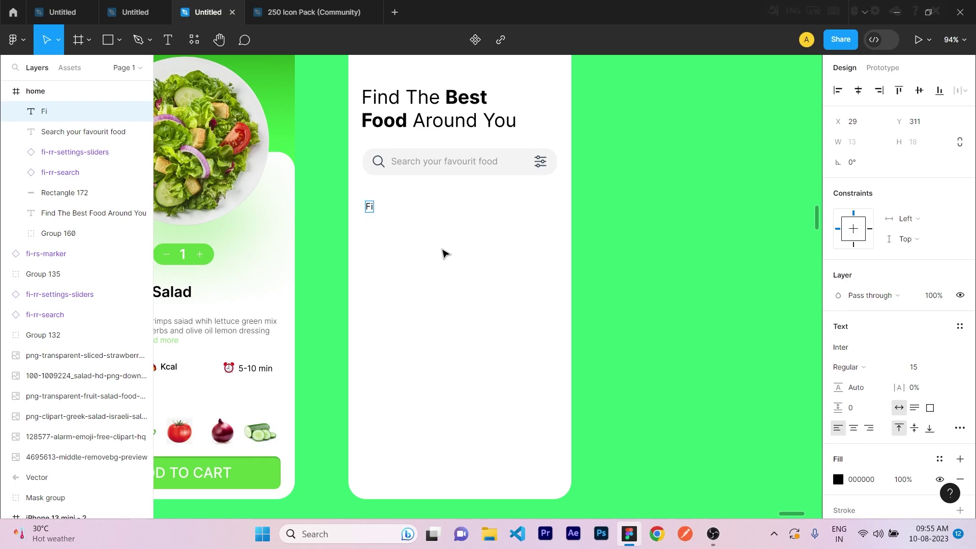
Step: Add the text "Find" below the search bar in Inter Medium at size 20
{"action": "key", "text": "Escape"}
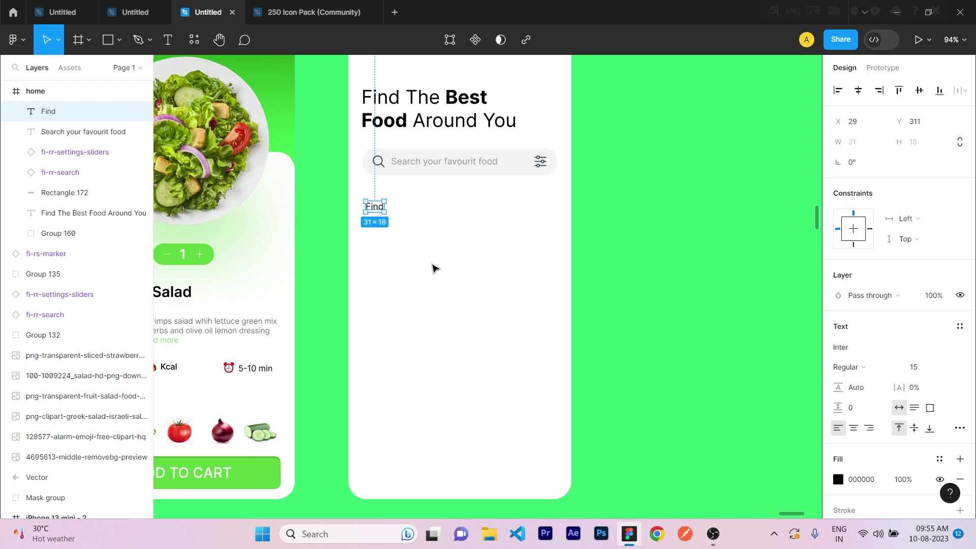
{"action": "left_click", "coordinate": [950, 368]}
{"action": "left_click", "coordinate": [923, 381]}
{"action": "left_click", "coordinate": [786, 376]}
{"action": "left_click", "coordinate": [382, 213]}
{"action": "left_click", "coordinate": [878, 369]}
{"action": "left_click", "coordinate": [878, 267]}
{"action": "left_click", "coordinate": [712, 265]}
Step: Move the "Find" text so it lines up with the left edge of the heading and search bar
{"action": "left_click_drag", "start_coordinate": [385, 212], "coordinate": [386, 220]}
{"action": "key", "text": "Left"}
{"action": "key", "text": "Left"}
{"action": "key", "text": "Left"}
{"action": "left_click", "coordinate": [429, 267]}
Step: Add a smaller "5 km" text directly to the right of "Find"
{"action": "scroll", "coordinate": [396, 236], "scroll_direction": "down", "scroll_amount": 1}
{"action": "key", "text": "t"}
{"action": "left_click", "coordinate": [398, 196]}
{"action": "type", "text": "5k"}
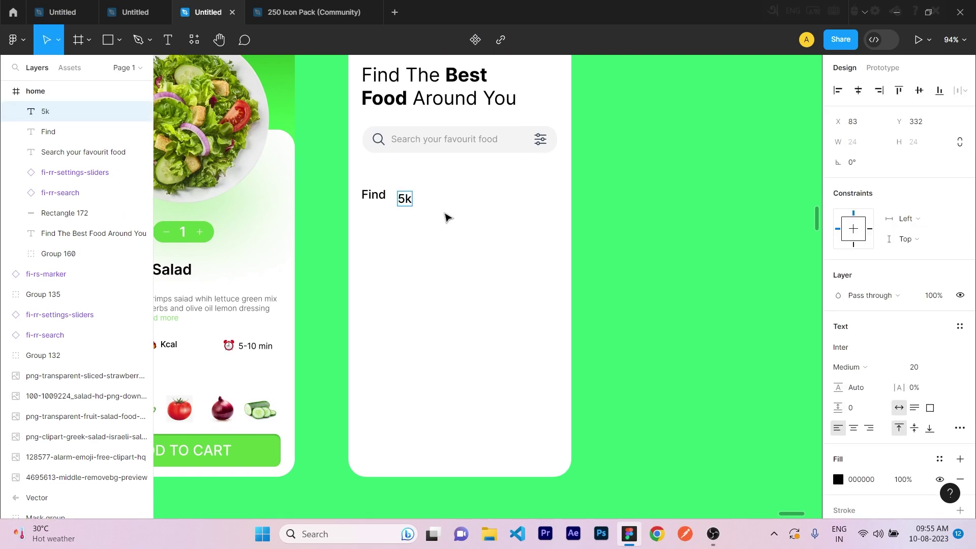
{"action": "double_click", "coordinate": [407, 197]}
{"action": "left_click", "coordinate": [417, 186]}
{"action": "left_click", "coordinate": [400, 192]}
{"action": "left_click_drag", "start_coordinate": [400, 193], "coordinate": [406, 193]}
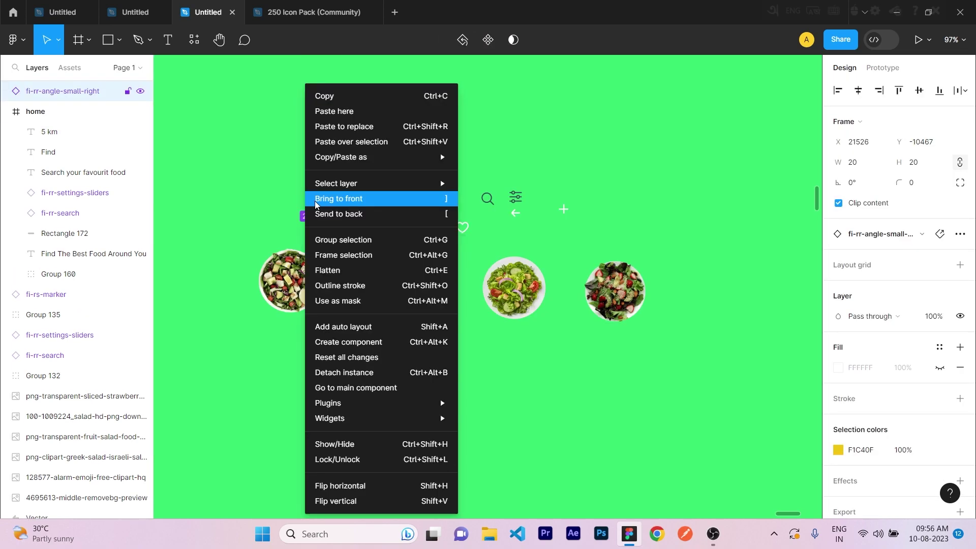
Step: Copy the small yellow right-angle arrow icon into the home screen beside "5 km" at X 107, Y 331
{"action": "left_click", "coordinate": [315, 200]}
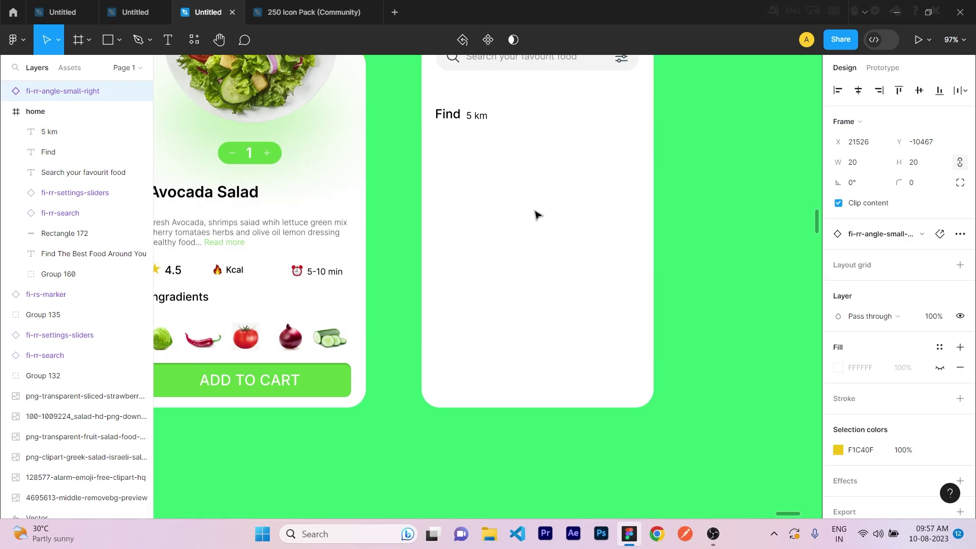
{"action": "scroll", "coordinate": [536, 215], "scroll_direction": "up", "scroll_amount": 2}
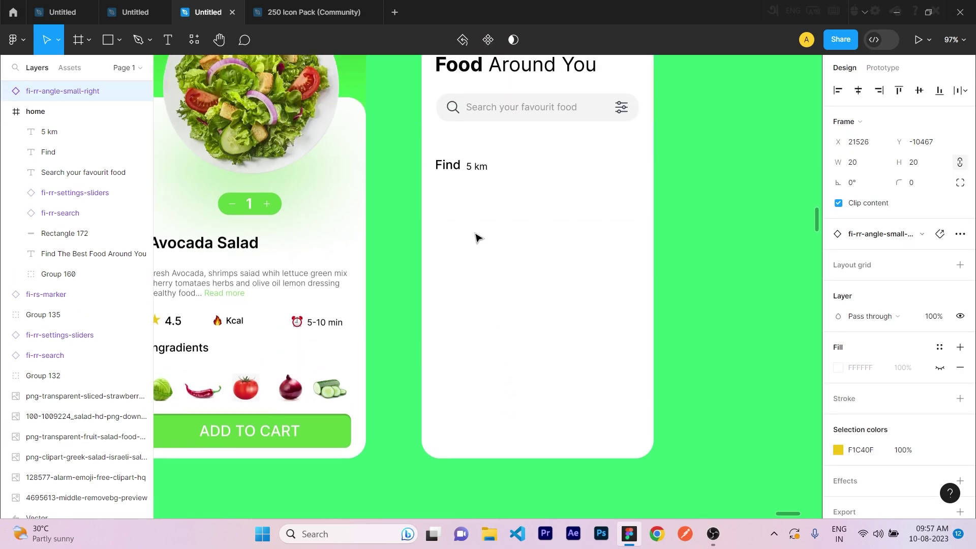
{"action": "right_click", "coordinate": [494, 101]}
{"action": "mouse_move", "coordinate": [509, 173]}
{"action": "left_click", "coordinate": [521, 126]}
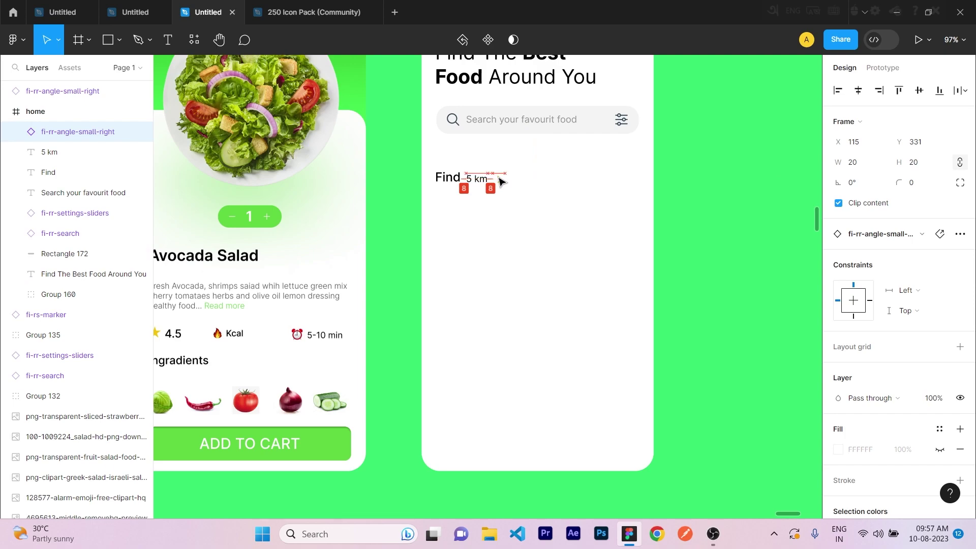
{"action": "left_click", "coordinate": [535, 202]}
{"action": "left_click", "coordinate": [496, 180]}
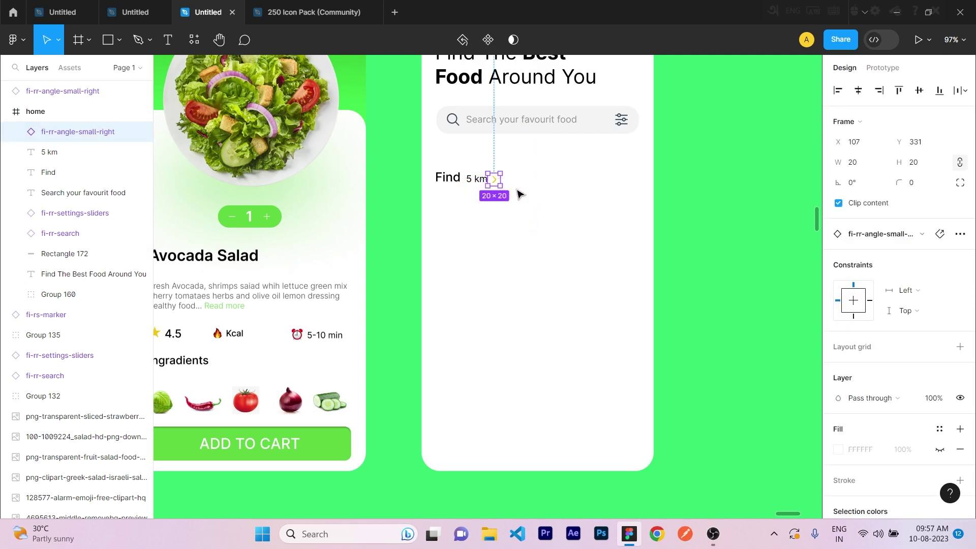
{"action": "left_click", "coordinate": [510, 201]}
Step: Recolour the "5 km" text with the yellow document colour to match the arrow icon
{"action": "left_click", "coordinate": [483, 181]}
{"action": "left_click", "coordinate": [838, 479]}
{"action": "left_click", "coordinate": [734, 449]}
{"action": "left_click", "coordinate": [587, 399]}
Step: Draw a rectangle about 111 × 48 below the "Find" text at X 22, Y 385
{"action": "scroll", "coordinate": [530, 386], "scroll_direction": "down", "scroll_amount": 1}
{"action": "scroll", "coordinate": [530, 386], "scroll_direction": "up", "scroll_amount": 1}
{"action": "left_click", "coordinate": [120, 40]}
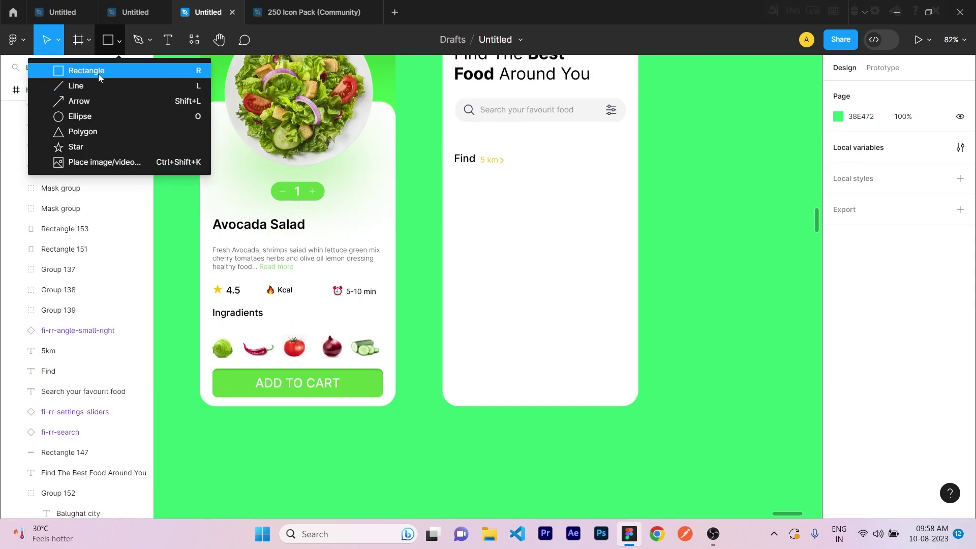
{"action": "left_click", "coordinate": [96, 72]}
{"action": "left_click_drag", "start_coordinate": [449, 185], "coordinate": [507, 210]}
{"action": "scroll", "coordinate": [524, 253], "scroll_direction": "up", "scroll_amount": 3}
{"action": "scroll", "coordinate": [501, 261], "scroll_direction": "up", "scroll_amount": 3}
{"action": "mouse_move", "coordinate": [365, 284]}
{"action": "left_mouse_down"}
{"action": "mouse_move", "coordinate": [400, 275]}
{"action": "mouse_move", "coordinate": [385, 283]}
{"action": "left_mouse_up"}
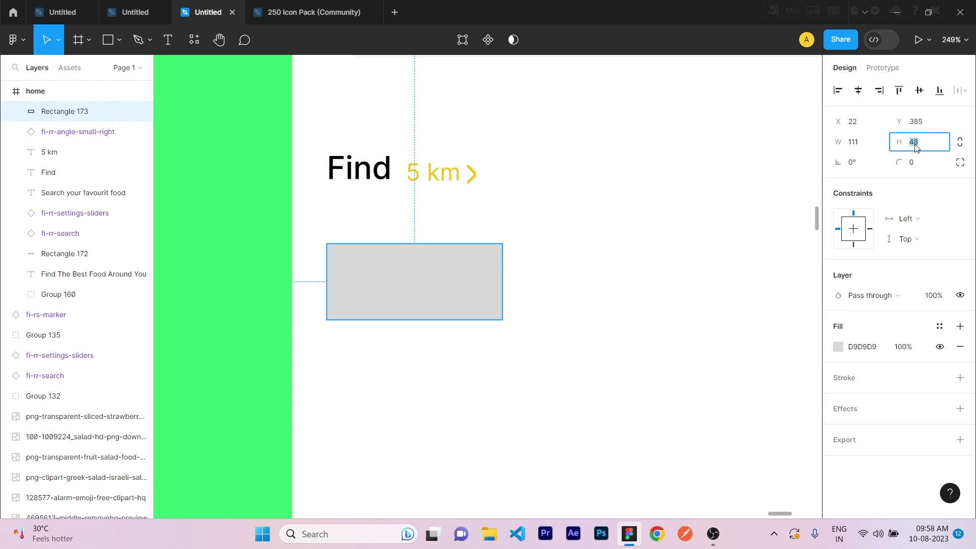
Step: Resize the rectangle to 80 × 40 and set its corner radius to 25
{"action": "left_click", "coordinate": [857, 143]}
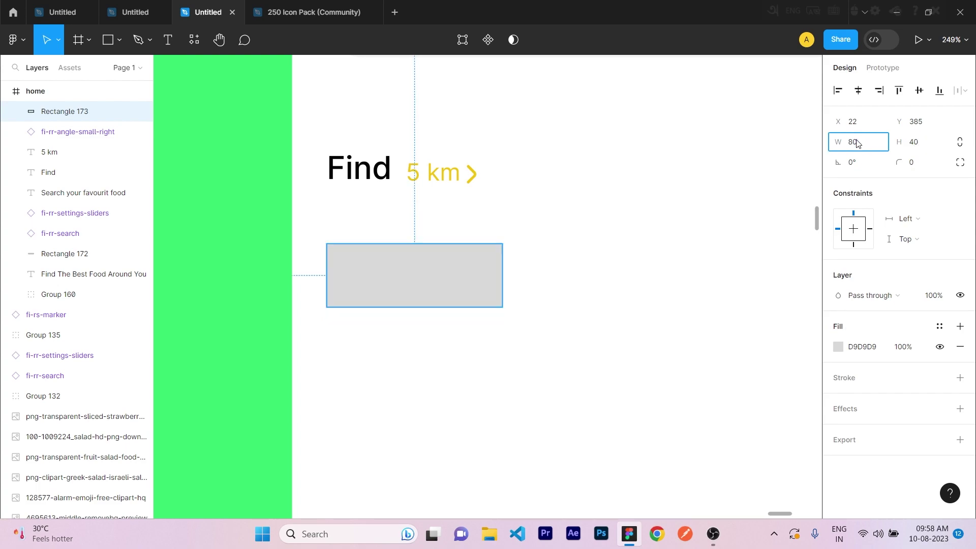
{"action": "left_click", "coordinate": [917, 163]}
{"action": "type", "text": "20"}
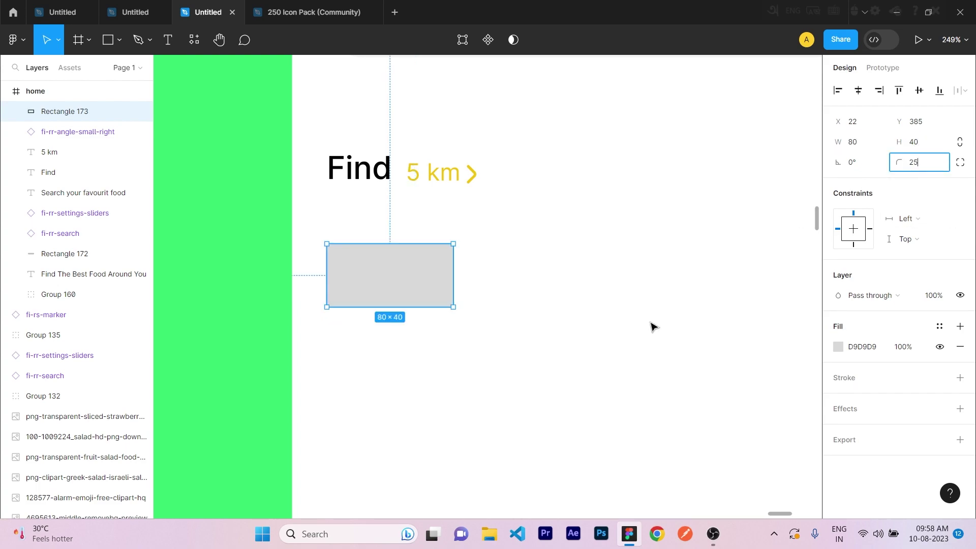
{"action": "left_click", "coordinate": [672, 308]}
Step: Add the text "Salads" in Inter Semi Bold at size 16 on the grey pill
{"action": "key", "text": "t"}
{"action": "left_click", "coordinate": [345, 278]}
{"action": "type", "text": "Salads"}
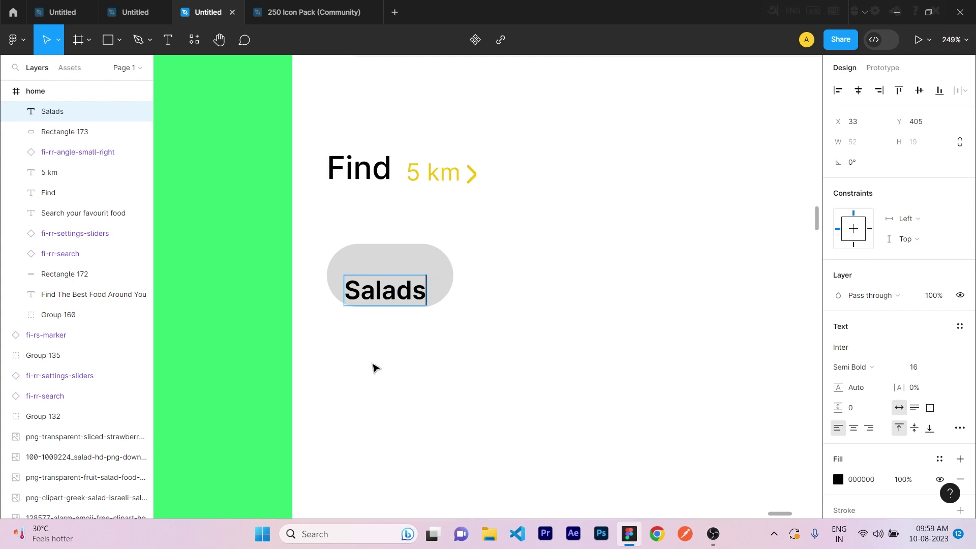
{"action": "double_click", "coordinate": [374, 366]}
Step: Duplicate the grey pill to X 138 on the same row and set the copy's width to 90
{"action": "left_click_drag", "start_coordinate": [393, 293], "coordinate": [629, 284]}
{"action": "left_click", "coordinate": [440, 286]}
{"action": "left_click", "coordinate": [459, 297]}
{"action": "left_click", "coordinate": [440, 299]}
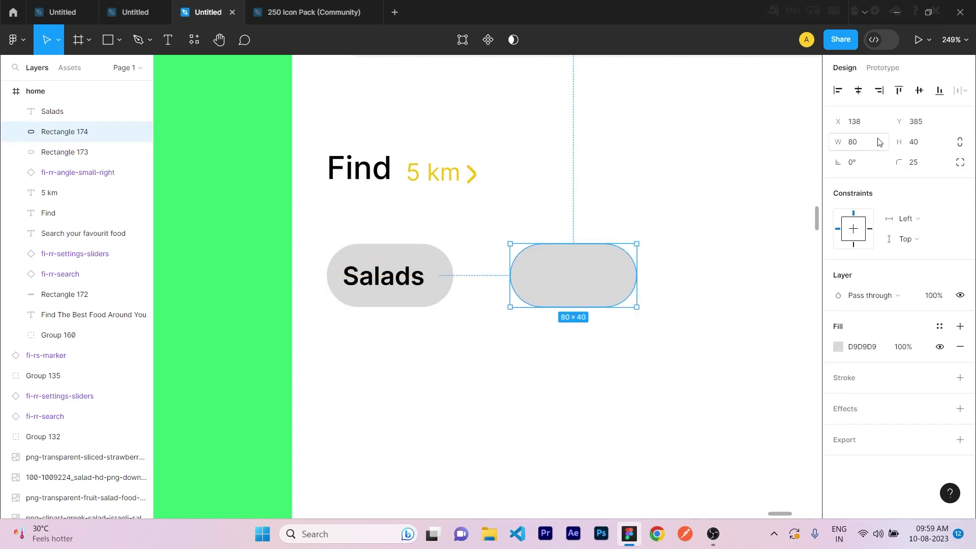
{"action": "left_click", "coordinate": [736, 308]}
Step: Duplicate the second pill as a third pill at X 261, Y 385 and set its width to 110
{"action": "scroll", "coordinate": [715, 325], "scroll_direction": "down", "scroll_amount": 2}
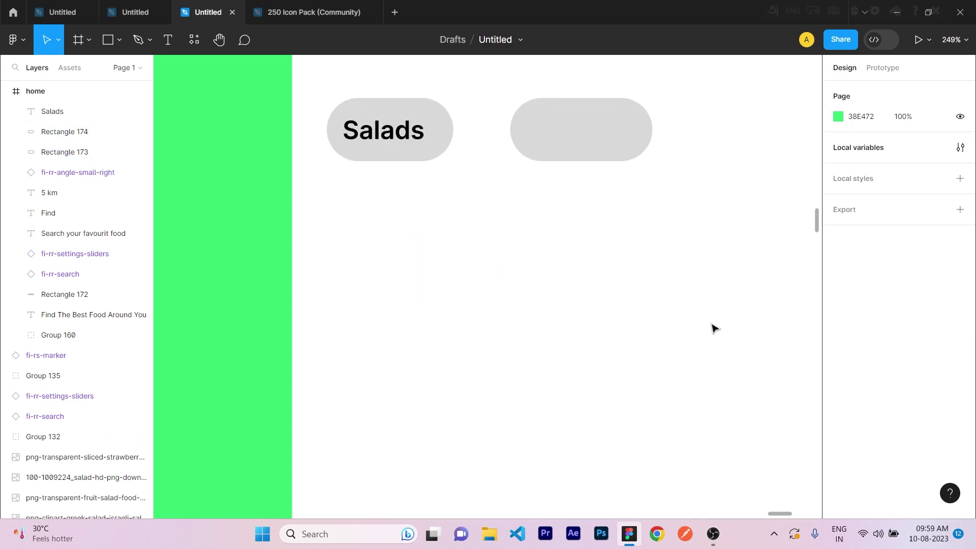
{"action": "scroll", "coordinate": [711, 327], "scroll_direction": "up", "scroll_amount": 2}
{"action": "left_click_drag", "start_coordinate": [565, 281], "coordinate": [805, 281]}
{"action": "scroll", "coordinate": [797, 280], "scroll_direction": "up", "scroll_amount": 1}
{"action": "left_click_drag", "start_coordinate": [776, 513], "coordinate": [779, 514]}
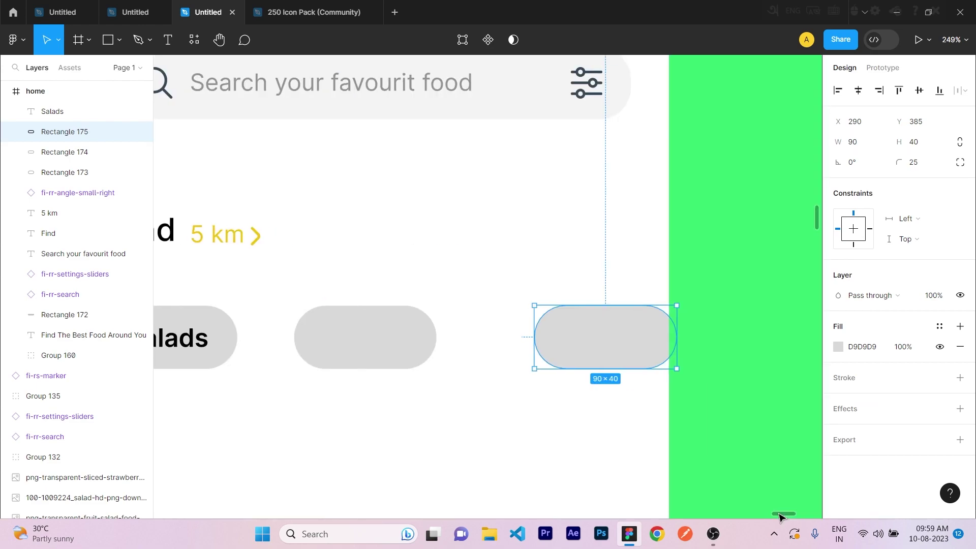
{"action": "left_click_drag", "start_coordinate": [620, 341], "coordinate": [575, 338]}
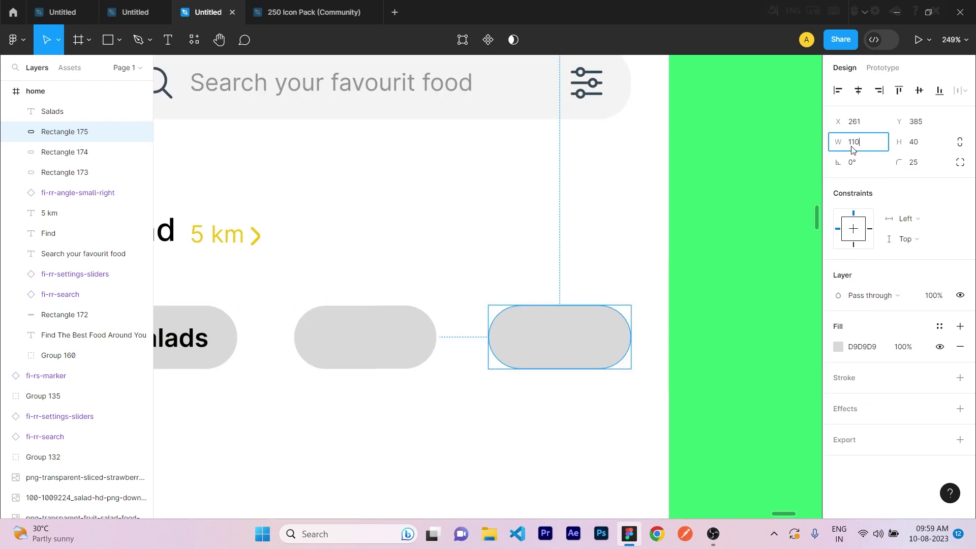
{"action": "left_click", "coordinate": [621, 392]}
Step: Space out the pills by moving the third one to X 241 and the second one to X 127
{"action": "left_click_drag", "start_coordinate": [602, 356], "coordinate": [572, 359]}
{"action": "left_click_drag", "start_coordinate": [380, 340], "coordinate": [362, 338]}
{"action": "left_click", "coordinate": [406, 411]}
Step: Fill the pill behind "Salads" with the bright green document colour
{"action": "left_click", "coordinate": [422, 355]}
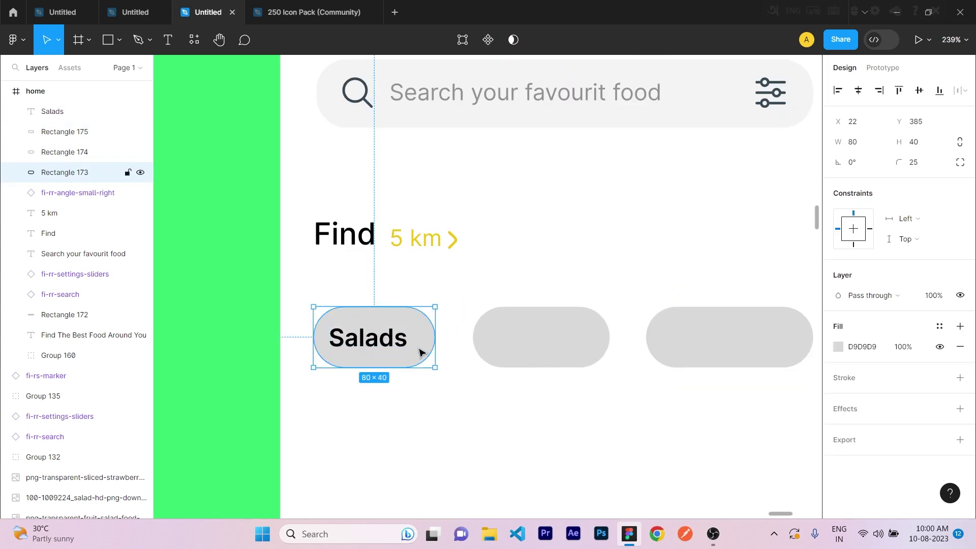
{"action": "left_click", "coordinate": [837, 347]}
{"action": "left_click", "coordinate": [717, 466]}
{"action": "left_click", "coordinate": [550, 407]}
Step: Change the "Salads" text colour to white
{"action": "scroll", "coordinate": [433, 305], "scroll_direction": "up", "scroll_amount": 3}
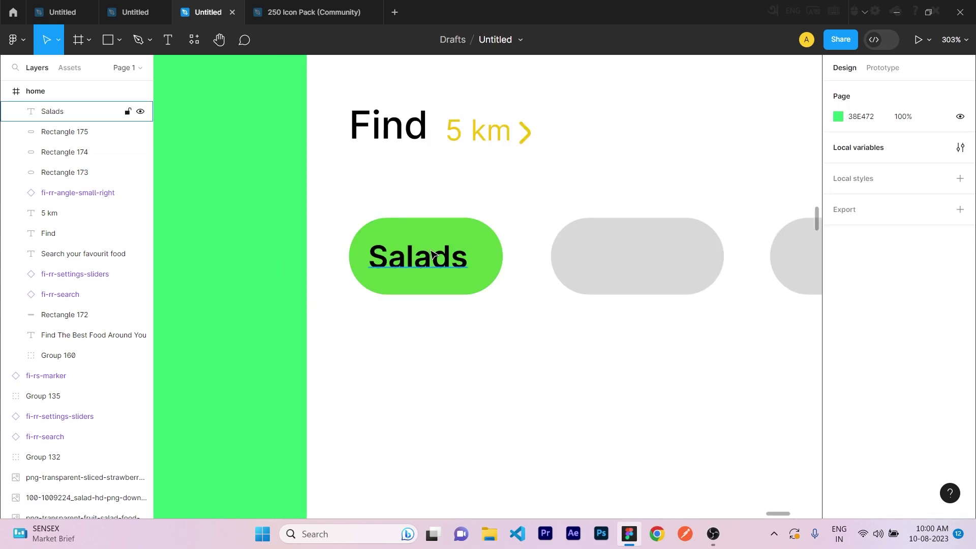
{"action": "left_click", "coordinate": [414, 258]}
{"action": "left_click", "coordinate": [838, 478]}
{"action": "left_click_drag", "start_coordinate": [680, 200], "coordinate": [670, 190]}
{"action": "left_click", "coordinate": [427, 346]}
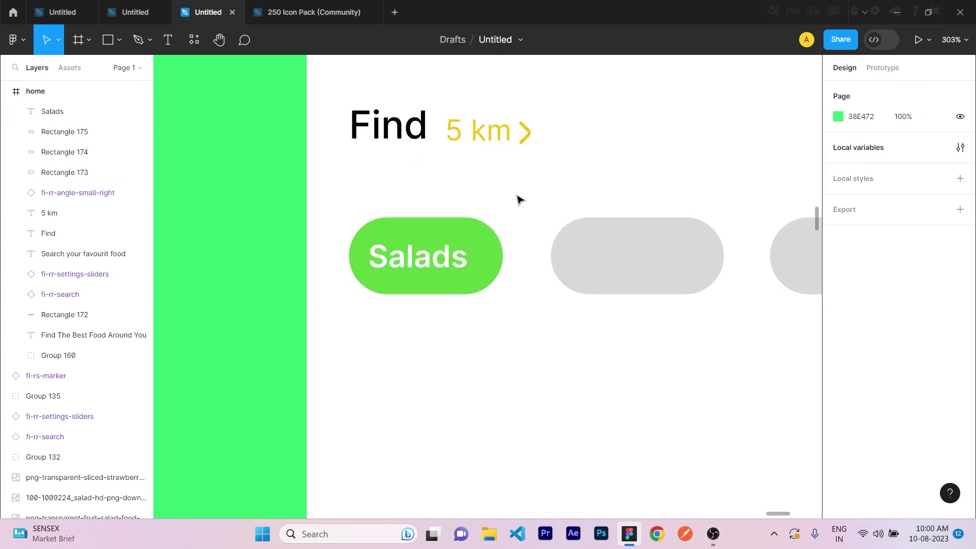
Step: Align the "Salads" text and its green pill on their vertical and horizontal centres
{"action": "left_click_drag", "start_coordinate": [525, 194], "coordinate": [430, 267]}
{"action": "left_click", "coordinate": [920, 90]}
{"action": "left_click", "coordinate": [858, 90]}
Step: Add the text "Hot sale" in Semi Bold size 16 on the second pill
{"action": "scroll", "coordinate": [606, 239], "scroll_direction": "down", "scroll_amount": 1}
{"action": "key", "text": "t"}
{"action": "left_click", "coordinate": [585, 243]}
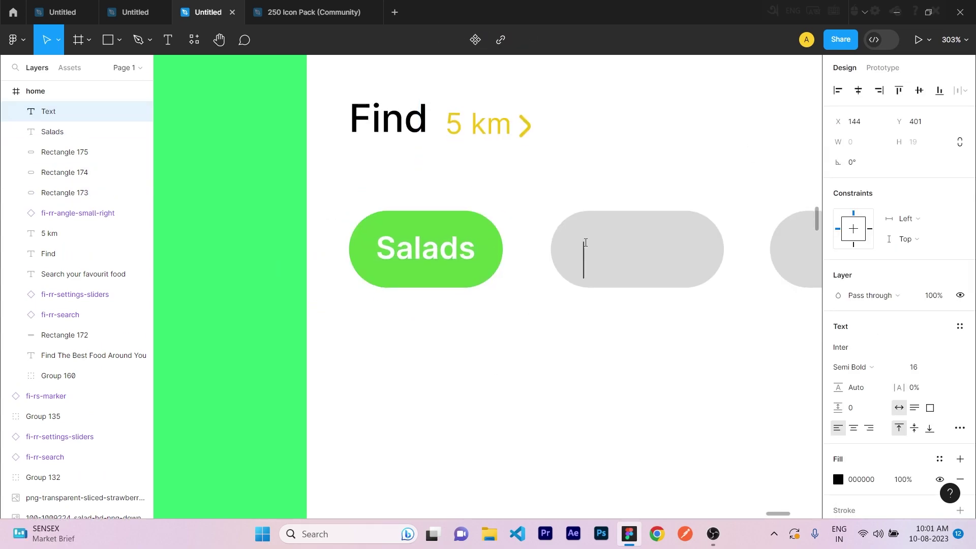
{"action": "left_click", "coordinate": [595, 344]}
{"action": "left_click_drag", "start_coordinate": [632, 260], "coordinate": [616, 249]}
{"action": "left_click", "coordinate": [615, 326]}
Step: Align the "Hot sale" text and the second pill on their vertical and horizontal centres
{"action": "left_click_drag", "start_coordinate": [702, 163], "coordinate": [656, 249]}
{"action": "left_click", "coordinate": [919, 90]}
{"action": "left_click", "coordinate": [858, 90]}
{"action": "left_click", "coordinate": [694, 352]}
{"action": "left_click", "coordinate": [661, 253]}
{"action": "left_click", "coordinate": [691, 350]}
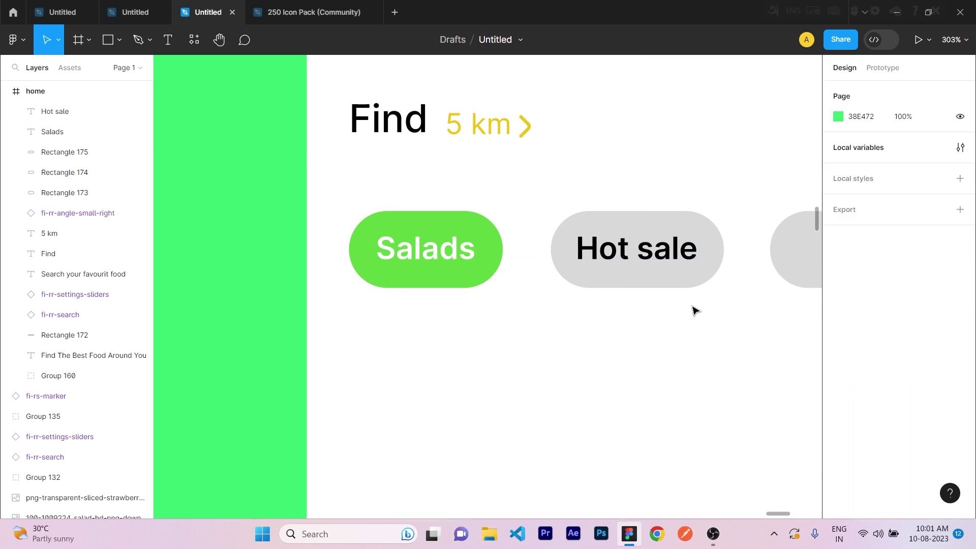
Step: Lower the fill opacity of the "Hot sale" pill to about 27%
{"action": "left_click", "coordinate": [707, 270]}
{"action": "left_click", "coordinate": [839, 346]}
{"action": "left_click_drag", "start_coordinate": [806, 377], "coordinate": [751, 377]}
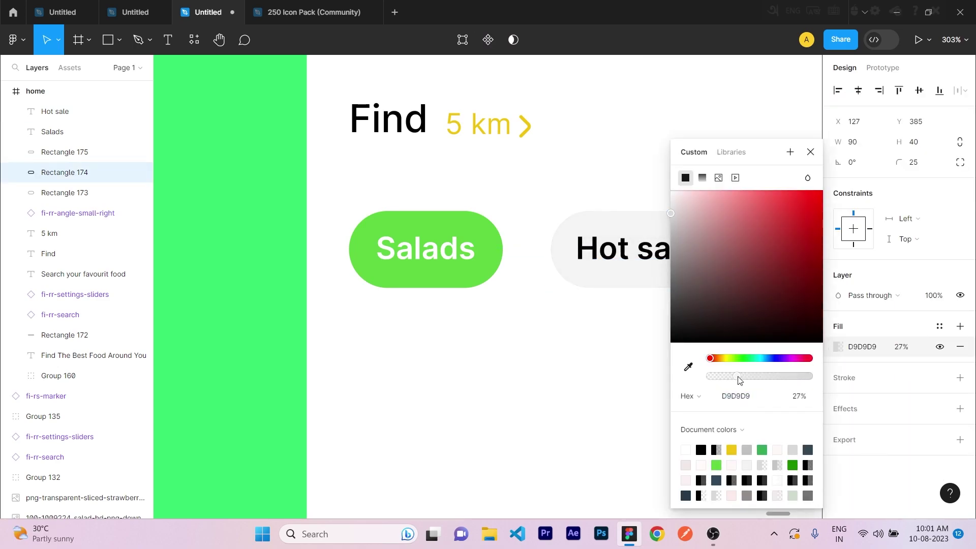
{"action": "left_click", "coordinate": [682, 342]}
Step: Add the text "Popularity" in Semi Bold size 16 on the third pill
{"action": "scroll", "coordinate": [585, 305], "scroll_direction": "right", "scroll_amount": 5}
{"action": "key", "text": "t"}
{"action": "left_click", "coordinate": [518, 249]}
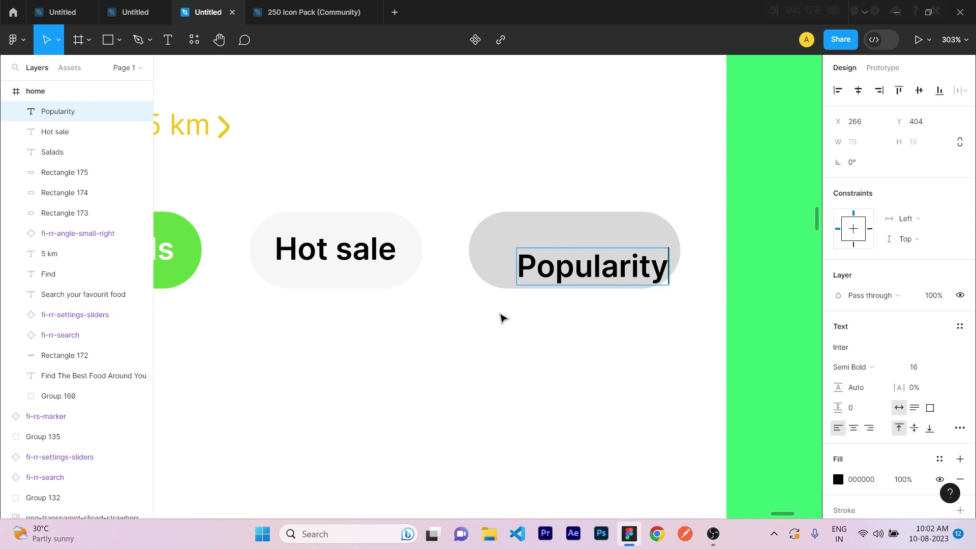
{"action": "left_click_drag", "start_coordinate": [583, 283], "coordinate": [569, 270]}
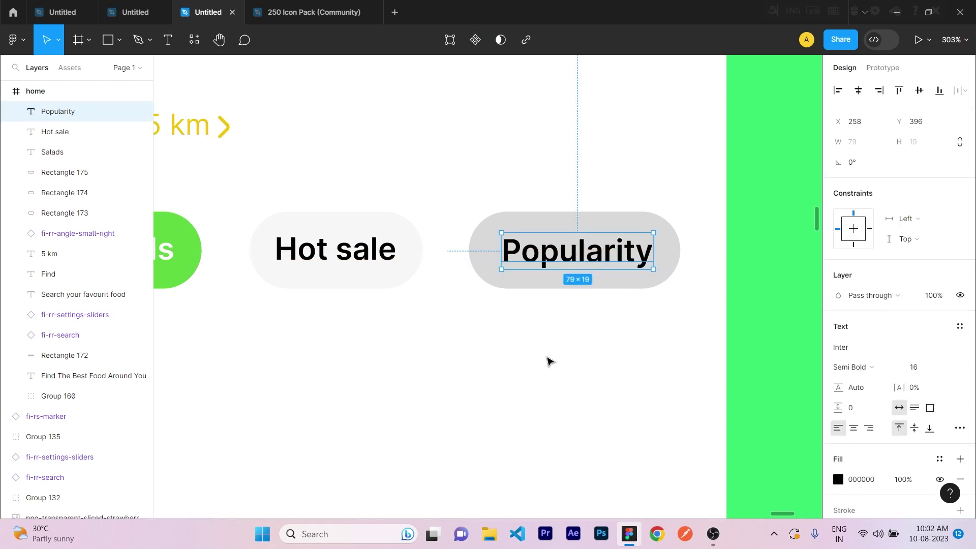
Step: Align the "Popularity" text and the third pill on their vertical and horizontal centres
{"action": "left_click_drag", "start_coordinate": [547, 358], "coordinate": [636, 254]}
{"action": "left_click", "coordinate": [920, 91]}
{"action": "left_click", "coordinate": [858, 90]}
{"action": "left_click", "coordinate": [669, 167]}
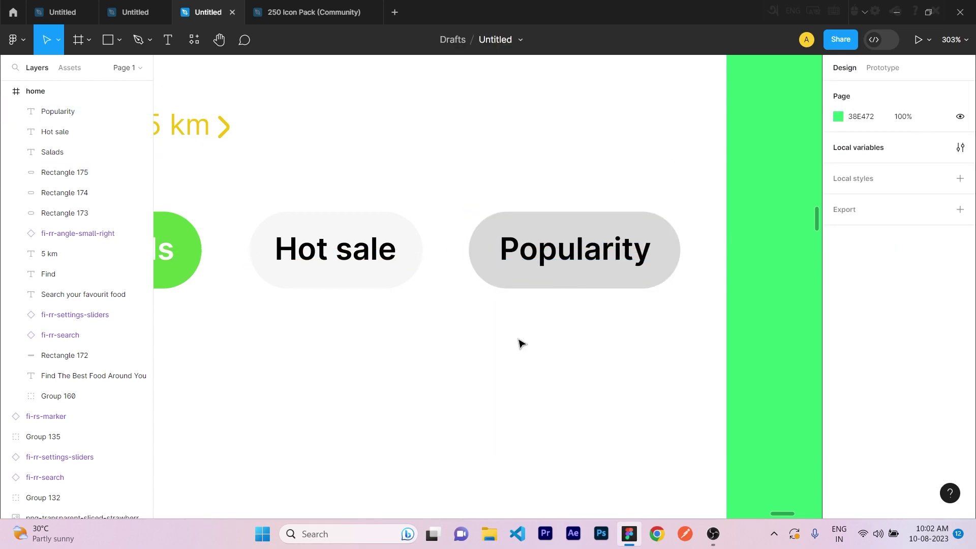
Step: Fill the "Popularity" pill with the light grey document colour to match the "Hot sale" pill
{"action": "left_click", "coordinate": [626, 277]}
{"action": "left_click", "coordinate": [838, 346]}
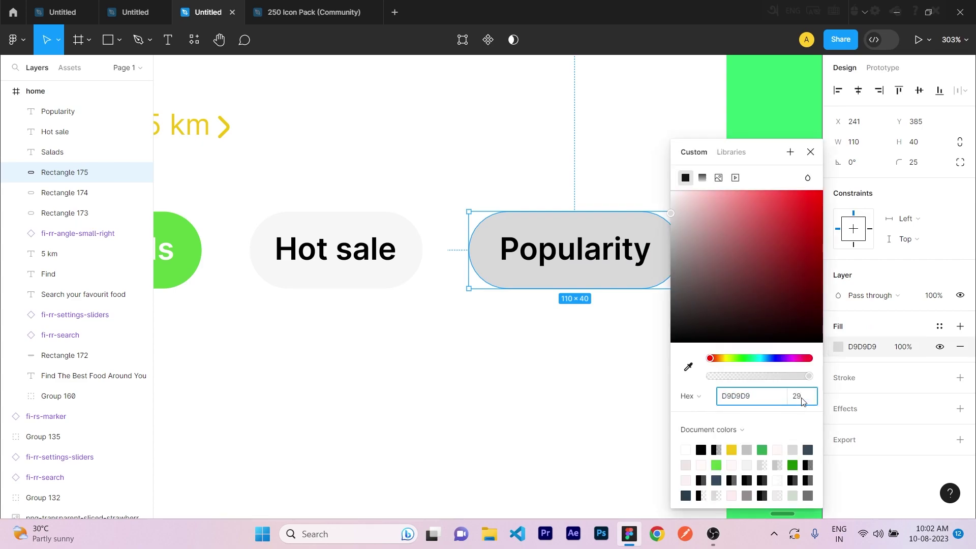
{"action": "left_click", "coordinate": [747, 465]}
{"action": "left_click", "coordinate": [590, 460]}
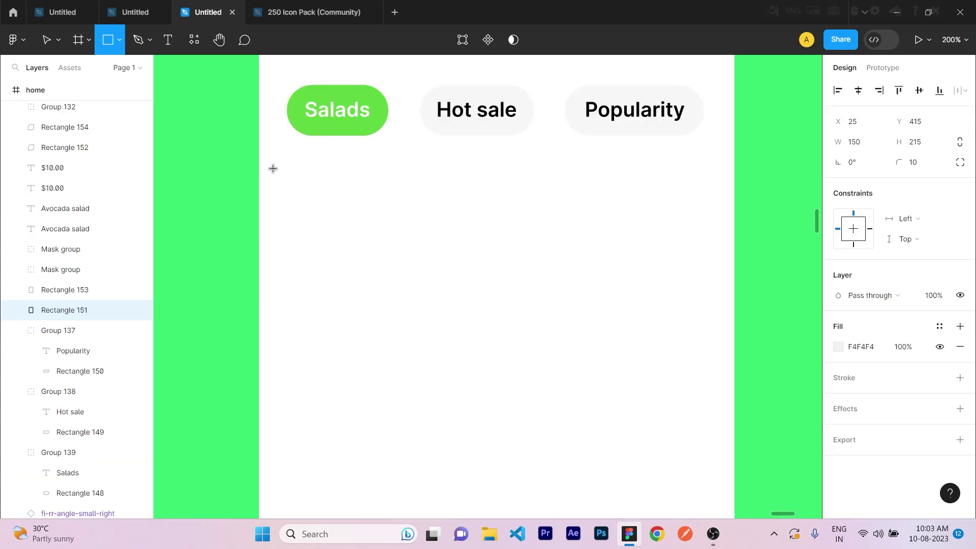
Step: Draw a card rectangle below the pills at X 22, Y 462, sized 150 × 215 with corner radius 10
{"action": "left_click_drag", "start_coordinate": [282, 180], "coordinate": [472, 309]}
{"action": "left_click_drag", "start_coordinate": [348, 265], "coordinate": [354, 271]}
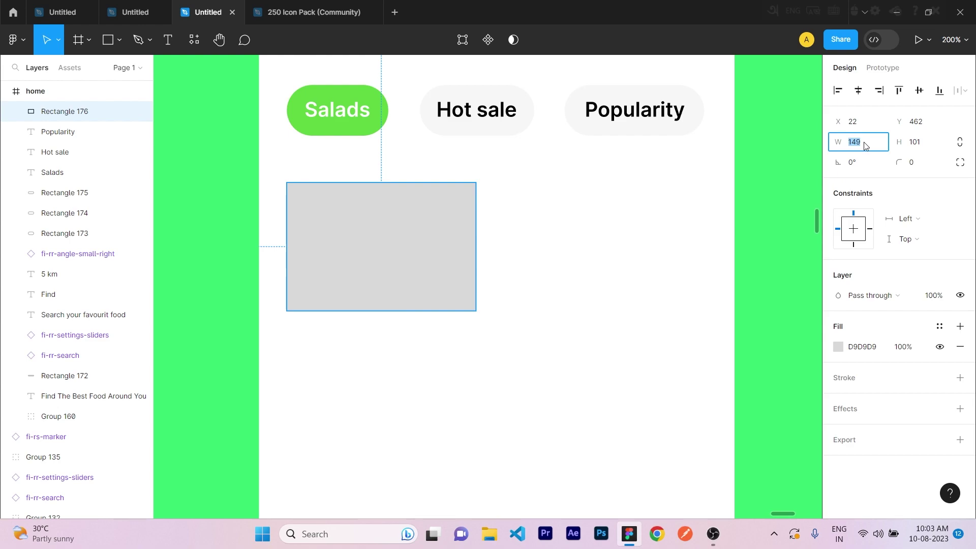
{"action": "type", "text": "150"}
{"action": "left_click", "coordinate": [924, 148]}
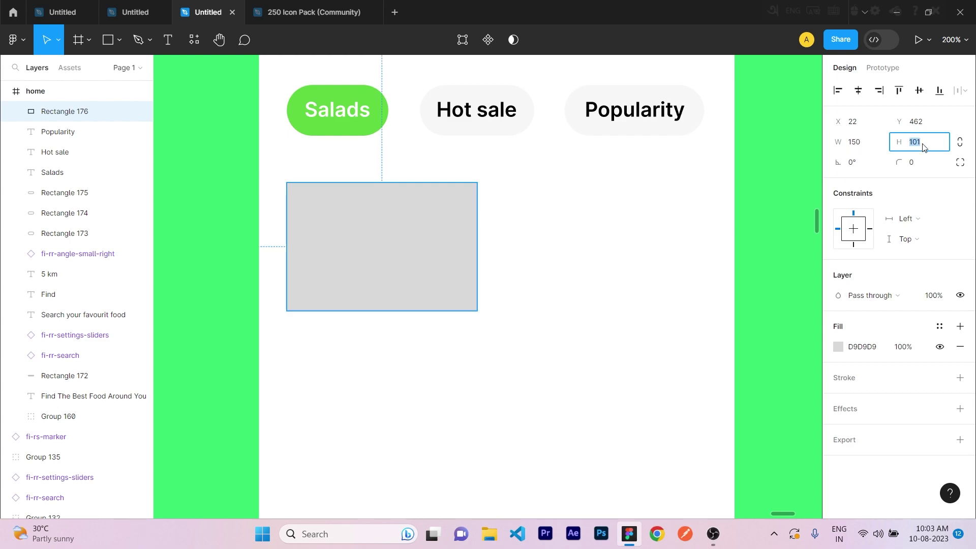
{"action": "type", "text": "215"}
{"action": "key", "text": "Return"}
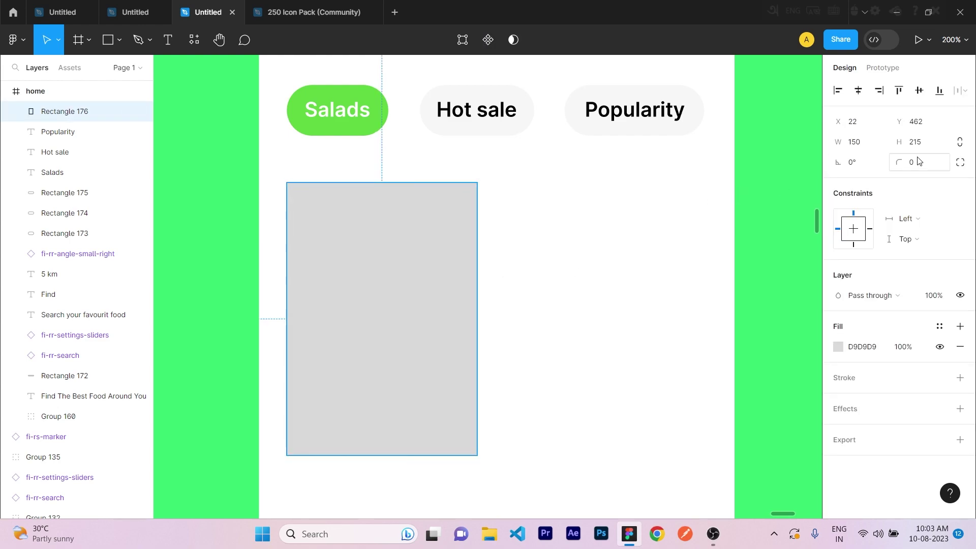
{"action": "type", "text": "10"}
{"action": "left_click", "coordinate": [532, 266]}
Step: Set the card rectangle's height to 220
{"action": "left_click", "coordinate": [410, 285]}
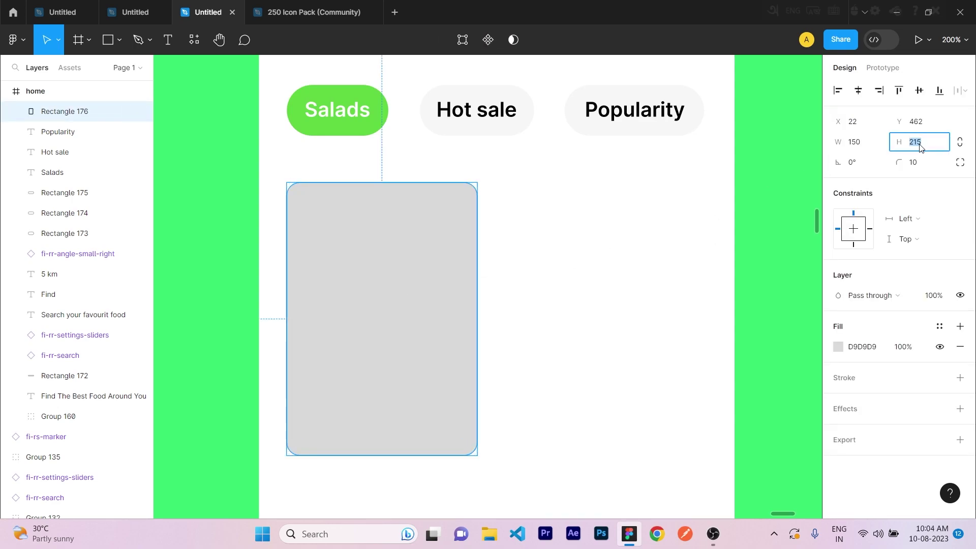
{"action": "left_click", "coordinate": [565, 285]}
{"action": "left_click_drag", "start_coordinate": [410, 348], "coordinate": [410, 346]}
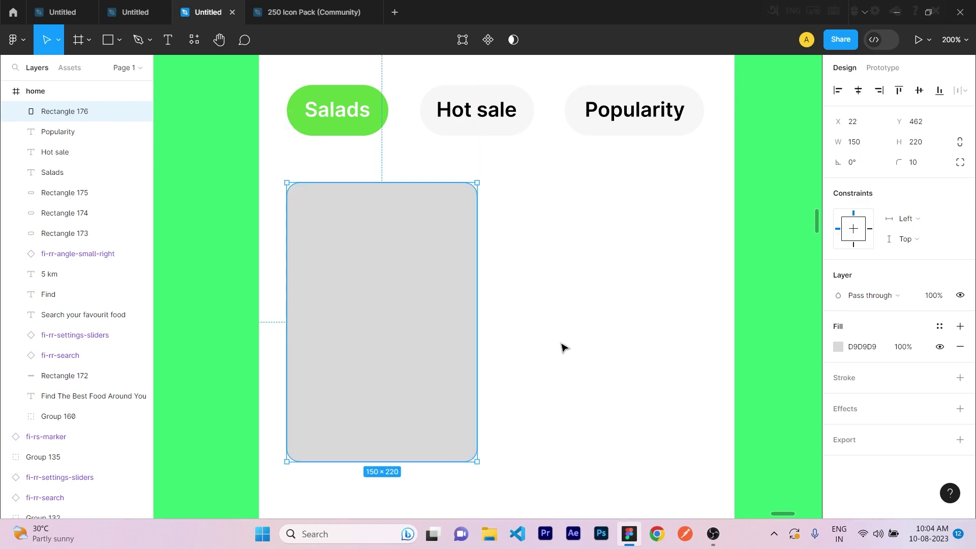
{"action": "left_click", "coordinate": [561, 341]}
Step: Copy the green salad plate image from the canvas above the frame and place it in the upper part of the card
{"action": "scroll", "coordinate": [556, 256], "scroll_direction": "up", "scroll_amount": 12}
{"action": "right_click", "coordinate": [421, 146]}
{"action": "left_click", "coordinate": [472, 155]}
{"action": "scroll", "coordinate": [442, 326], "scroll_direction": "up", "scroll_amount": 15}
{"action": "scroll", "coordinate": [334, 231], "scroll_direction": "down", "scroll_amount": 5}
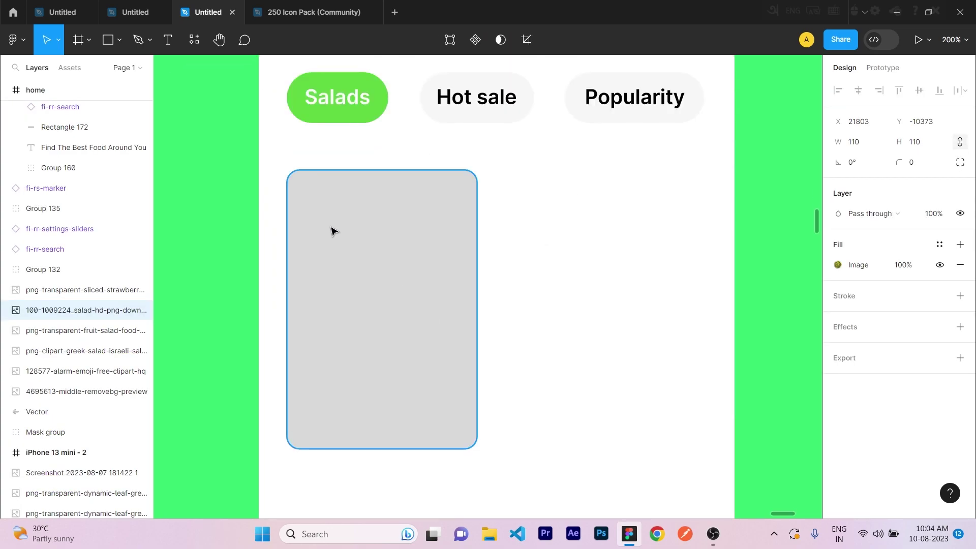
{"action": "key", "text": "ctrl+v"}
{"action": "left_click_drag", "start_coordinate": [405, 299], "coordinate": [399, 274]}
{"action": "left_click", "coordinate": [529, 277]}
{"action": "left_click", "coordinate": [400, 274]}
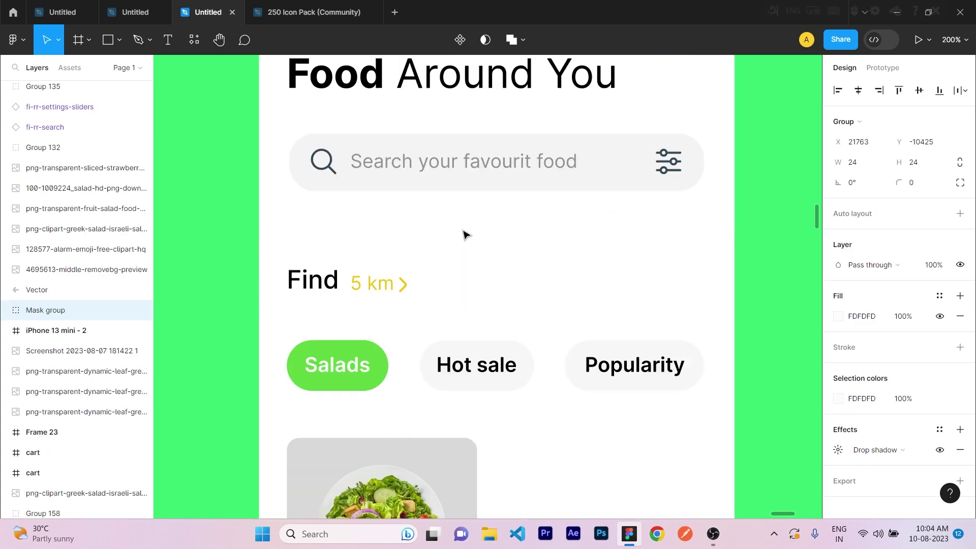
Step: Paste the white heart icon onto the card and position it in the card's upper-right corner
{"action": "scroll", "coordinate": [464, 232], "scroll_direction": "down", "scroll_amount": 5}
{"action": "right_click", "coordinate": [444, 174]}
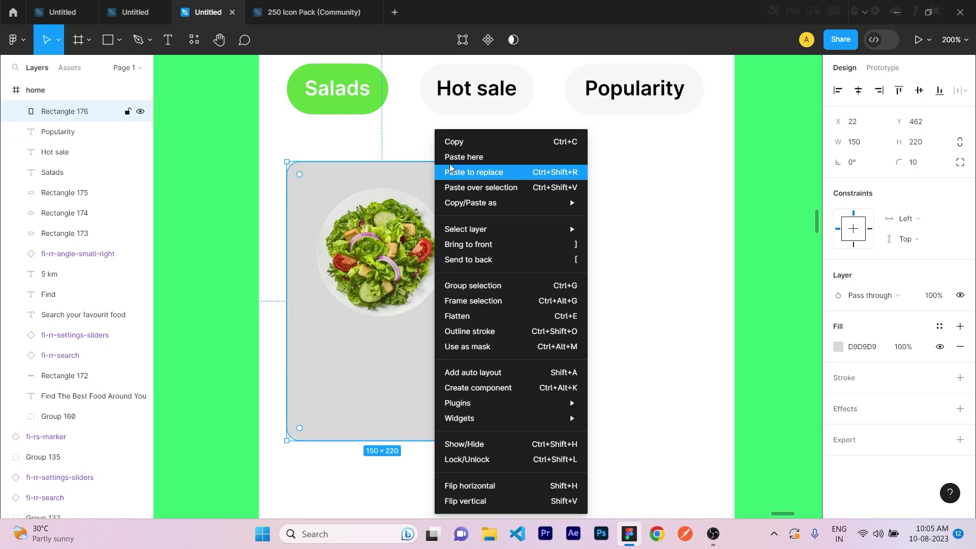
{"action": "left_click", "coordinate": [452, 156]}
{"action": "left_click_drag", "start_coordinate": [460, 190], "coordinate": [457, 186]}
{"action": "left_click", "coordinate": [514, 250]}
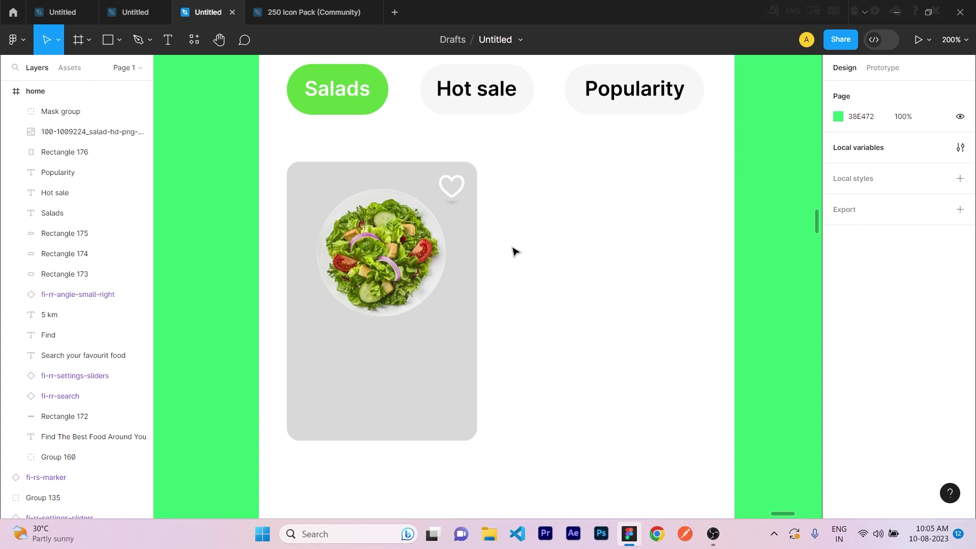
Step: Recolour the card's heart icon to grey A7A3A3
{"action": "left_click", "coordinate": [452, 186]}
{"action": "left_click", "coordinate": [839, 398]}
{"action": "left_click", "coordinate": [675, 244]}
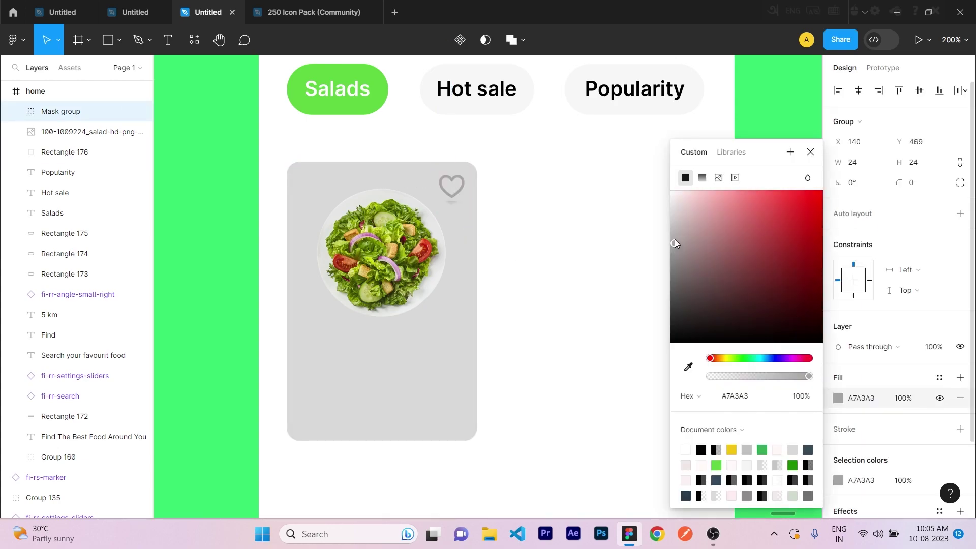
{"action": "left_click", "coordinate": [543, 318]}
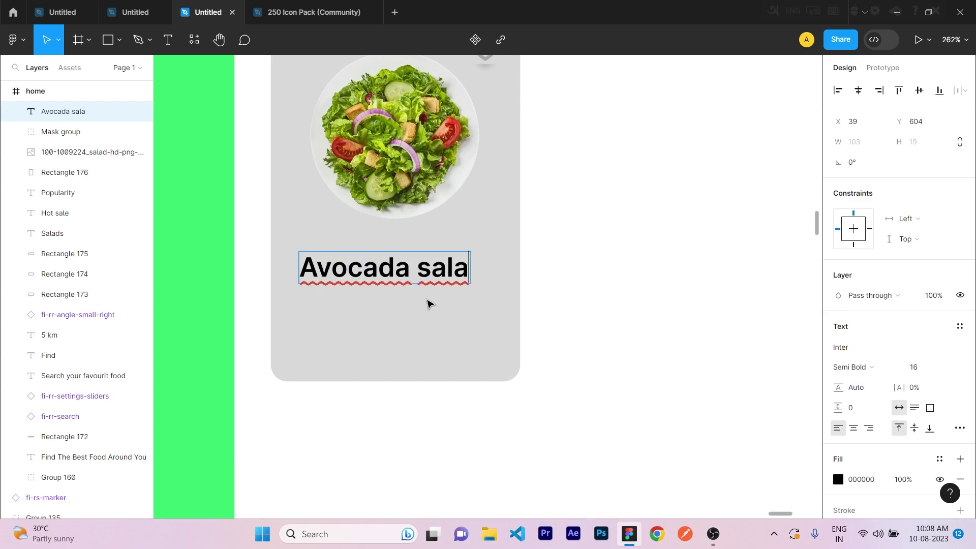
Step: Add the title "Avocada salad" in Semi Bold 16 to the card, just below the salad plate
{"action": "left_click", "coordinate": [416, 316]}
{"action": "left_click", "coordinate": [540, 330]}
{"action": "left_click_drag", "start_coordinate": [405, 275], "coordinate": [378, 265]}
{"action": "left_click", "coordinate": [590, 394]}
Step: Add a "30 min" text in Regular weight under the "Avocada salad" title, aligned with its left edge
{"action": "key", "text": "t"}
{"action": "left_click", "coordinate": [312, 300]}
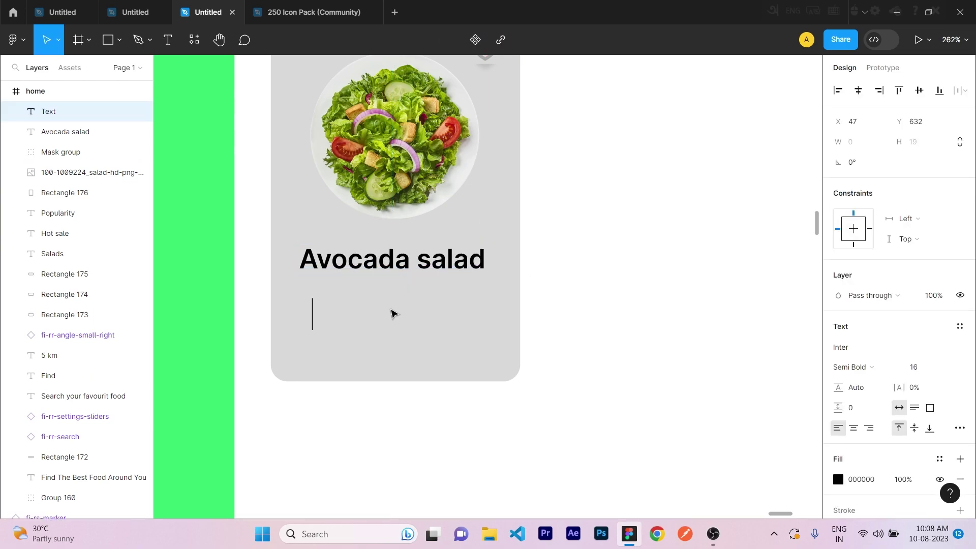
{"action": "left_click", "coordinate": [331, 437]}
{"action": "left_click_drag", "start_coordinate": [356, 314], "coordinate": [342, 310]}
{"action": "left_click", "coordinate": [859, 367]}
{"action": "left_click", "coordinate": [880, 267]}
{"action": "left_click", "coordinate": [676, 370]}
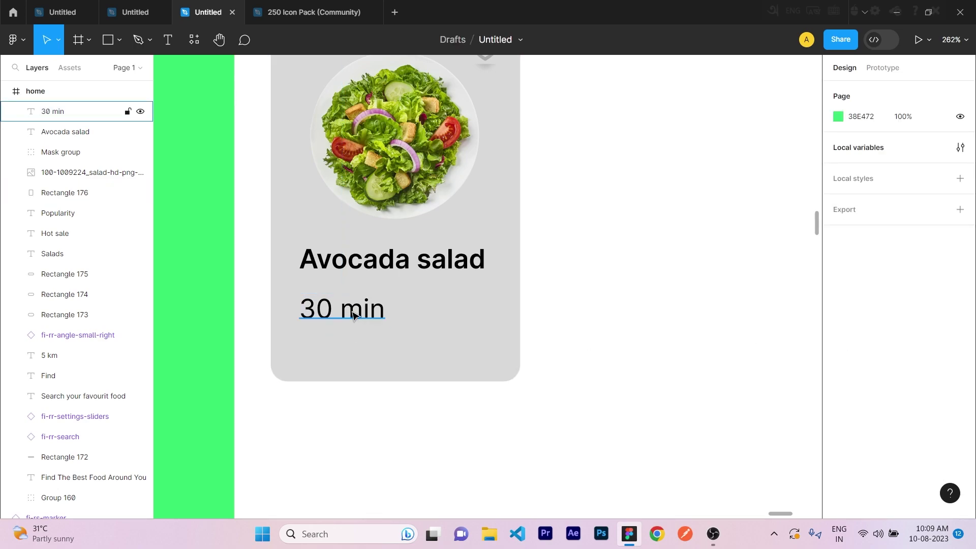
Step: Draw a five-pointed star about 15 × 15 on the card beside the "30 min" text
{"action": "left_click", "coordinate": [89, 40]}
{"action": "left_click", "coordinate": [119, 40]}
{"action": "left_click", "coordinate": [128, 146]}
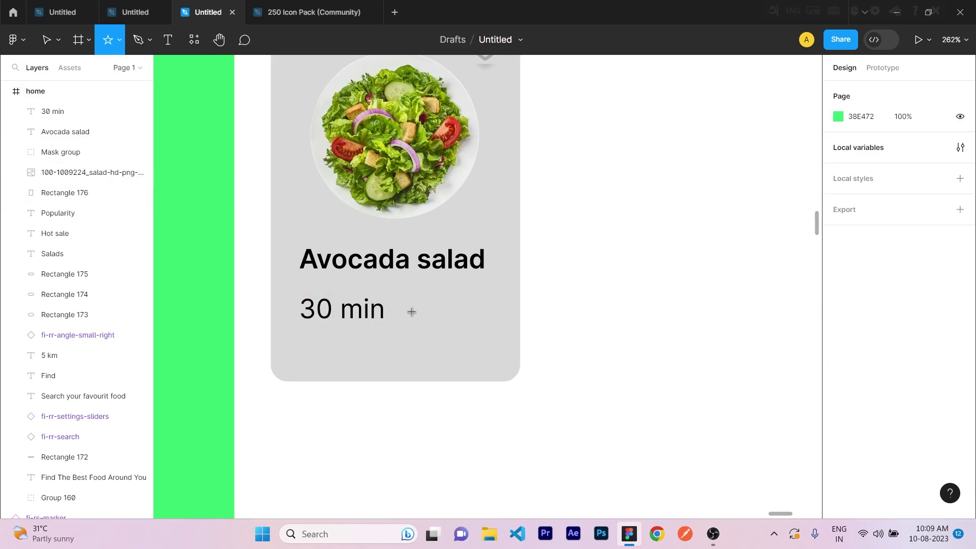
{"action": "mouse_move", "coordinate": [413, 312]}
{"action": "left_mouse_down"}
{"action": "mouse_move", "coordinate": [431, 331]}
{"action": "mouse_move", "coordinate": [426, 316]}
{"action": "mouse_move", "coordinate": [440, 330]}
{"action": "mouse_move", "coordinate": [436, 313]}
{"action": "left_mouse_up"}
Step: Remove the star's fill and give it a yellow F1C40F stroke
{"action": "left_click", "coordinate": [839, 367]}
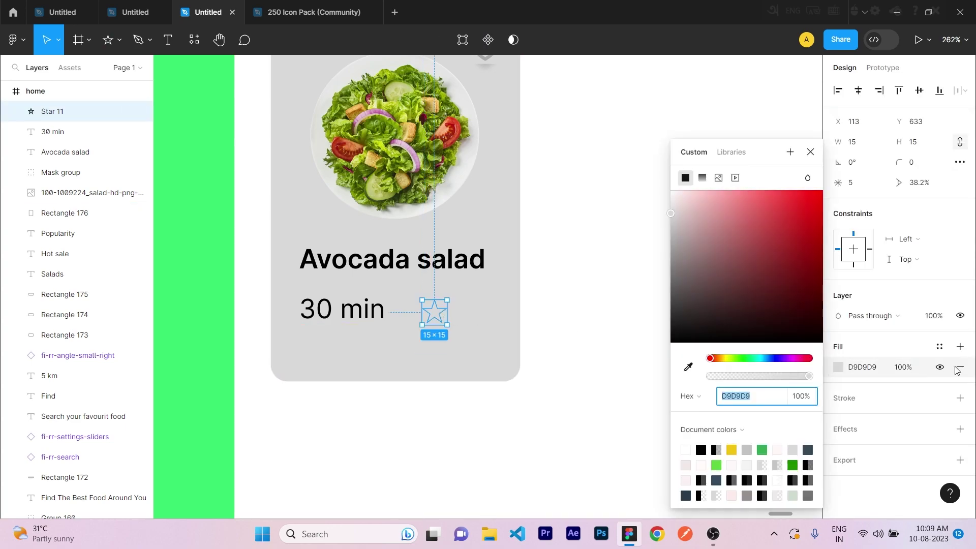
{"action": "left_click", "coordinate": [961, 367]}
{"action": "left_click", "coordinate": [961, 377]}
{"action": "left_click", "coordinate": [838, 398]}
{"action": "left_click", "coordinate": [732, 452]}
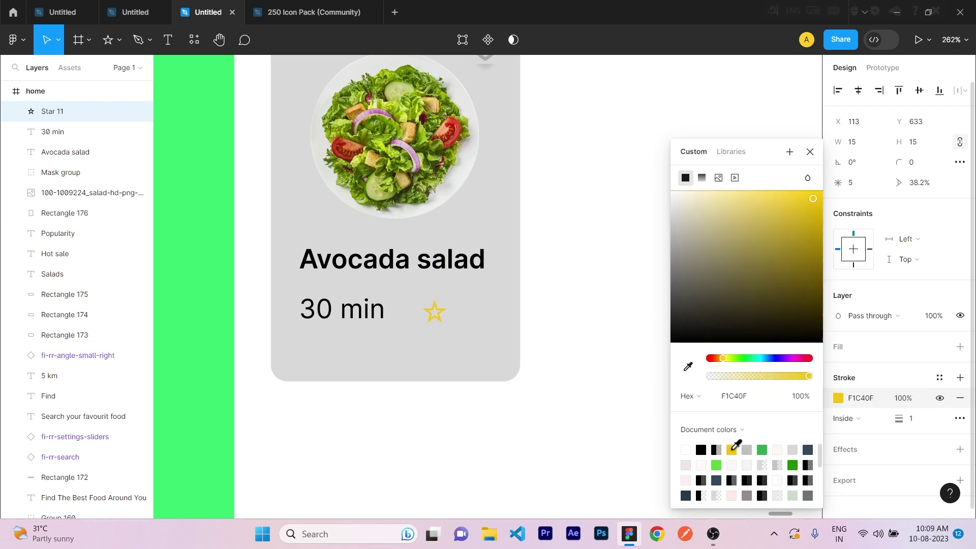
{"action": "left_click", "coordinate": [600, 376]}
Step: Add a "4.5" rating text beside the star on the card
{"action": "left_click", "coordinate": [460, 310]}
{"action": "key", "text": "t"}
{"action": "left_click", "coordinate": [454, 320]}
{"action": "type", "text": "4.5"}
{"action": "left_click", "coordinate": [542, 382]}
{"action": "left_click_drag", "start_coordinate": [470, 321], "coordinate": [466, 316]}
{"action": "key", "text": "Left"}
Step: Nudge the star and the "4.5" rating into place beside "30 min", with the star at X 109
{"action": "left_click", "coordinate": [435, 317]}
{"action": "key", "text": "Left"}
{"action": "key", "text": "Left"}
{"action": "key", "text": "Left"}
{"action": "key", "text": "Left"}
{"action": "key", "text": "Left"}
{"action": "key", "text": "Left"}
{"action": "key", "text": "Left"}
{"action": "left_click_drag", "start_coordinate": [438, 320], "coordinate": [469, 319]}
{"action": "left_click", "coordinate": [422, 312]}
{"action": "key", "text": "Right"}
{"action": "key", "text": "Right"}
{"action": "key", "text": "Right"}
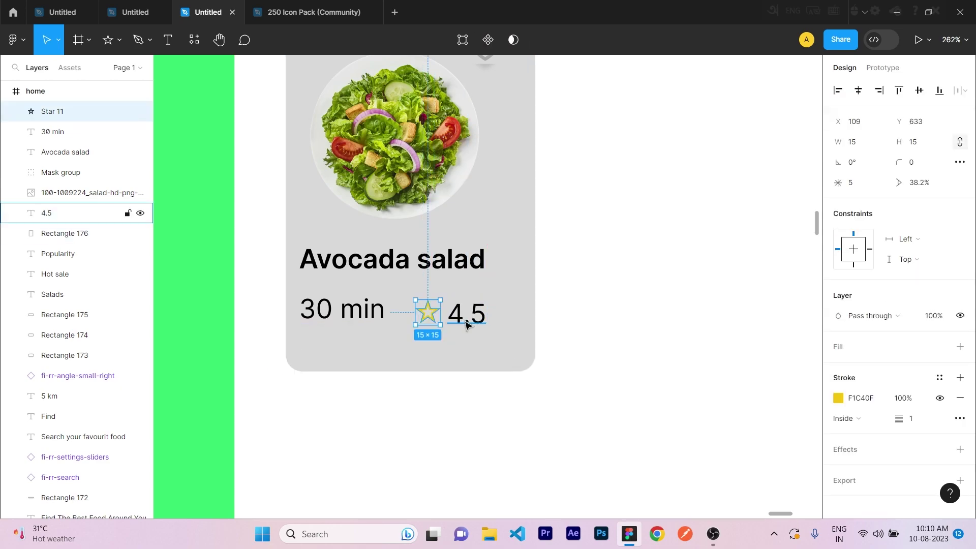
Step: Add the price "$10.00" below "30 min", left-aligned with it, and set it to Semi Bold
{"action": "type", "text": "$"}
{"action": "type", "text": "10.00"}
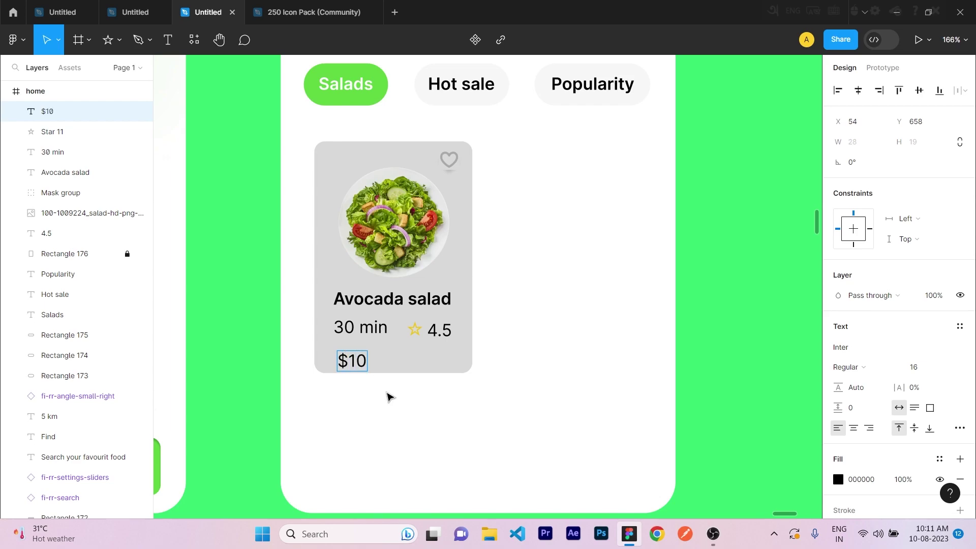
{"action": "left_click", "coordinate": [419, 408]}
{"action": "left_click_drag", "start_coordinate": [366, 365], "coordinate": [361, 359]}
{"action": "left_click", "coordinate": [877, 367]}
{"action": "left_click", "coordinate": [858, 296]}
{"action": "left_click", "coordinate": [609, 367]}
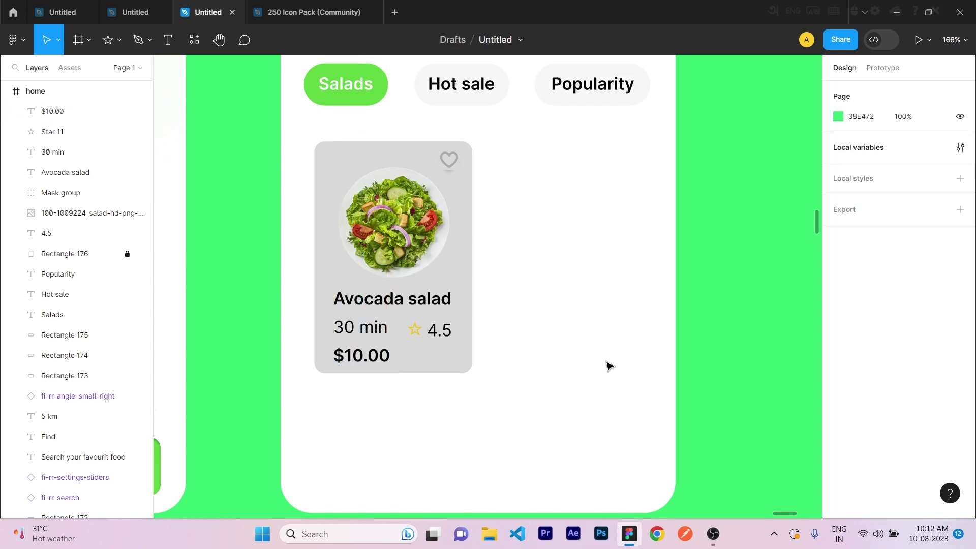
Step: Draw a 24 × 24 square and fit it into the card's lower-right corner at X 158, Y 655
{"action": "left_click", "coordinate": [119, 47]}
{"action": "left_click", "coordinate": [114, 67]}
{"action": "mouse_move", "coordinate": [438, 359]}
{"action": "left_mouse_down"}
{"action": "mouse_move", "coordinate": [462, 364]}
{"action": "mouse_move", "coordinate": [463, 379]}
{"action": "mouse_move", "coordinate": [455, 364]}
{"action": "mouse_move", "coordinate": [466, 361]}
{"action": "left_mouse_up"}
{"action": "left_click", "coordinate": [527, 360]}
{"action": "left_click", "coordinate": [470, 361]}
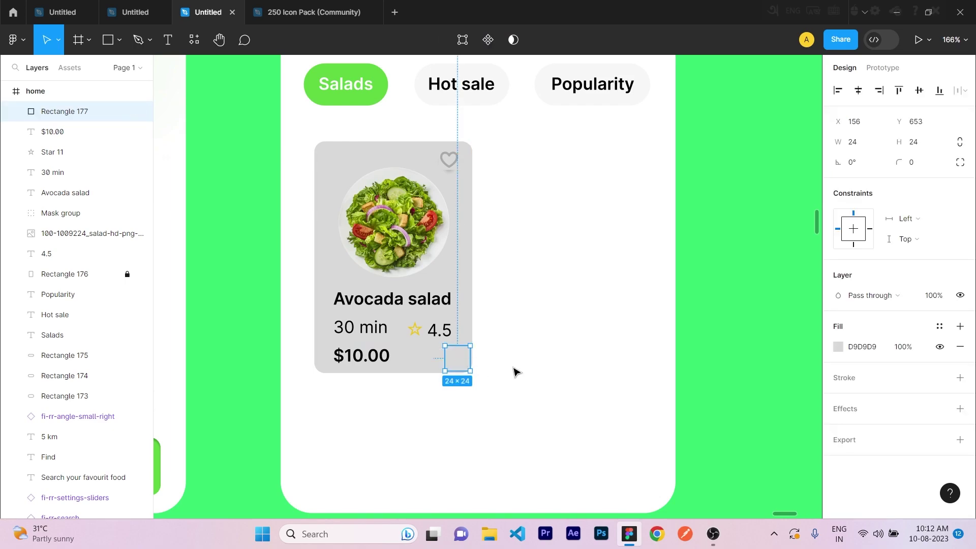
{"action": "scroll", "coordinate": [509, 374], "scroll_direction": "up", "scroll_amount": 5}
{"action": "left_click_drag", "start_coordinate": [386, 349], "coordinate": [392, 355]}
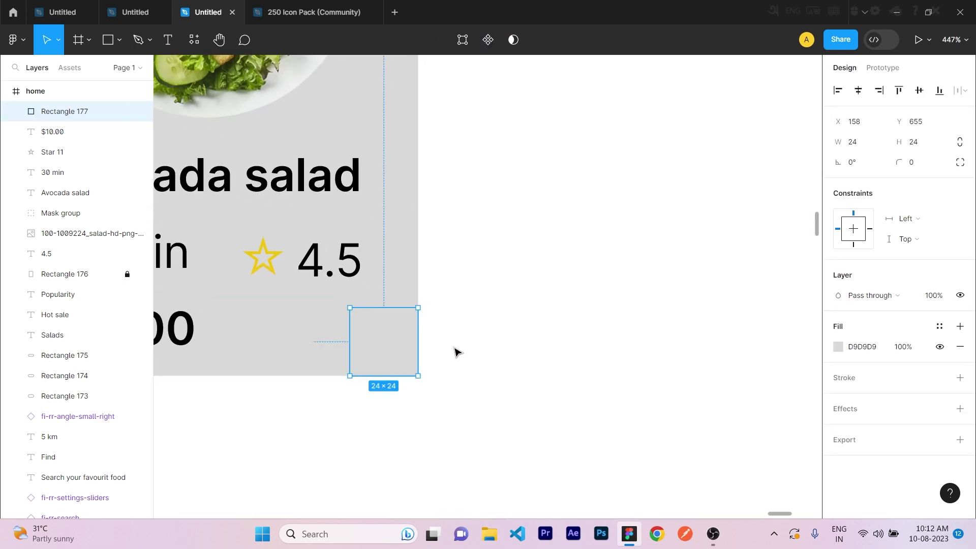
{"action": "left_click", "coordinate": [457, 353]}
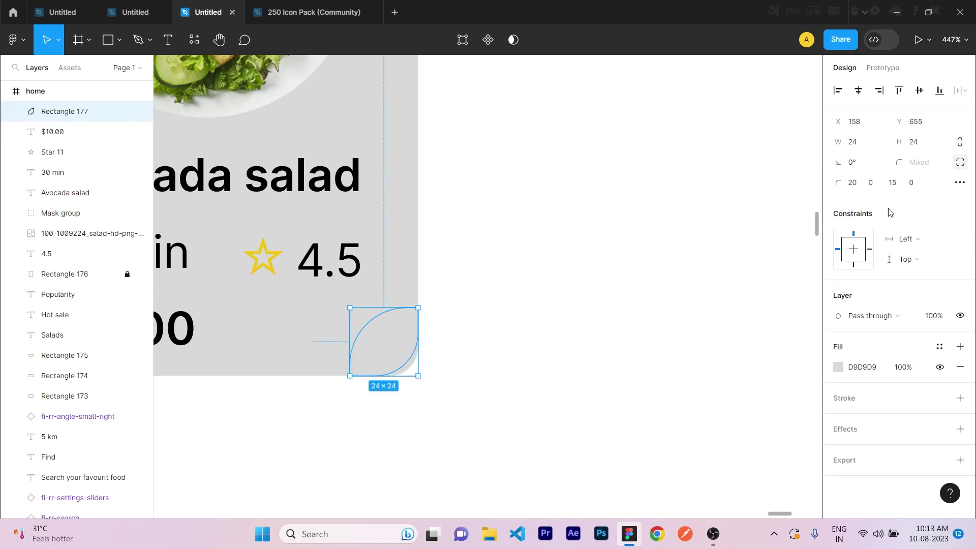
Step: Set the small square's bottom-right corner radius to 10 and its top-left radius to 15
{"action": "left_click", "coordinate": [893, 183]}
{"action": "type", "text": "10"}
{"action": "key", "text": "Return"}
{"action": "left_click", "coordinate": [852, 182]}
{"action": "type", "text": "15"}
{"action": "left_click", "coordinate": [721, 216]}
Step: Fill the small corner shape with the bright green document colour
{"action": "left_click", "coordinate": [384, 342]}
{"action": "left_click", "coordinate": [839, 367]}
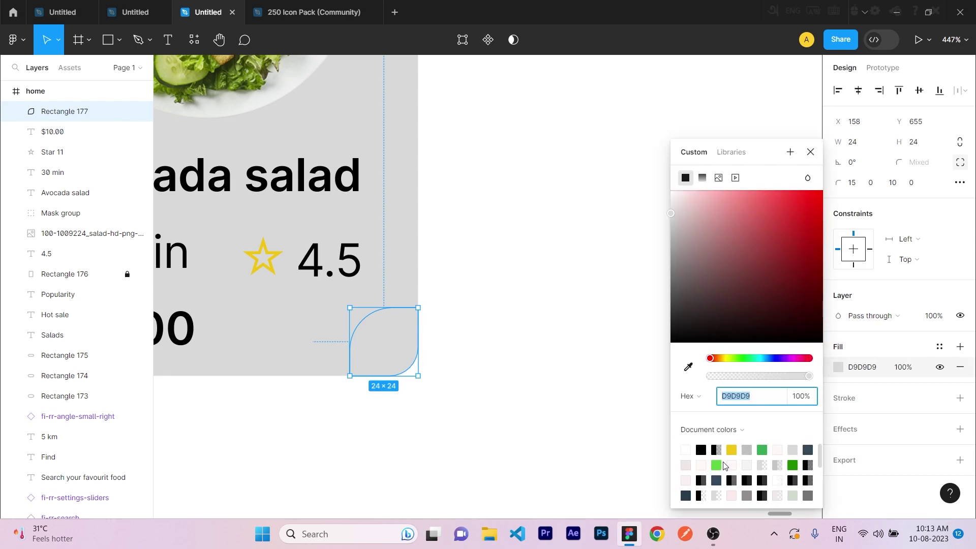
{"action": "left_click", "coordinate": [721, 462]}
{"action": "left_click", "coordinate": [423, 369]}
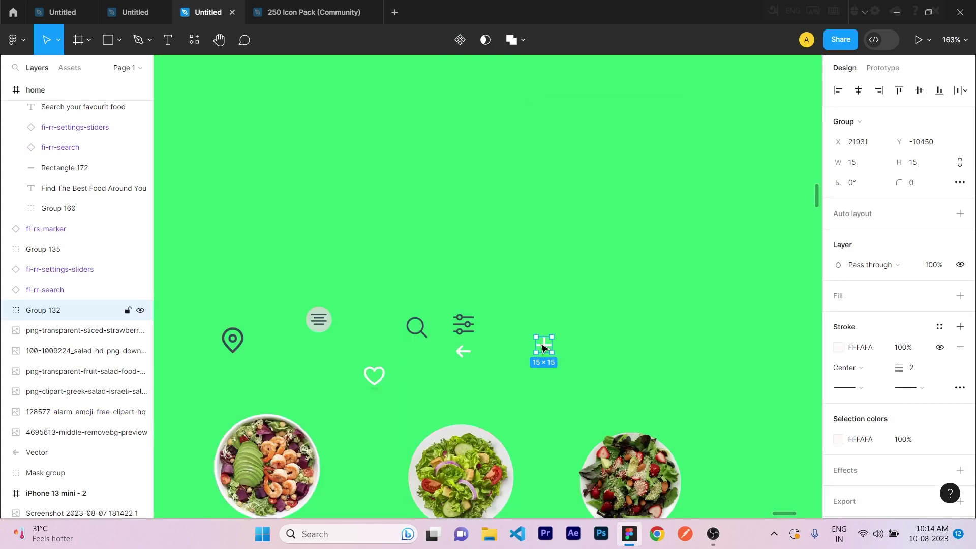
Step: Copy the white plus icon from the canvas above the frame and centre it on the green corner shape
{"action": "right_click", "coordinate": [532, 349]}
{"action": "left_click", "coordinate": [569, 116]}
{"action": "scroll", "coordinate": [554, 236], "scroll_direction": "down", "scroll_amount": 18}
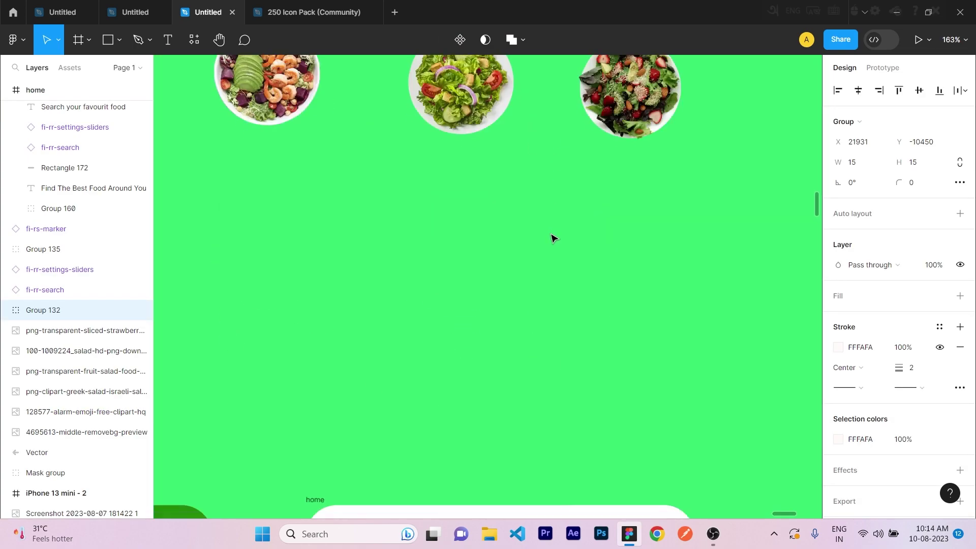
{"action": "scroll", "coordinate": [487, 250], "scroll_direction": "up", "scroll_amount": 8}
{"action": "scroll", "coordinate": [489, 248], "scroll_direction": "down", "scroll_amount": 5}
{"action": "scroll", "coordinate": [489, 248], "scroll_direction": "up", "scroll_amount": 3}
{"action": "right_click", "coordinate": [467, 194]}
{"action": "left_click", "coordinate": [477, 157]}
{"action": "left_click", "coordinate": [577, 231]}
{"action": "left_click_drag", "start_coordinate": [502, 221], "coordinate": [491, 210]}
{"action": "left_click", "coordinate": [585, 218]}
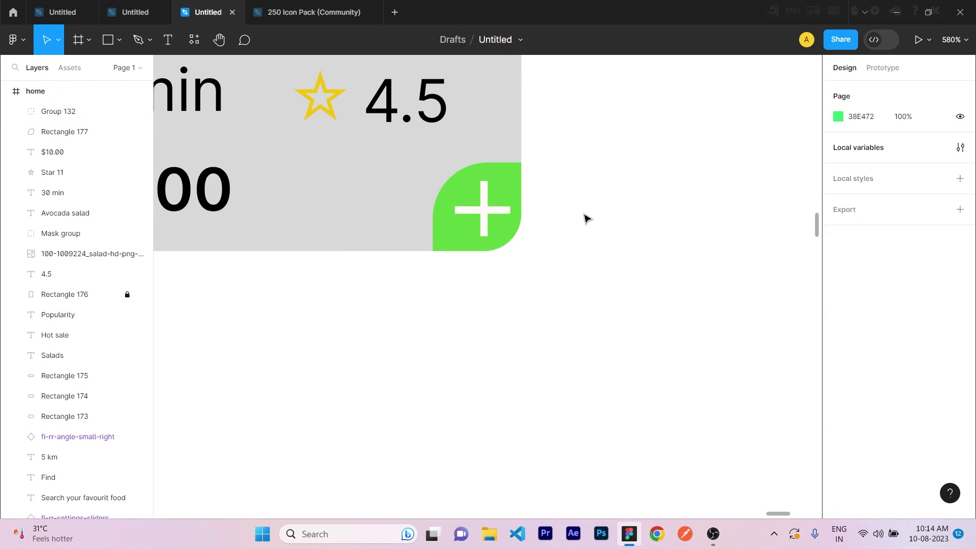
Step: Give the card's background rectangle a lighter fill
{"action": "scroll", "coordinate": [574, 229], "scroll_direction": "down", "scroll_amount": 8}
{"action": "left_click", "coordinate": [65, 294]}
{"action": "left_click", "coordinate": [838, 347]}
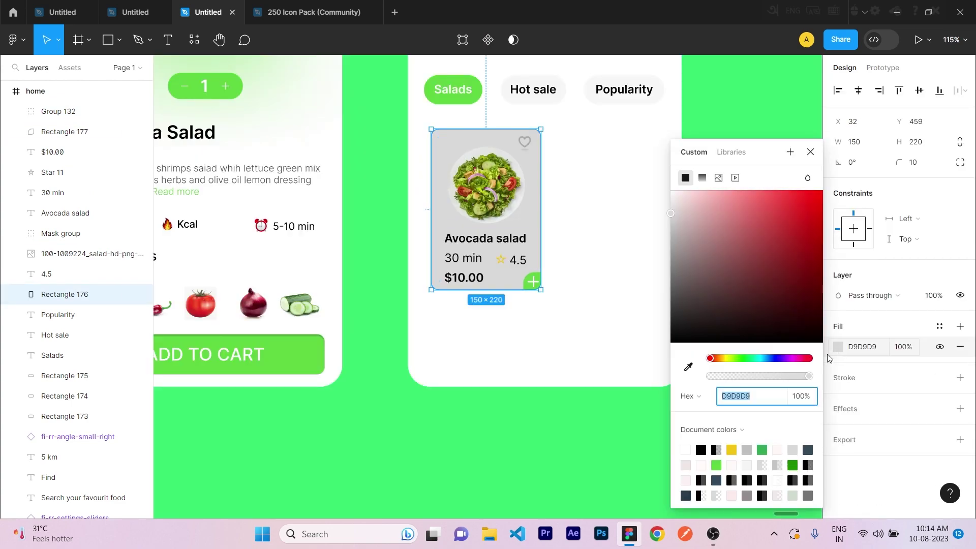
{"action": "key", "text": "Escape"}
{"action": "key", "text": "Escape"}
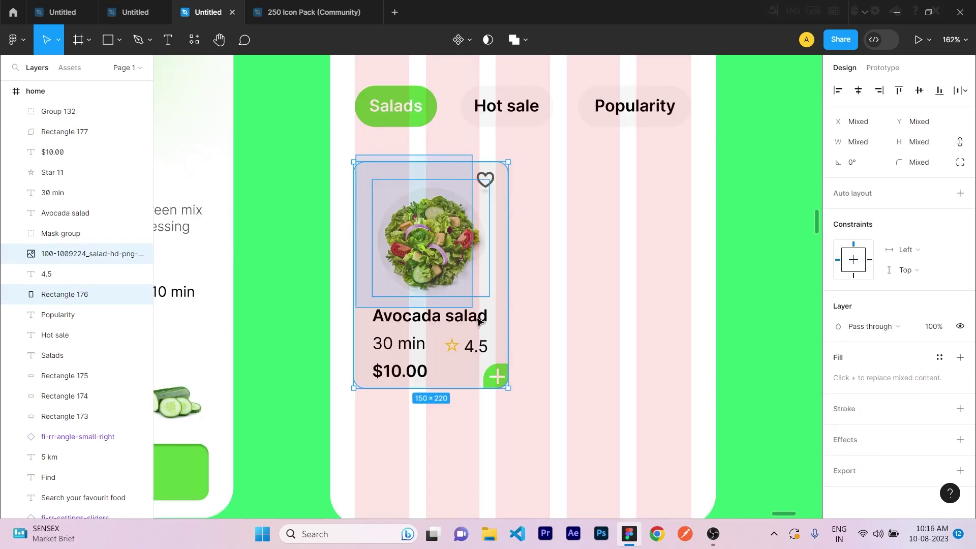
Step: Duplicate the complete Avocada salad card to the right, level with the original
{"action": "key", "text": "ctrl+a"}
{"action": "left_click_drag", "start_coordinate": [433, 261], "coordinate": [616, 261]}
{"action": "key", "text": "Escape"}
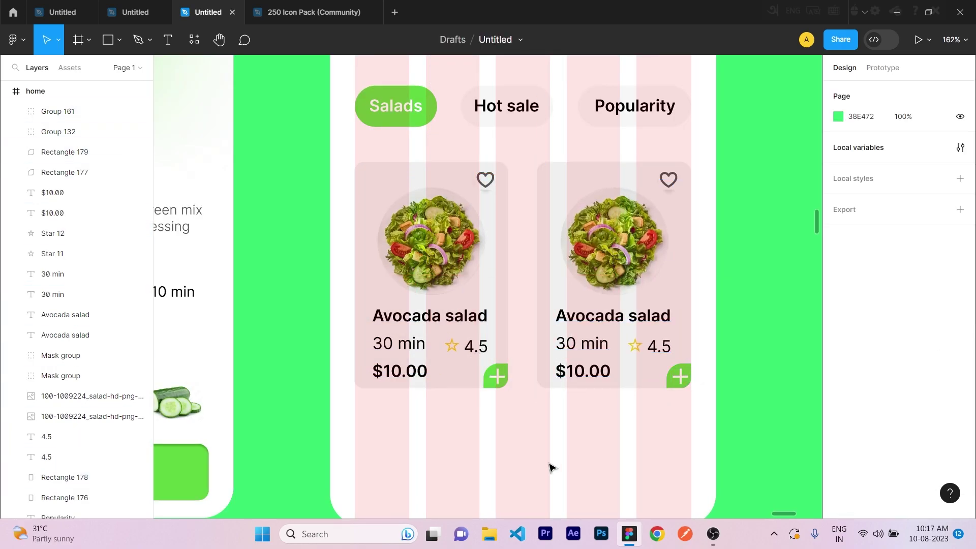
Step: Duplicate the row of two salad cards directly below to form a second row
{"action": "left_click_drag", "start_coordinate": [355, 153], "coordinate": [697, 414]}
{"action": "scroll", "coordinate": [697, 414], "scroll_direction": "down", "scroll_amount": 5}
{"action": "left_click_drag", "start_coordinate": [529, 189], "coordinate": [531, 439]}
{"action": "left_click", "coordinate": [758, 398]}
{"action": "scroll", "coordinate": [439, 212], "scroll_direction": "down", "scroll_amount": 5}
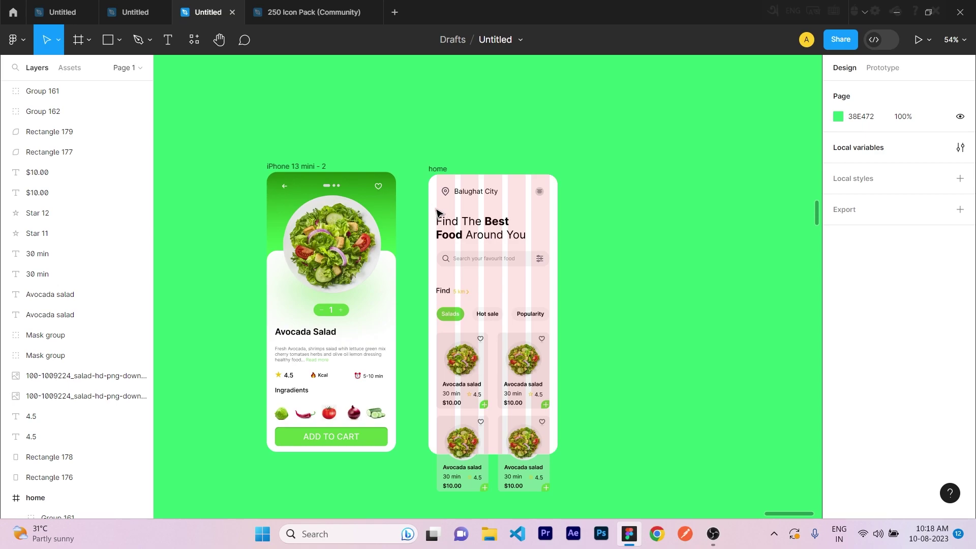
Step: Shift the home screen's heading, search bar, pills and cards upward together
{"action": "left_click_drag", "start_coordinate": [437, 212], "coordinate": [562, 453]}
{"action": "scroll", "coordinate": [573, 462], "scroll_direction": "down", "scroll_amount": 3}
{"action": "scroll", "coordinate": [630, 389], "scroll_direction": "up", "scroll_amount": 3}
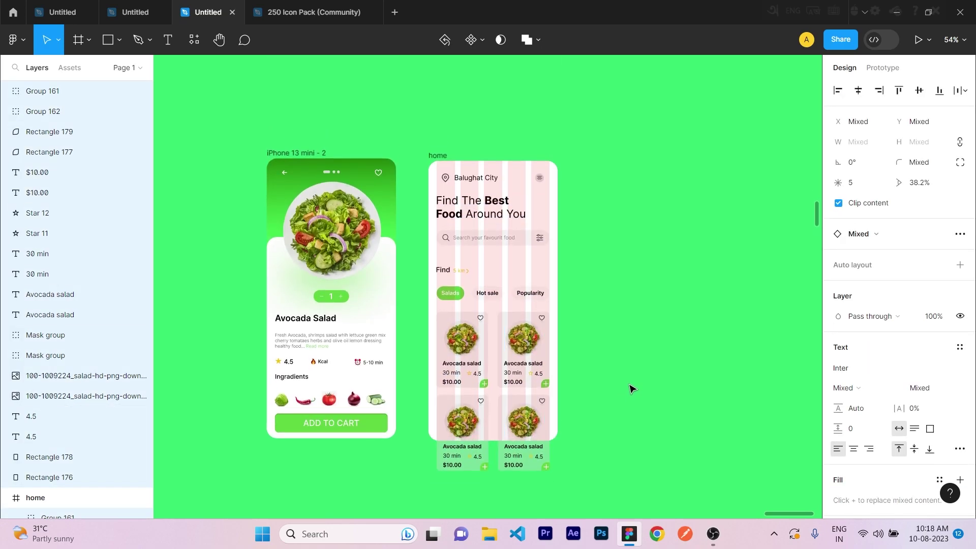
{"action": "key", "text": "shift+Down"}
{"action": "left_click", "coordinate": [606, 389]}
Step: Hide the five-column layout grid of the home frame
{"action": "left_click", "coordinate": [437, 155]}
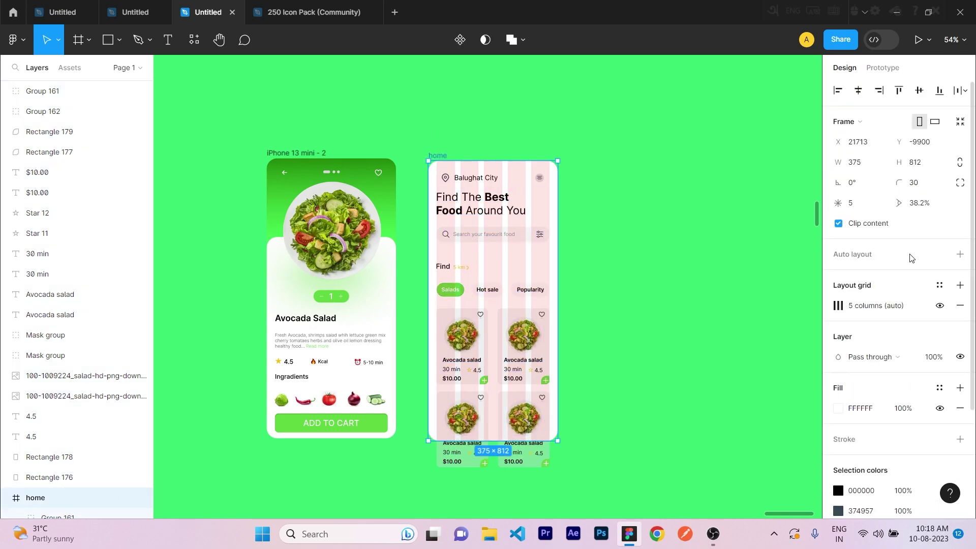
{"action": "left_click", "coordinate": [940, 306]}
{"action": "left_click", "coordinate": [669, 310]}
Step: Add a new iPhone 13 mini frame on an empty part of the canvas and rename it "cart"
{"action": "scroll", "coordinate": [661, 309], "scroll_direction": "down", "scroll_amount": 3}
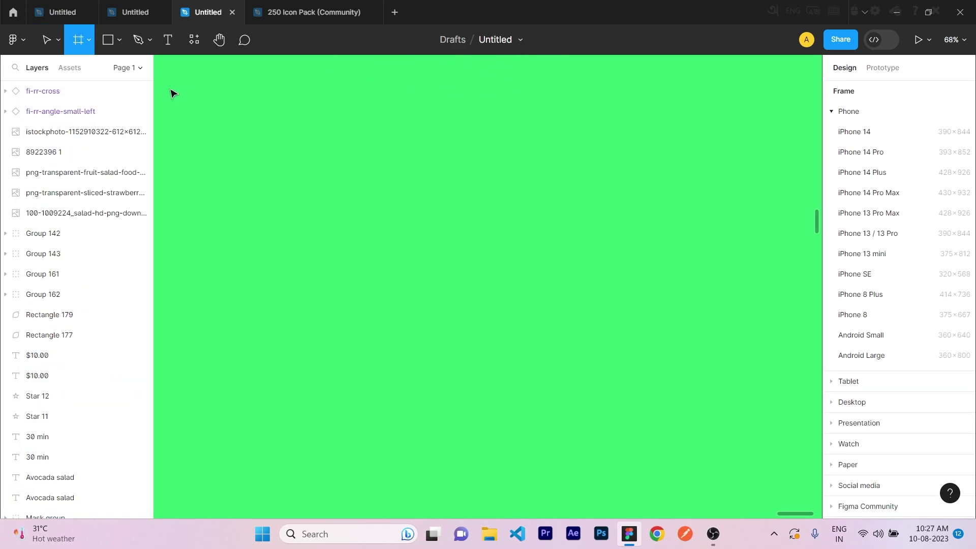
{"action": "left_click", "coordinate": [837, 255]}
{"action": "left_click", "coordinate": [703, 277]}
{"action": "left_click_drag", "start_coordinate": [471, 219], "coordinate": [454, 230]}
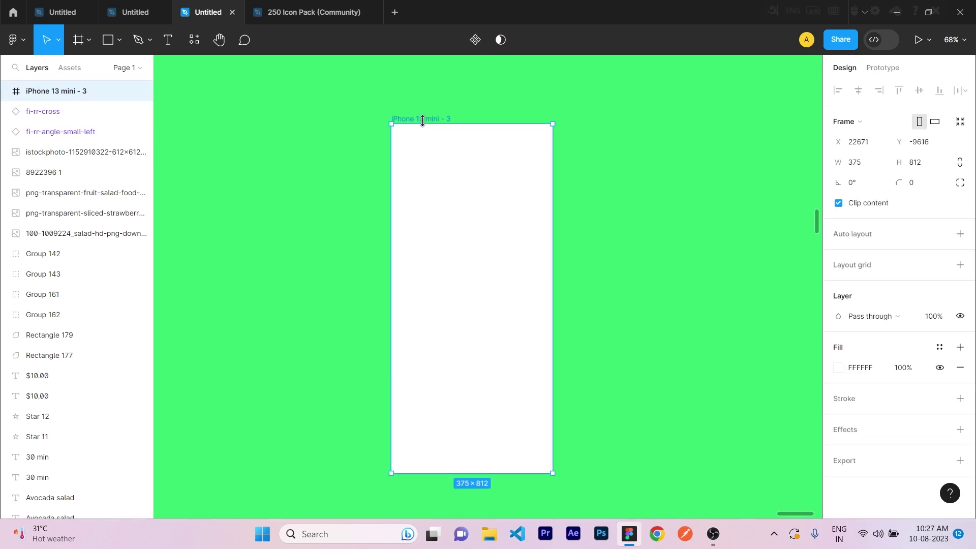
{"action": "type", "text": "cart"}
{"action": "left_click", "coordinate": [734, 336]}
Step: Round the cart frame's corners to 30 and fill it with a dark green
{"action": "left_click", "coordinate": [483, 293]}
{"action": "left_click", "coordinate": [496, 305]}
{"action": "scroll", "coordinate": [472, 311], "scroll_direction": "up", "scroll_amount": 1}
{"action": "left_click", "coordinate": [838, 368]}
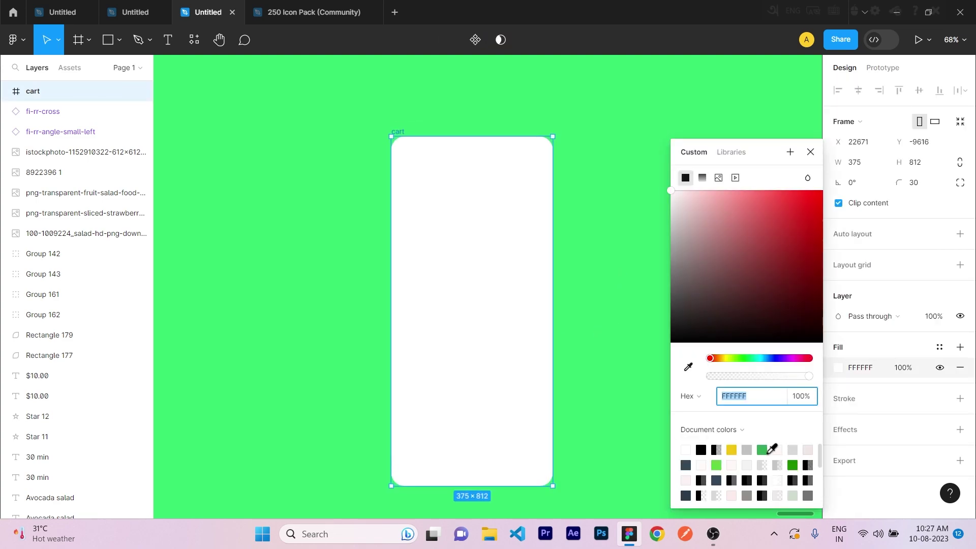
{"action": "left_click", "coordinate": [762, 451]}
{"action": "left_click_drag", "start_coordinate": [774, 245], "coordinate": [817, 267]}
{"action": "left_click", "coordinate": [602, 310]}
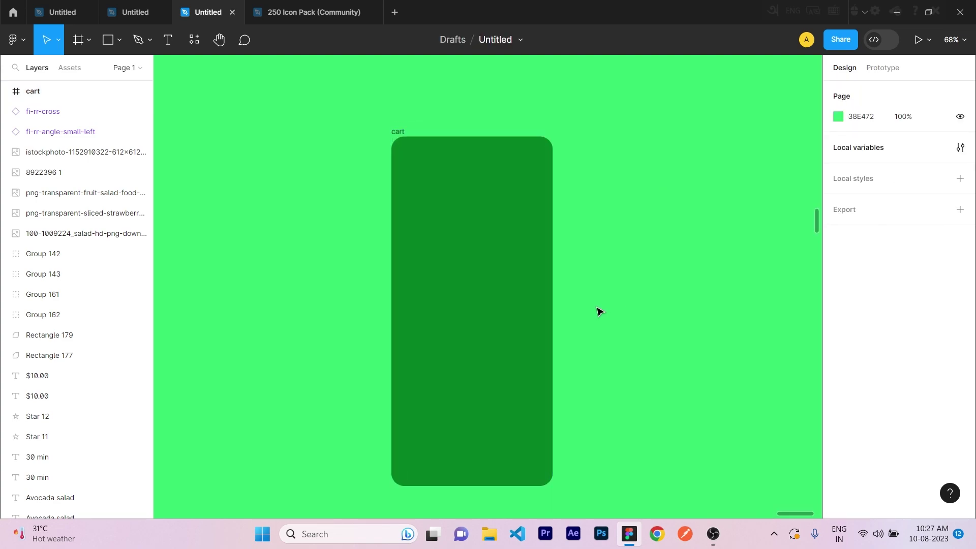
Step: Draw a 375 × 698 rectangle across the cart frame from Y 114 down to its bottom edge
{"action": "scroll", "coordinate": [456, 234], "scroll_direction": "up", "scroll_amount": 1}
{"action": "key", "text": "r"}
{"action": "mouse_move", "coordinate": [385, 207]}
{"action": "left_mouse_down"}
{"action": "mouse_move", "coordinate": [556, 361]}
{"action": "mouse_move", "coordinate": [561, 510]}
{"action": "mouse_move", "coordinate": [560, 487]}
{"action": "left_mouse_up"}
{"action": "left_click", "coordinate": [638, 435]}
Step: Set the cart rectangle's top-left and top-right corner radii to 30
{"action": "left_click", "coordinate": [449, 206]}
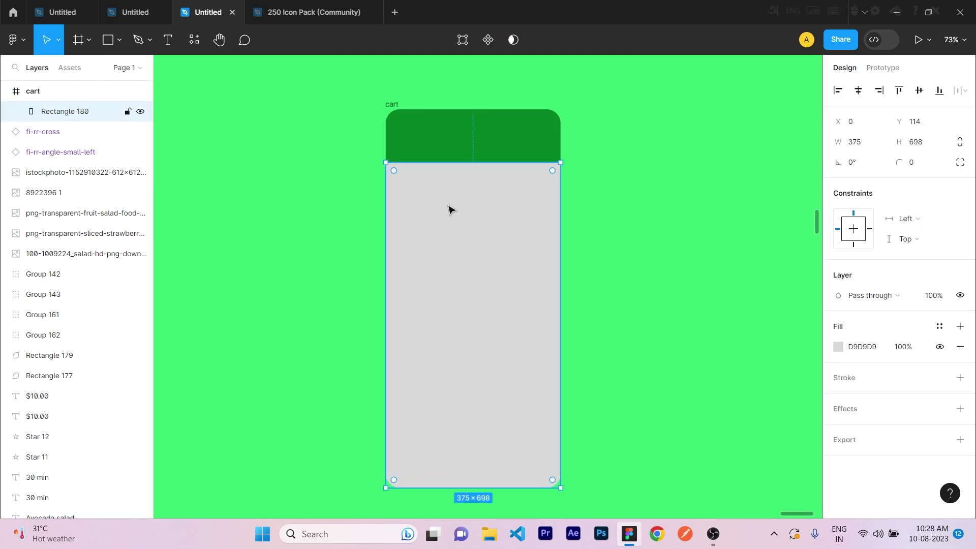
{"action": "left_click", "coordinate": [961, 162]}
{"action": "left_click", "coordinate": [853, 182]}
{"action": "type", "text": "30"}
{"action": "key", "text": "Return"}
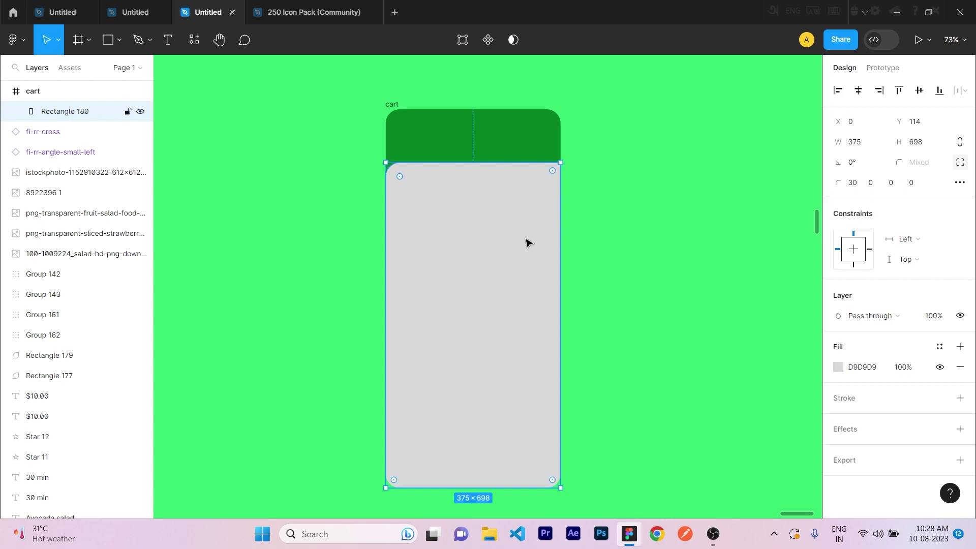
{"action": "type", "text": "3"}
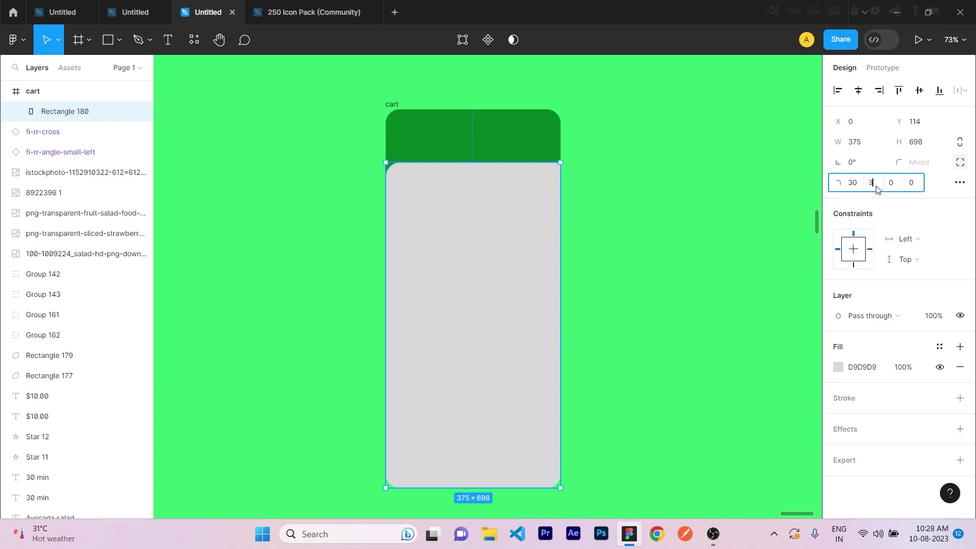
{"action": "left_click", "coordinate": [680, 294]}
Step: Fill the cart screen's large rounded rectangle with pale pink FFEDED
{"action": "left_click", "coordinate": [410, 248]}
{"action": "left_click", "coordinate": [839, 367]}
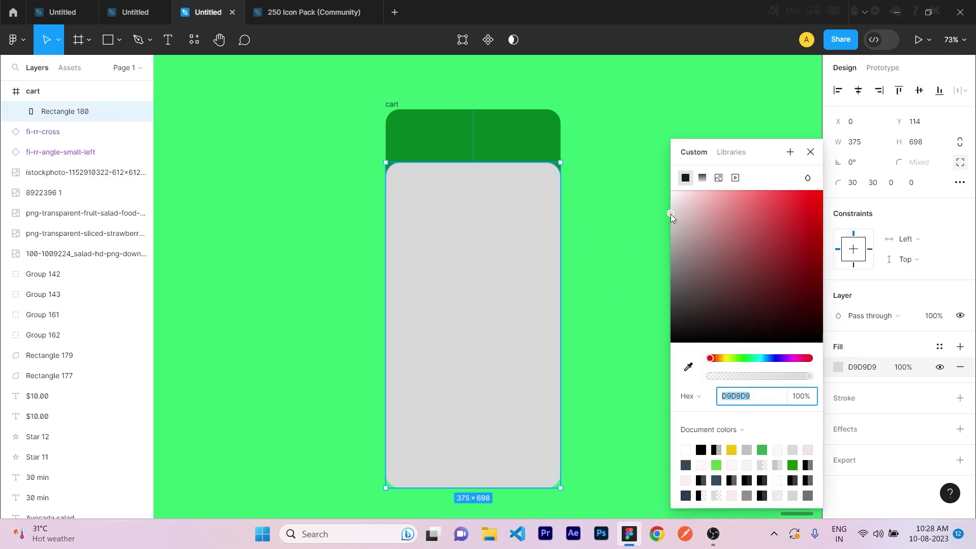
{"action": "left_click", "coordinate": [674, 213]}
{"action": "left_click", "coordinate": [579, 270]}
Step: Copy the vegetable pattern image into the cart frame and align it with the frame's top-left corner at X 0, Y 0
{"action": "scroll", "coordinate": [405, 360], "scroll_direction": "up", "scroll_amount": 3}
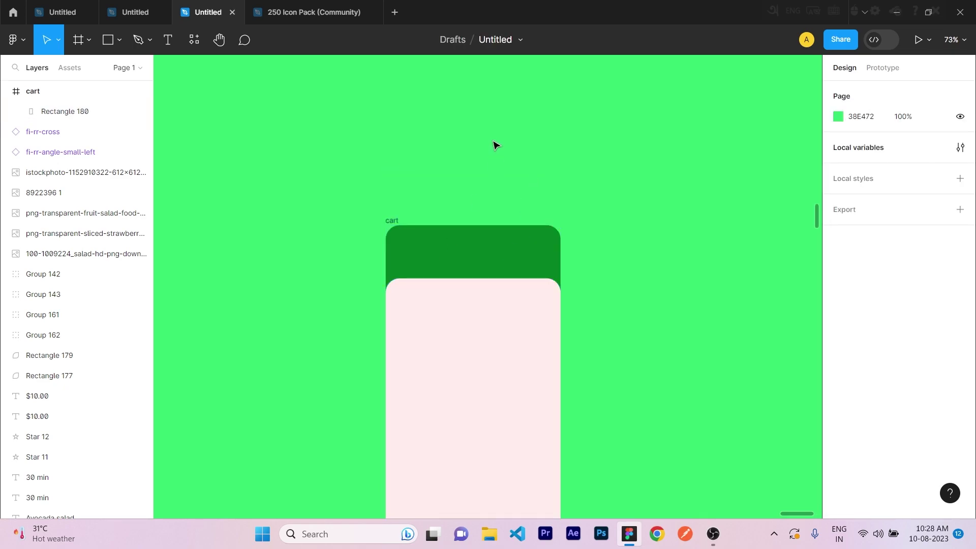
{"action": "scroll", "coordinate": [359, 176], "scroll_direction": "up", "scroll_amount": 5}
{"action": "left_click", "coordinate": [359, 177]}
{"action": "key", "text": "ctrl+c"}
{"action": "scroll", "coordinate": [551, 240], "scroll_direction": "down", "scroll_amount": 6}
{"action": "right_click", "coordinate": [428, 211]}
{"action": "left_click", "coordinate": [468, 127]}
{"action": "left_click_drag", "start_coordinate": [511, 250], "coordinate": [468, 223]}
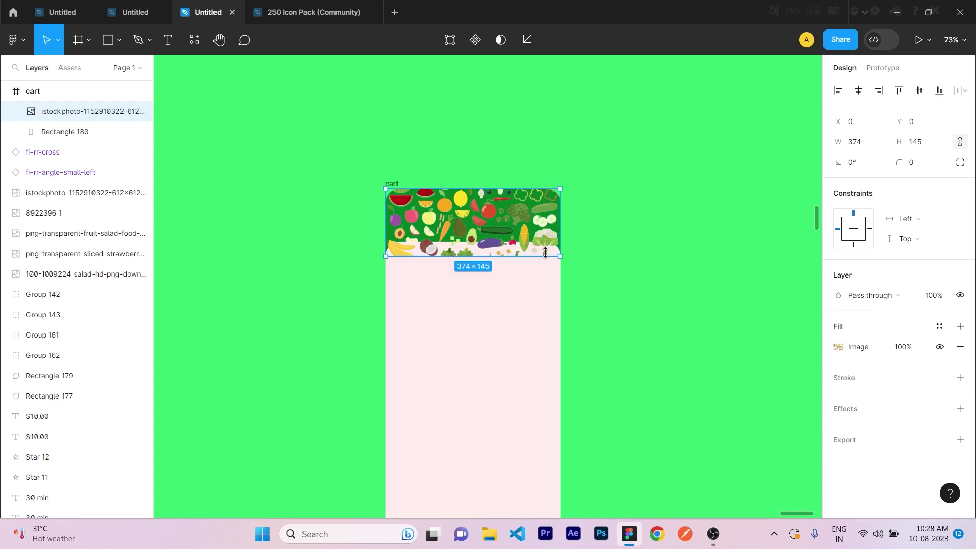
Step: Move the pink rectangle above the vegetable image in the cart frame's layer order
{"action": "left_click", "coordinate": [518, 363]}
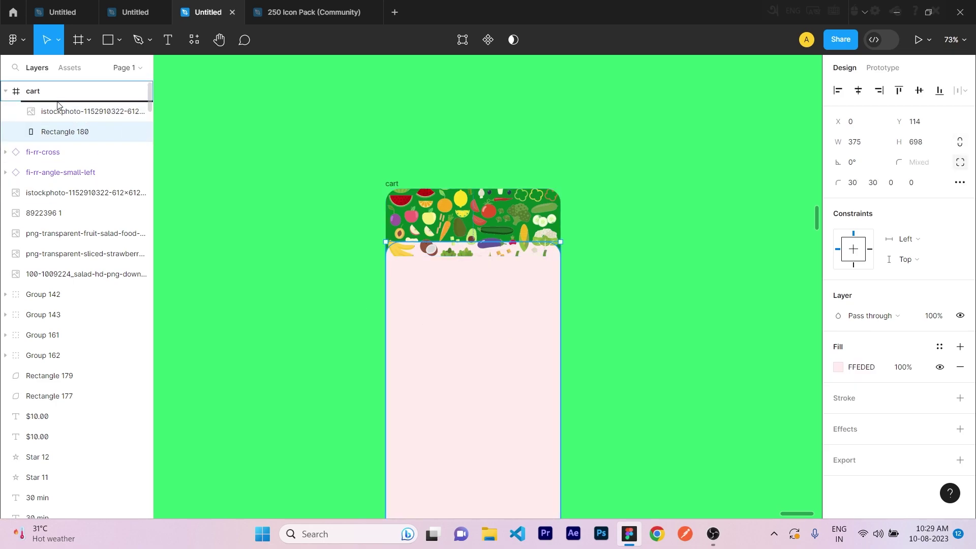
{"action": "left_click_drag", "start_coordinate": [57, 106], "coordinate": [57, 106]}
{"action": "left_click", "coordinate": [220, 211]}
Step: Set the cart header image's fill opacity to 60% and change its fill blend mode so it blends with the green
{"action": "left_click", "coordinate": [86, 132]}
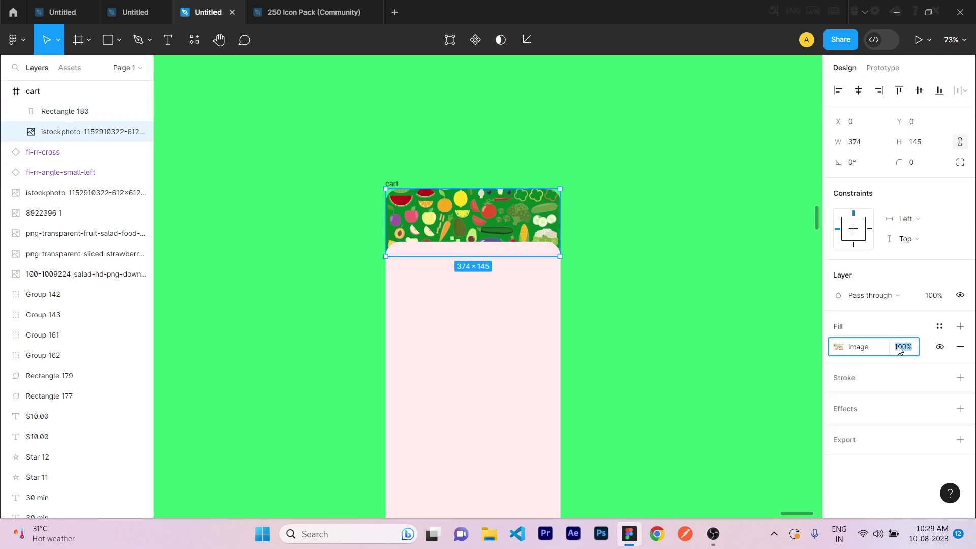
{"action": "left_click", "coordinate": [585, 347]}
{"action": "left_click", "coordinate": [513, 221]}
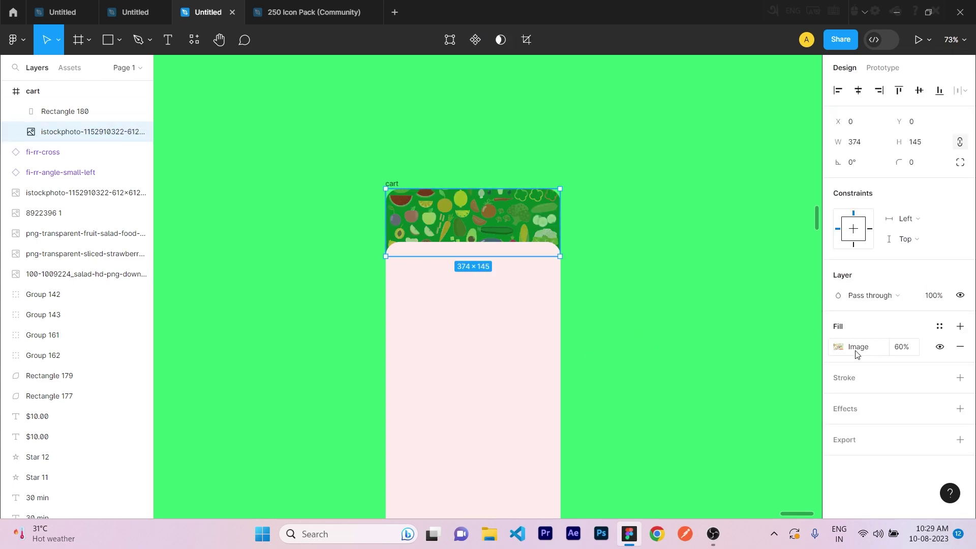
{"action": "left_click", "coordinate": [839, 347]}
{"action": "left_click", "coordinate": [807, 215]}
{"action": "left_click", "coordinate": [831, 355]}
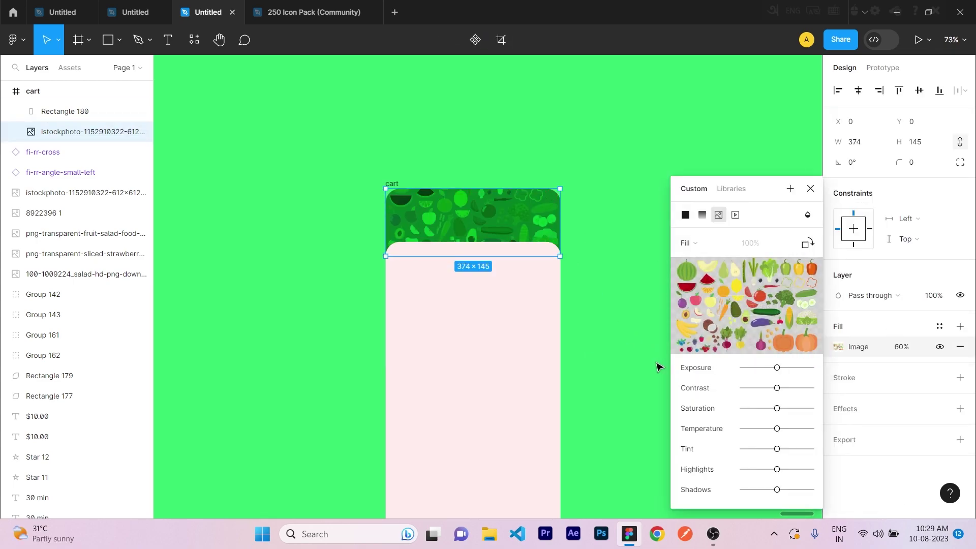
{"action": "left_click", "coordinate": [602, 193]}
{"action": "left_click", "coordinate": [513, 226]}
{"action": "left_click", "coordinate": [613, 255]}
{"action": "scroll", "coordinate": [511, 308], "scroll_direction": "down", "scroll_amount": 1}
{"action": "scroll", "coordinate": [488, 323], "scroll_direction": "up", "scroll_amount": 1}
{"action": "left_click", "coordinate": [523, 220]}
{"action": "left_click", "coordinate": [580, 229]}
Step: Change the cart frame's fill to the darker green 006D1D
{"action": "left_click", "coordinate": [392, 184]}
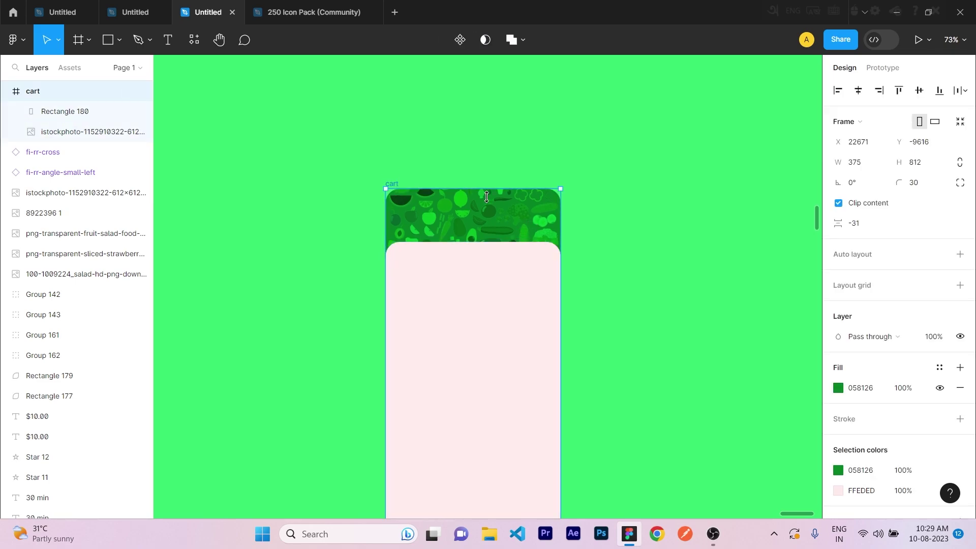
{"action": "left_click", "coordinate": [838, 388]}
{"action": "left_click", "coordinate": [814, 268]}
{"action": "mouse_move", "coordinate": [815, 273]}
{"action": "left_mouse_down"}
{"action": "mouse_move", "coordinate": [813, 294]}
{"action": "mouse_move", "coordinate": [824, 278]}
{"action": "left_mouse_up"}
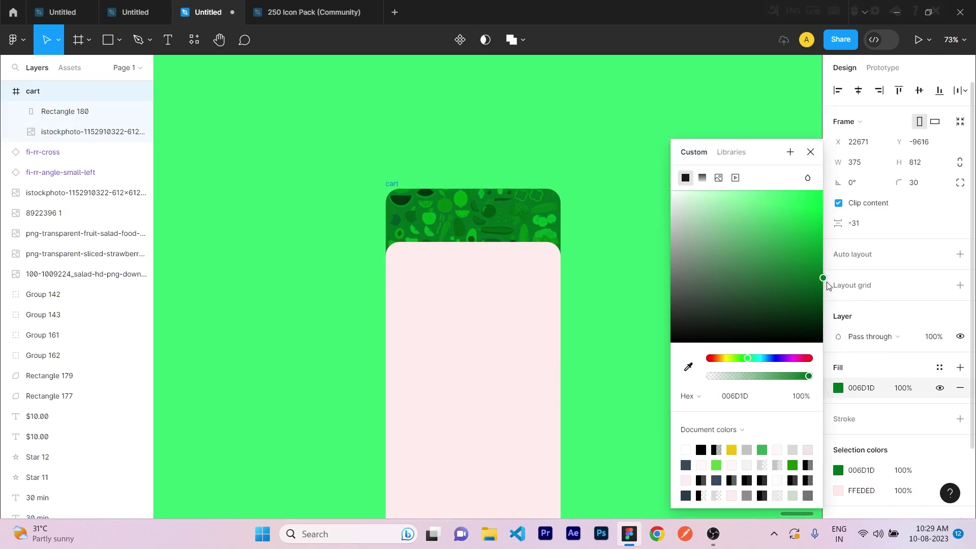
{"action": "left_click", "coordinate": [636, 299]}
Step: Add a five-column layout grid with a gutter of 16 to the cart frame
{"action": "scroll", "coordinate": [636, 299], "scroll_direction": "down", "scroll_amount": 1}
{"action": "scroll", "coordinate": [637, 299], "scroll_direction": "up", "scroll_amount": 1}
{"action": "key", "text": "ctrl+z"}
{"action": "left_click", "coordinate": [960, 285]}
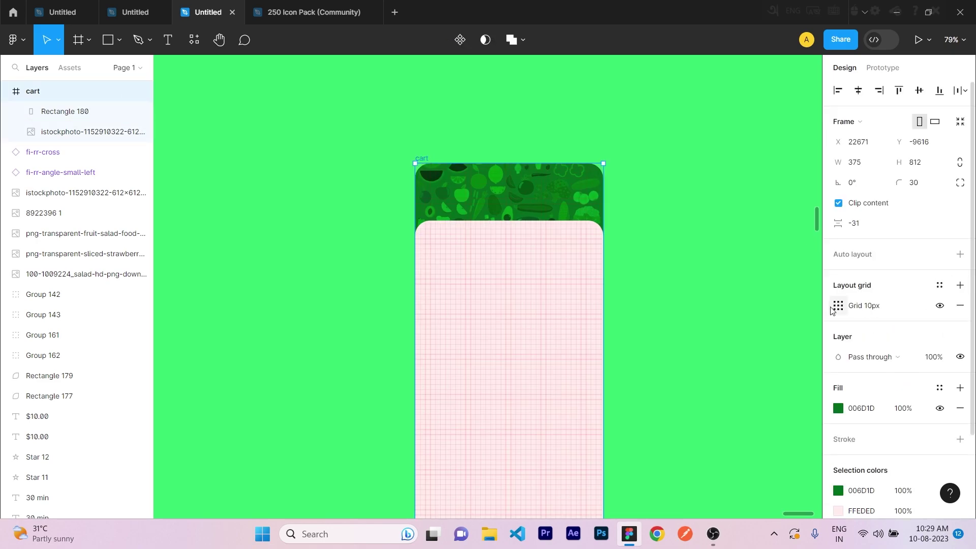
{"action": "left_click", "coordinate": [838, 305]}
{"action": "left_click", "coordinate": [699, 308]}
{"action": "left_click", "coordinate": [704, 323]}
{"action": "left_click", "coordinate": [714, 450]}
{"action": "type", "text": "16"}
{"action": "left_click", "coordinate": [784, 402]}
Step: Copy the white back-arrow icon from the canvas assets into the left end of the cart header
{"action": "scroll", "coordinate": [636, 285], "scroll_direction": "up", "scroll_amount": 5}
{"action": "left_click", "coordinate": [244, 224]}
{"action": "right_click", "coordinate": [242, 224]}
{"action": "left_click", "coordinate": [269, 96]}
{"action": "scroll", "coordinate": [567, 427], "scroll_direction": "down", "scroll_amount": 4}
{"action": "right_click", "coordinate": [428, 250]}
{"action": "left_click", "coordinate": [484, 158]}
{"action": "left_click_drag", "start_coordinate": [491, 167], "coordinate": [438, 261]}
{"action": "left_click", "coordinate": [734, 258]}
{"action": "left_click", "coordinate": [436, 265]}
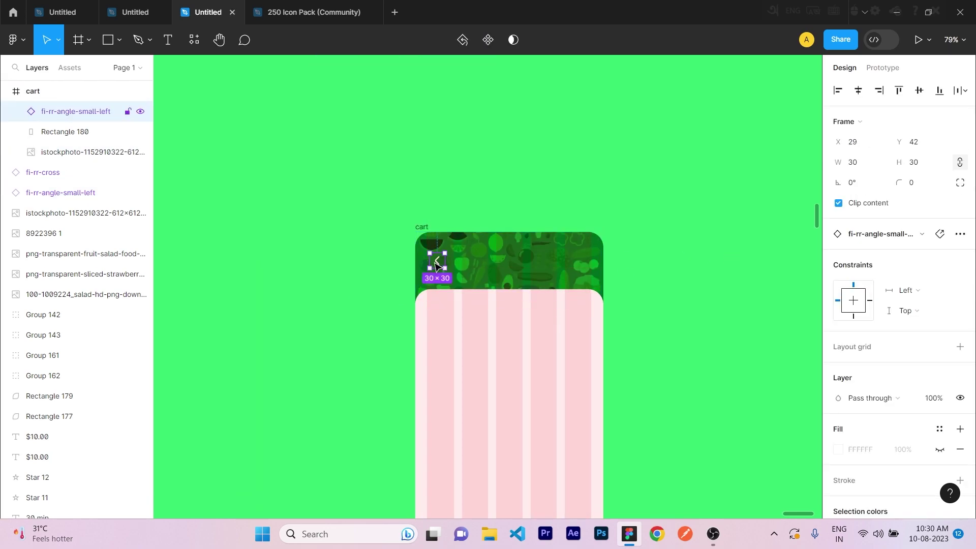
Step: Copy the white 20 × 20 cross icon from the canvas assets into the right end of the cart header
{"action": "scroll", "coordinate": [356, 255], "scroll_direction": "up", "scroll_amount": 8}
{"action": "left_click", "coordinate": [236, 319]}
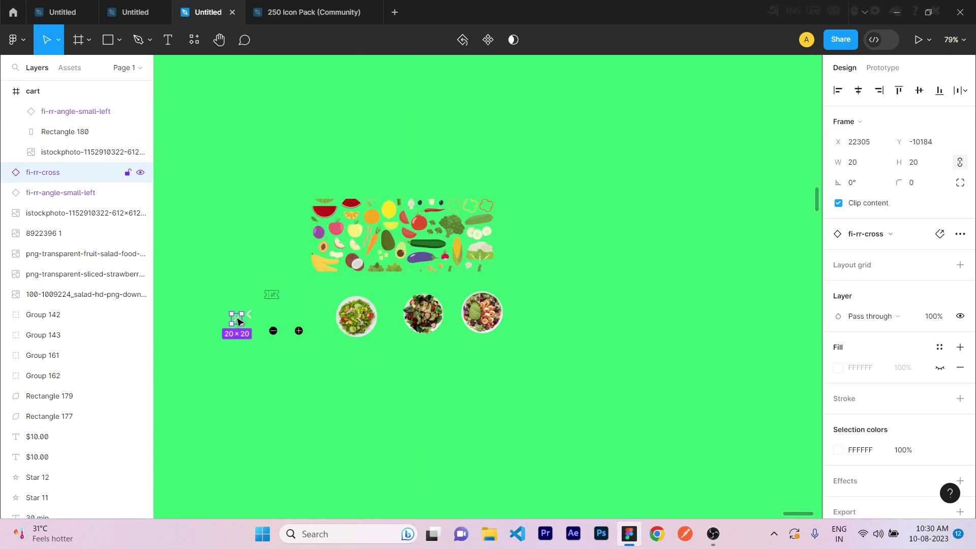
{"action": "key", "text": "ctrl+c"}
{"action": "scroll", "coordinate": [567, 373], "scroll_direction": "down", "scroll_amount": 8}
{"action": "right_click", "coordinate": [571, 328]}
{"action": "left_click", "coordinate": [600, 155]}
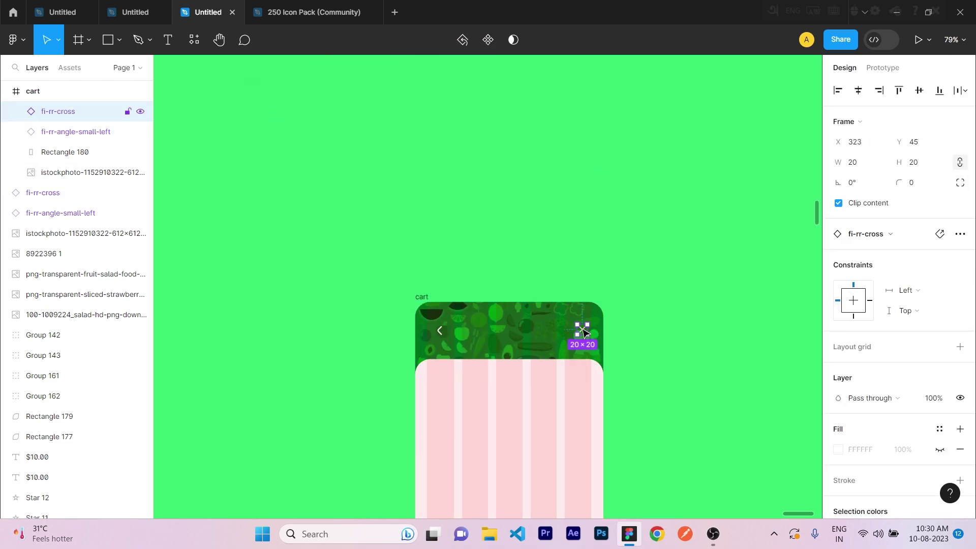
{"action": "left_click", "coordinate": [685, 352]}
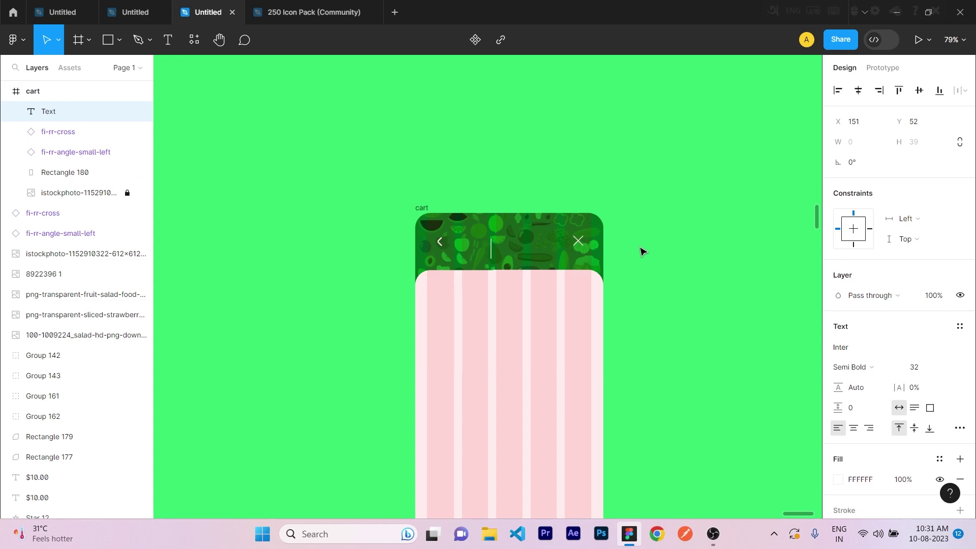
Step: Add the white title "cart" in Inter Semi Bold 32, centered between the two header icons
{"action": "left_click", "coordinate": [689, 315]}
{"action": "left_click", "coordinate": [689, 315]}
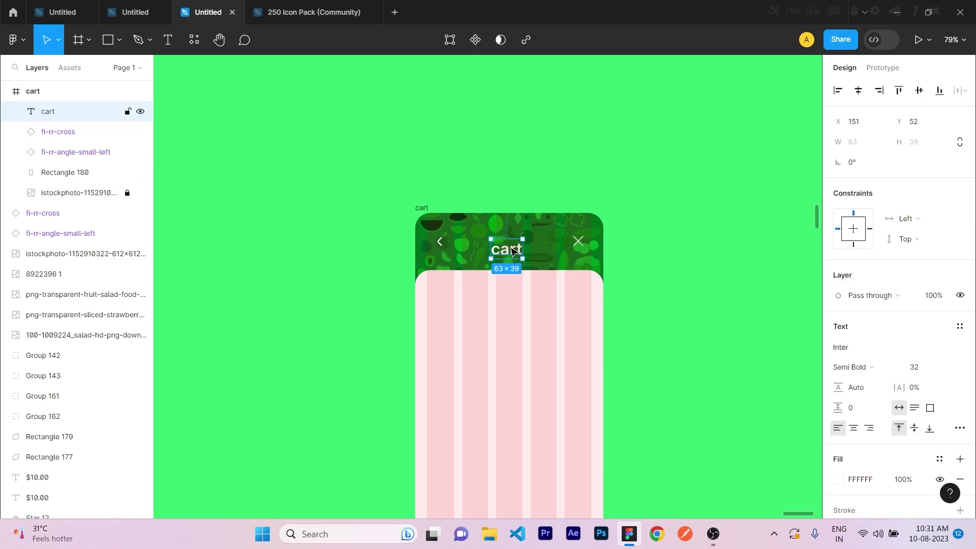
{"action": "left_click_drag", "start_coordinate": [513, 249], "coordinate": [516, 242]}
{"action": "left_click", "coordinate": [780, 204]}
Step: Draw a rounded item-card rectangle across the grid columns near the top of the pink panel and hide the layout grid
{"action": "scroll", "coordinate": [643, 266], "scroll_direction": "down", "scroll_amount": 2}
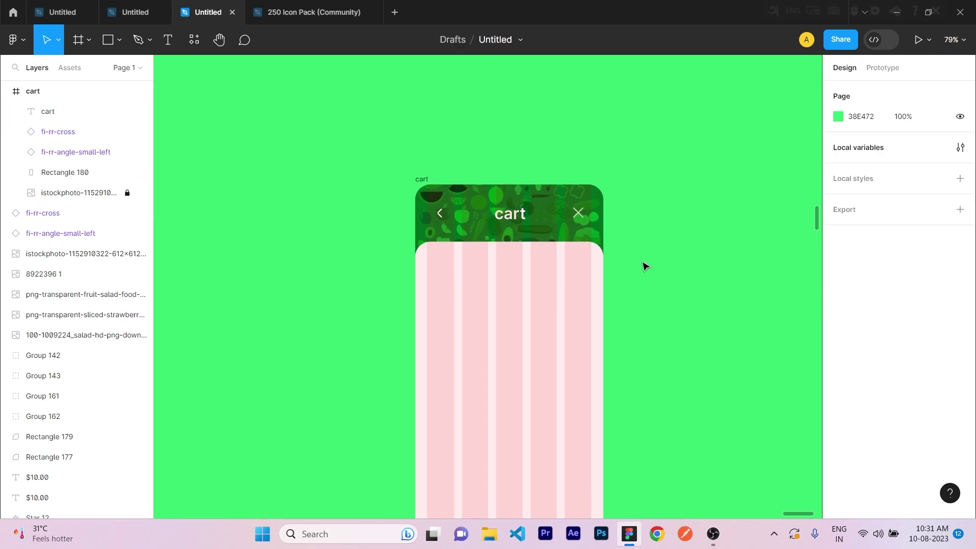
{"action": "key", "text": "r"}
{"action": "mouse_move", "coordinate": [434, 248]}
{"action": "left_mouse_down"}
{"action": "mouse_move", "coordinate": [576, 297]}
{"action": "mouse_move", "coordinate": [591, 317]}
{"action": "left_mouse_up"}
{"action": "left_click_drag", "start_coordinate": [430, 282], "coordinate": [427, 282]}
{"action": "left_click_drag", "start_coordinate": [506, 316], "coordinate": [517, 295]}
{"action": "key", "text": "Return"}
{"action": "left_click", "coordinate": [694, 349]}
{"action": "left_click", "coordinate": [429, 183]}
{"action": "left_click", "coordinate": [715, 315]}
Step: Copy the green salad bowl image from the canvas assets onto the left end of the item card
{"action": "scroll", "coordinate": [508, 254], "scroll_direction": "up", "scroll_amount": 5}
{"action": "left_click", "coordinate": [371, 187]}
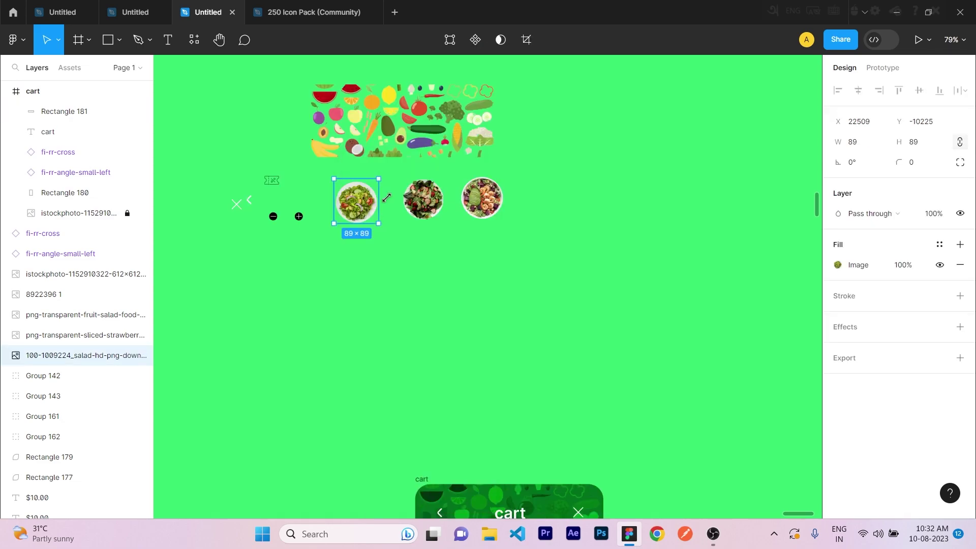
{"action": "key", "text": "ctrl+c"}
{"action": "left_click", "coordinate": [432, 249]}
{"action": "scroll", "coordinate": [482, 287], "scroll_direction": "down", "scroll_amount": 5}
{"action": "right_click", "coordinate": [440, 288]}
{"action": "left_click", "coordinate": [495, 160]}
{"action": "left_click_drag", "start_coordinate": [456, 315], "coordinate": [450, 299]}
Step: Add the text "Avocada Salad" in Inter Medium 16 to the item card, beside the bowl at X 138, Y 206
{"action": "left_click", "coordinate": [468, 337]}
{"action": "type", "text": "Avocada Sa"}
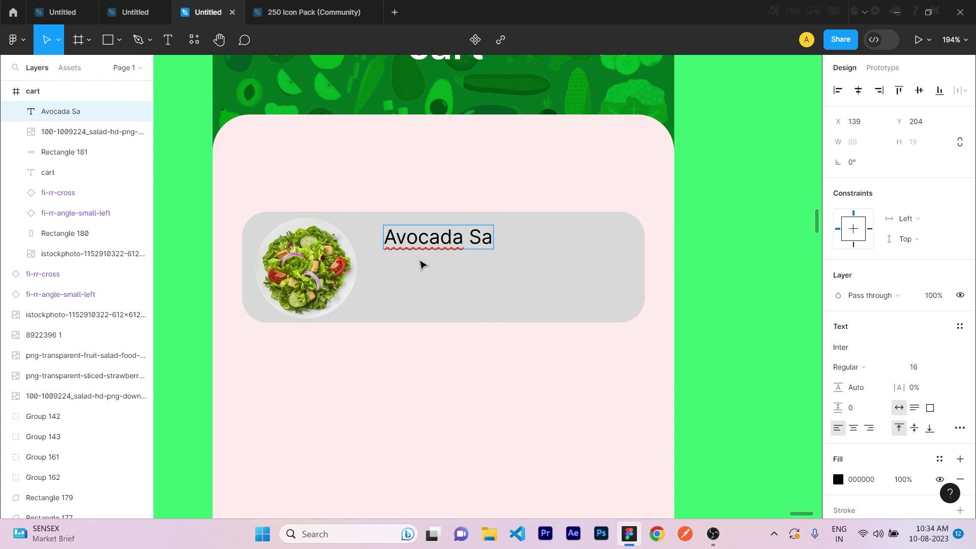
{"action": "left_click", "coordinate": [848, 367]}
{"action": "key", "text": "Escape"}
{"action": "key", "text": "Escape"}
{"action": "left_click", "coordinate": [864, 367]}
{"action": "left_click", "coordinate": [892, 263]}
{"action": "key", "text": "Escape"}
{"action": "left_click_drag", "start_coordinate": [451, 238], "coordinate": [451, 237]}
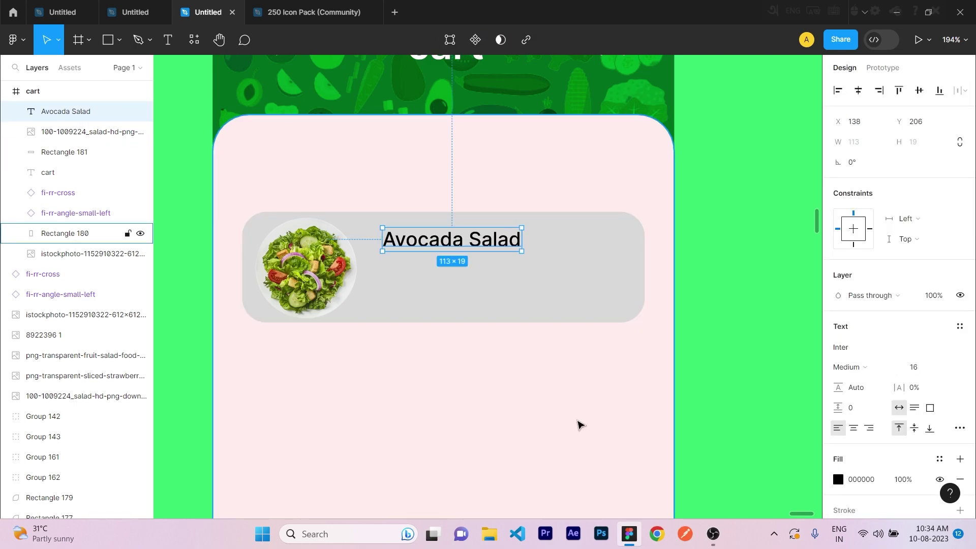
{"action": "left_click", "coordinate": [581, 423]}
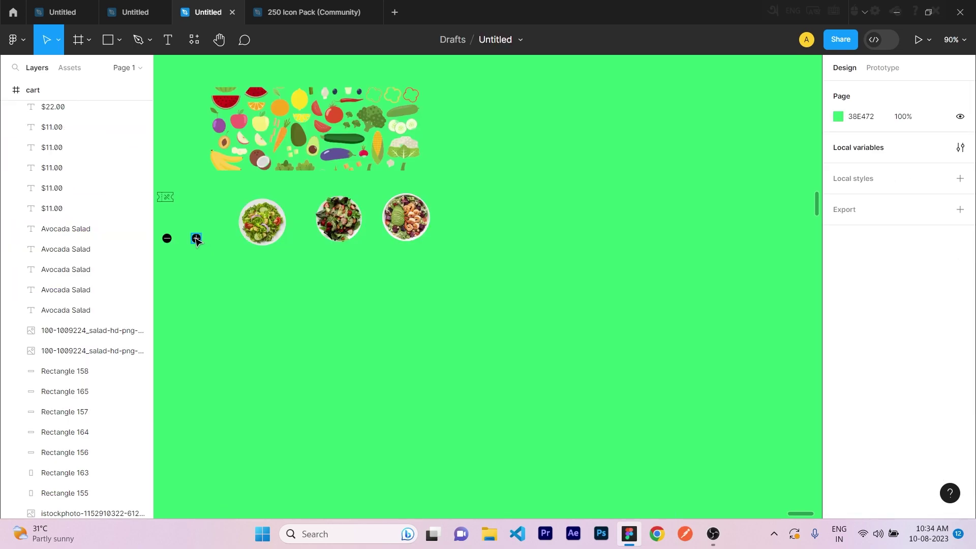
Step: Copy the black minus and plus icons into the item card, level with the salad name at Y 209
{"action": "left_click", "coordinate": [196, 239]}
{"action": "left_click", "coordinate": [167, 238], "text": "shift"}
{"action": "right_click", "coordinate": [170, 239]}
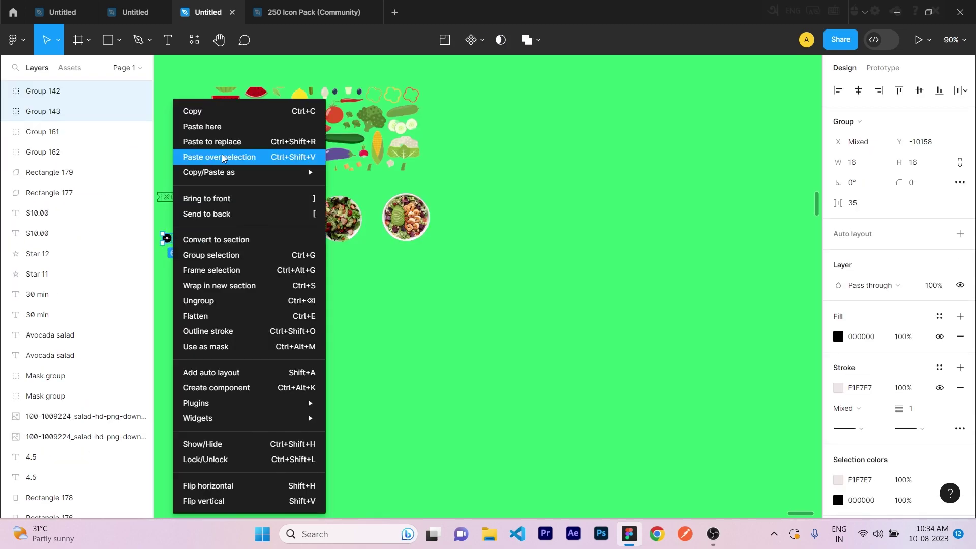
{"action": "left_click", "coordinate": [222, 112]}
{"action": "scroll", "coordinate": [527, 291], "scroll_direction": "down", "scroll_amount": 8}
{"action": "scroll", "coordinate": [477, 298], "scroll_direction": "up", "scroll_amount": 5}
{"action": "scroll", "coordinate": [478, 298], "scroll_direction": "up", "scroll_amount": 1}
{"action": "left_click", "coordinate": [527, 155]}
{"action": "key", "text": "Escape"}
{"action": "right_click", "coordinate": [519, 152]}
{"action": "left_click", "coordinate": [554, 127]}
{"action": "left_click_drag", "start_coordinate": [571, 171], "coordinate": [558, 168]}
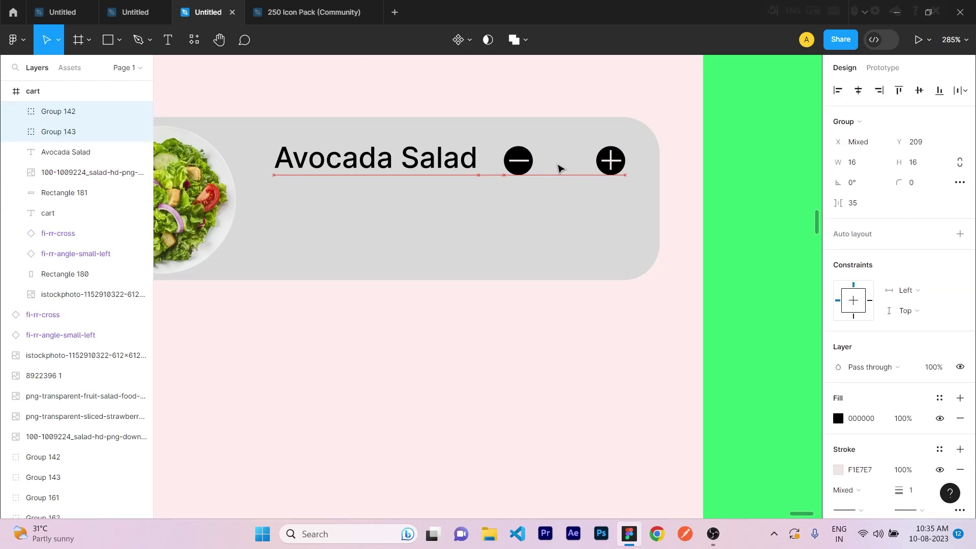
{"action": "left_click", "coordinate": [750, 172]}
Step: Add the quantity text "0.2" in Inter Medium 16 between the minus and plus icons
{"action": "key", "text": "t"}
{"action": "left_click", "coordinate": [556, 161]}
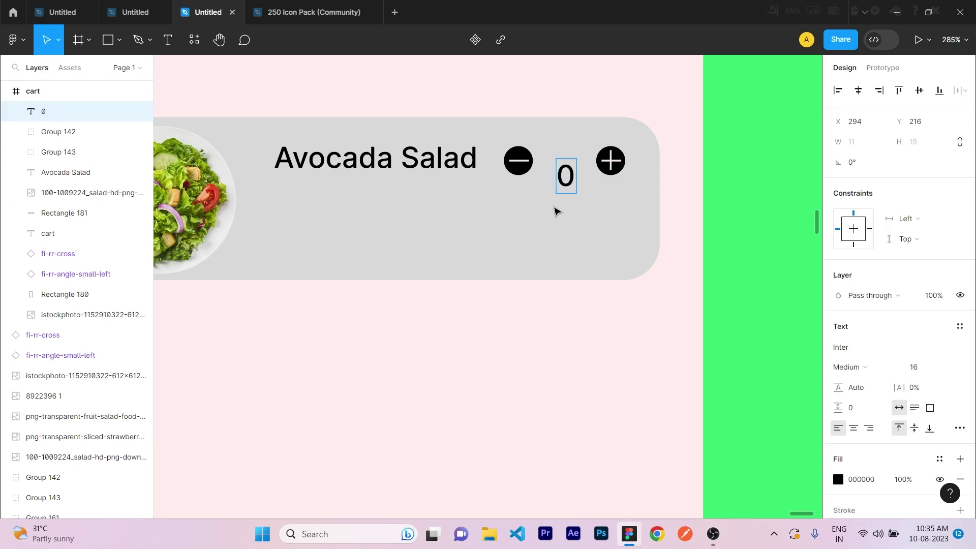
{"action": "left_click", "coordinate": [630, 399]}
{"action": "left_click", "coordinate": [630, 398]}
{"action": "left_click_drag", "start_coordinate": [590, 182], "coordinate": [579, 167]}
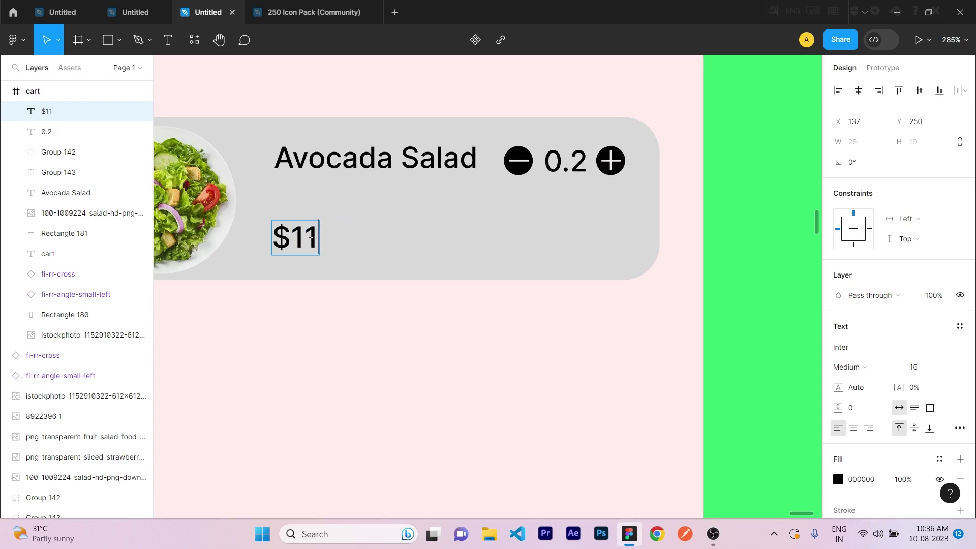
Step: Add the price text "$11.00" below the salad name at X 136, Y 250
{"action": "left_click", "coordinate": [394, 454]}
{"action": "left_click_drag", "start_coordinate": [321, 234], "coordinate": [322, 236]}
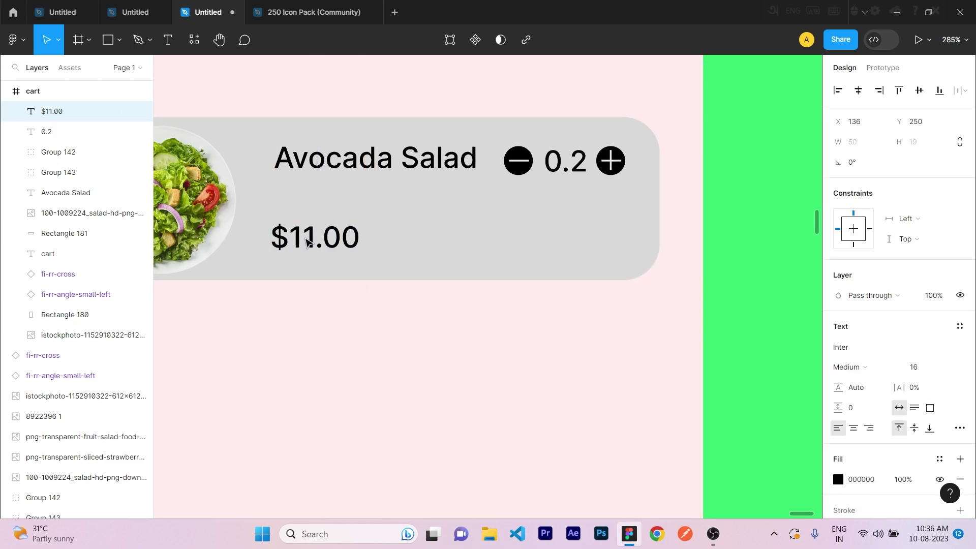
{"action": "left_click", "coordinate": [391, 336]}
Step: Duplicate the "$11.00" price below the quantity controls and change the copy to "$22.00"
{"action": "scroll", "coordinate": [474, 218], "scroll_direction": "down", "scroll_amount": 2}
{"action": "left_click", "coordinate": [415, 213]}
{"action": "left_click_drag", "start_coordinate": [410, 214], "coordinate": [605, 214]}
{"action": "double_click", "coordinate": [606, 214]}
{"action": "double_click", "coordinate": [602, 210]}
{"action": "type", "text": "22"}
{"action": "left_click", "coordinate": [606, 312]}
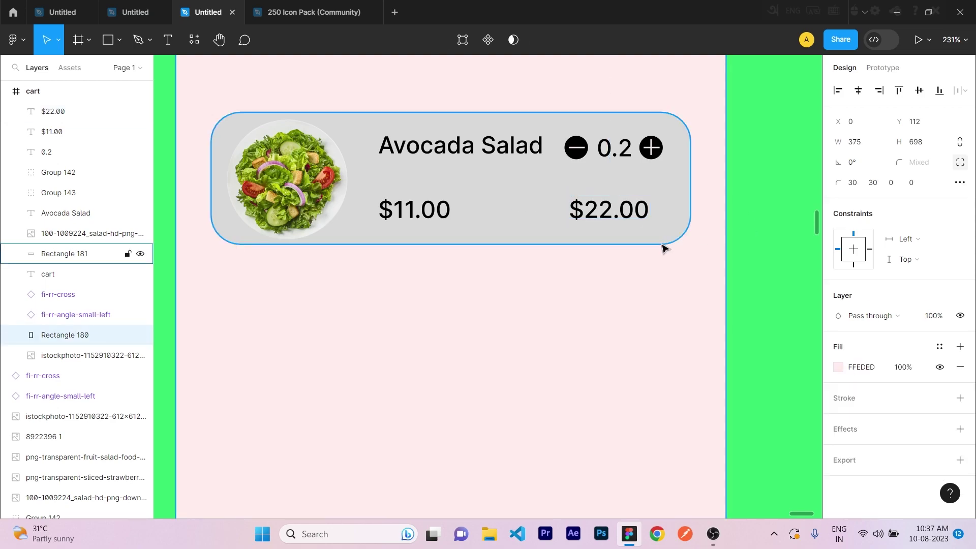
Step: Set the "$22.00" text to Regular weight and reduce its black fill's opacity to about 75%
{"action": "left_click", "coordinate": [633, 212]}
{"action": "left_click", "coordinate": [890, 364]}
{"action": "left_click", "coordinate": [890, 262]}
{"action": "scroll", "coordinate": [859, 463], "scroll_direction": "down", "scroll_amount": 1}
{"action": "left_click", "coordinate": [839, 417]}
{"action": "left_click_drag", "start_coordinate": [809, 377], "coordinate": [801, 377]}
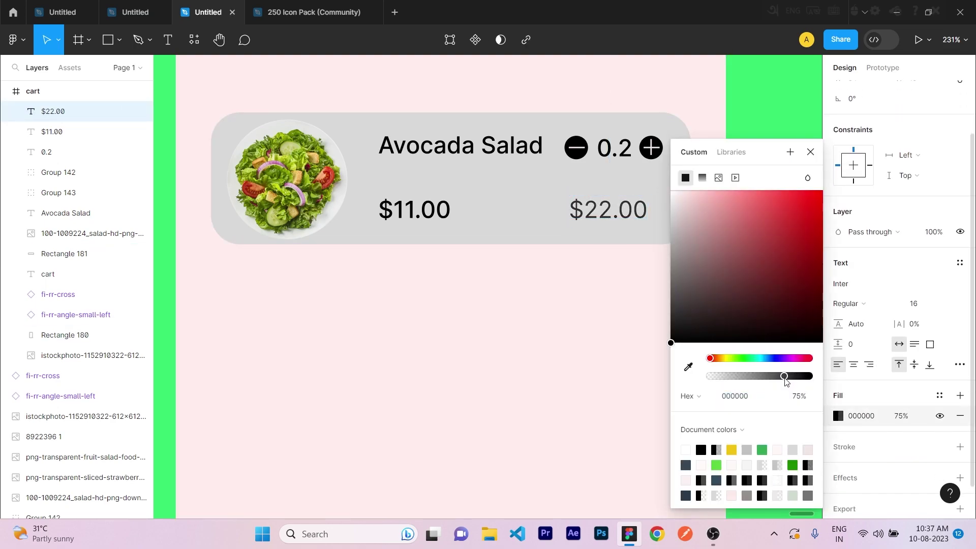
Step: Lock the pink background rectangle and duplicate the complete item card twice below the original at even spacing
{"action": "left_click", "coordinate": [594, 392]}
{"action": "key", "text": "ctrl+shift+l"}
{"action": "scroll", "coordinate": [609, 356], "scroll_direction": "down", "scroll_amount": 3}
{"action": "left_click_drag", "start_coordinate": [385, 216], "coordinate": [654, 325]}
{"action": "scroll", "coordinate": [541, 292], "scroll_direction": "down", "scroll_amount": 1}
{"action": "left_click_drag", "start_coordinate": [541, 257], "coordinate": [541, 349]}
{"action": "scroll", "coordinate": [540, 350], "scroll_direction": "down", "scroll_amount": 3}
{"action": "left_click_drag", "start_coordinate": [556, 215], "coordinate": [556, 310]}
{"action": "left_click", "coordinate": [740, 285]}
{"action": "scroll", "coordinate": [741, 286], "scroll_direction": "down", "scroll_amount": 1}
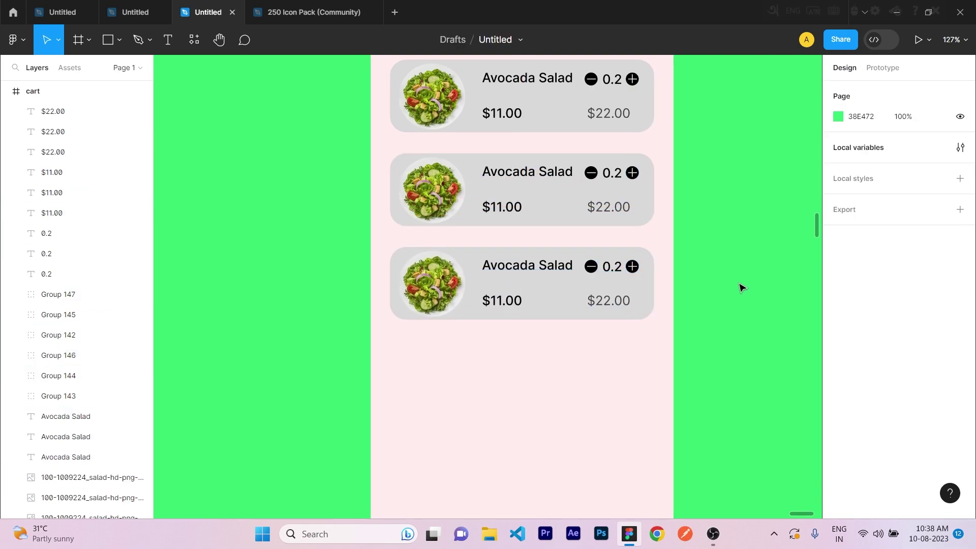
Step: Replace the third card's bowl image with a copy of the avocado fruit salad image, placed at X 17, Y 418
{"action": "scroll", "coordinate": [715, 277], "scroll_direction": "down", "scroll_amount": 1}
{"action": "left_click", "coordinate": [480, 295]}
{"action": "key", "text": "Delete"}
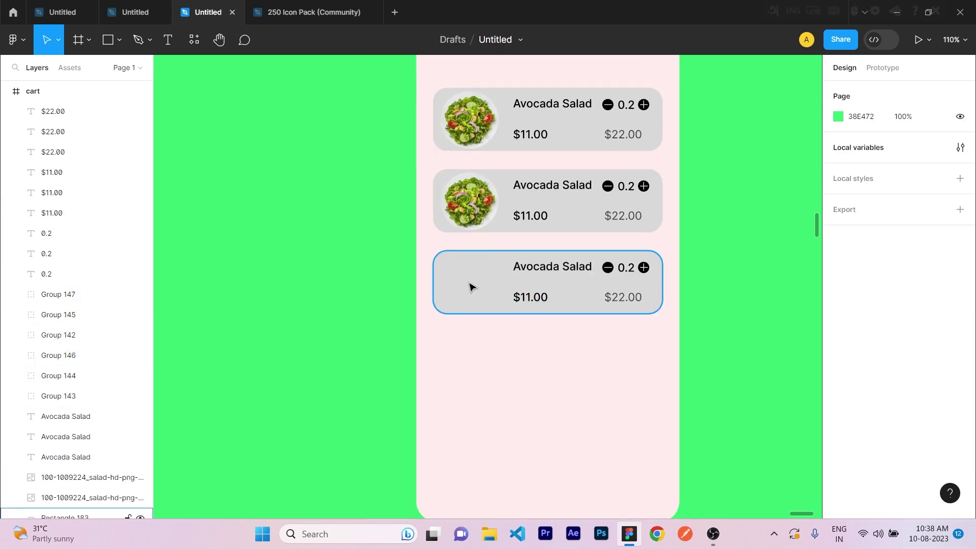
{"action": "scroll", "coordinate": [384, 277], "scroll_direction": "up", "scroll_amount": 10}
{"action": "scroll", "coordinate": [308, 263], "scroll_direction": "down", "scroll_amount": 2}
{"action": "scroll", "coordinate": [325, 244], "scroll_direction": "up", "scroll_amount": 1}
{"action": "right_click", "coordinate": [457, 89]}
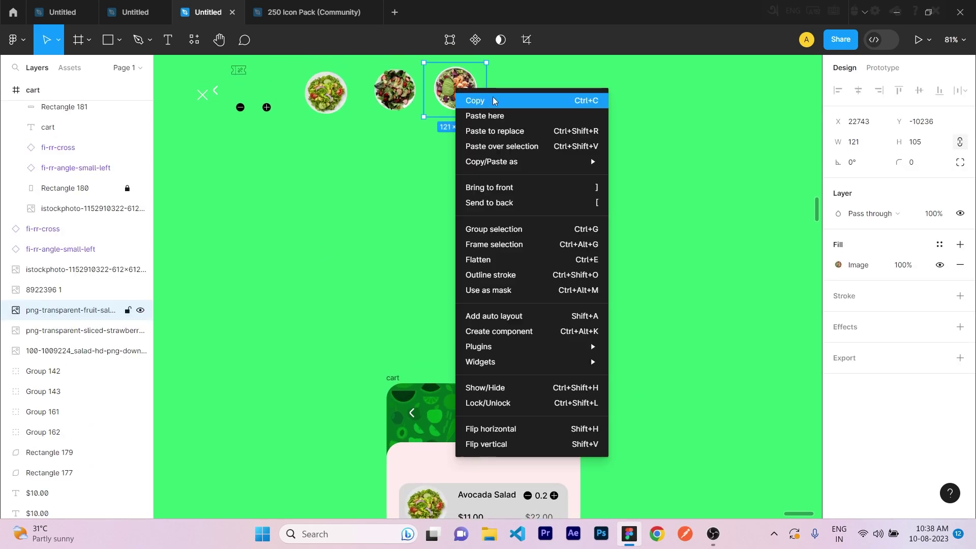
{"action": "left_click", "coordinate": [492, 100]}
{"action": "scroll", "coordinate": [457, 178], "scroll_direction": "down", "scroll_amount": 8}
{"action": "right_click", "coordinate": [414, 245]}
{"action": "left_click", "coordinate": [454, 172]}
{"action": "left_click_drag", "start_coordinate": [453, 250], "coordinate": [424, 243]}
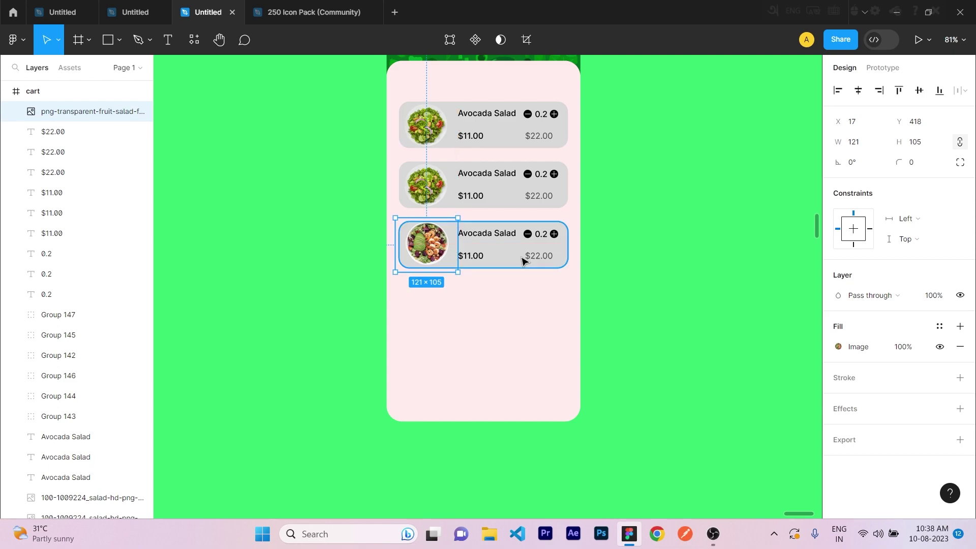
{"action": "left_click", "coordinate": [619, 321]}
Step: Replace the second card's bowl image with a copy of the dark leafy salad image stored above the cart frame
{"action": "left_click", "coordinate": [437, 188]}
{"action": "key", "text": "Delete"}
{"action": "scroll", "coordinate": [314, 260], "scroll_direction": "up", "scroll_amount": 8}
{"action": "right_click", "coordinate": [376, 198]}
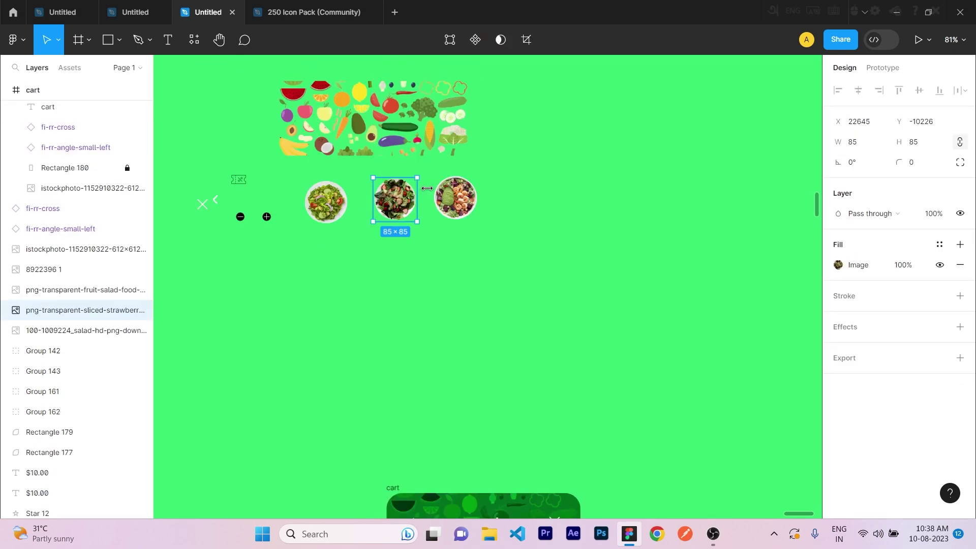
{"action": "left_click", "coordinate": [412, 158]}
{"action": "scroll", "coordinate": [422, 229], "scroll_direction": "down", "scroll_amount": 7}
{"action": "right_click", "coordinate": [416, 319]}
{"action": "left_click", "coordinate": [433, 157]}
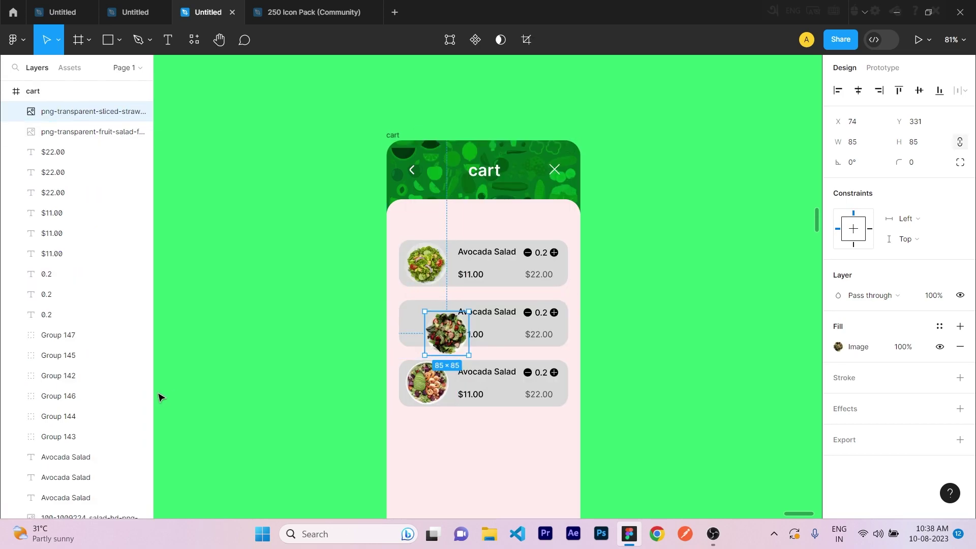
Step: Nudge the copied leafy salad image into the second card's bowl position at X 37, Y 315
{"action": "key", "text": "Left"}
{"action": "key", "text": "Left"}
{"action": "key", "text": "Left"}
{"action": "key", "text": "Left"}
{"action": "key", "text": "Left"}
{"action": "key", "text": "Left"}
{"action": "key", "text": "Left"}
{"action": "key", "text": "Left"}
{"action": "key", "text": "Left"}
{"action": "key", "text": "Left"}
{"action": "key", "text": "Left"}
{"action": "key", "text": "Left"}
{"action": "key", "text": "Left"}
{"action": "key", "text": "Left"}
{"action": "key", "text": "Left"}
{"action": "key", "text": "Left"}
{"action": "key", "text": "Left"}
{"action": "key", "text": "Left"}
{"action": "key", "text": "Left"}
{"action": "key", "text": "Left"}
{"action": "key", "text": "Up"}
{"action": "key", "text": "Up"}
{"action": "key", "text": "Up"}
{"action": "key", "text": "Up"}
{"action": "key", "text": "Up"}
{"action": "key", "text": "Up"}
{"action": "key", "text": "Up"}
{"action": "key", "text": "Up"}
{"action": "key", "text": "Up"}
{"action": "key", "text": "Up"}
{"action": "key", "text": "Up"}
{"action": "key", "text": "Up"}
{"action": "key", "text": "Up"}
{"action": "key", "text": "Up"}
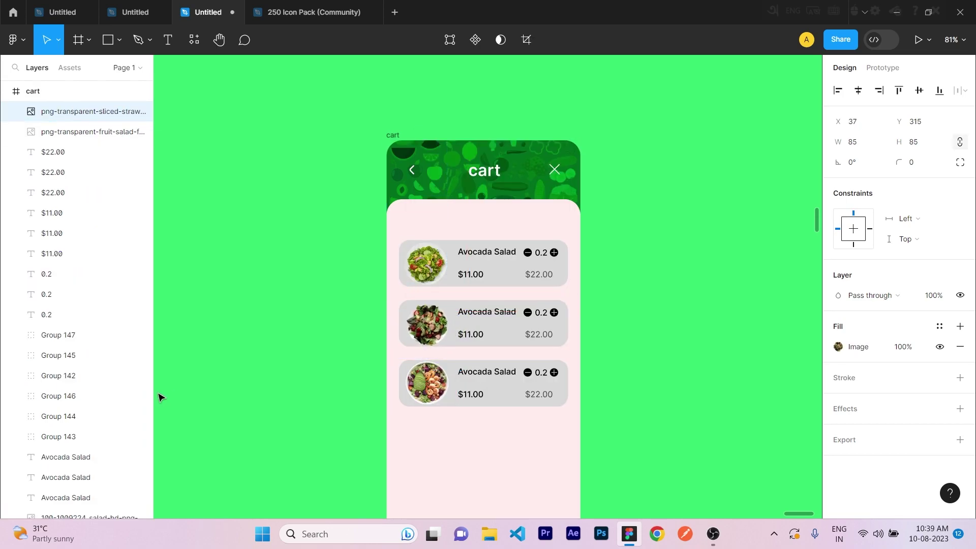
{"action": "left_click", "coordinate": [678, 375]}
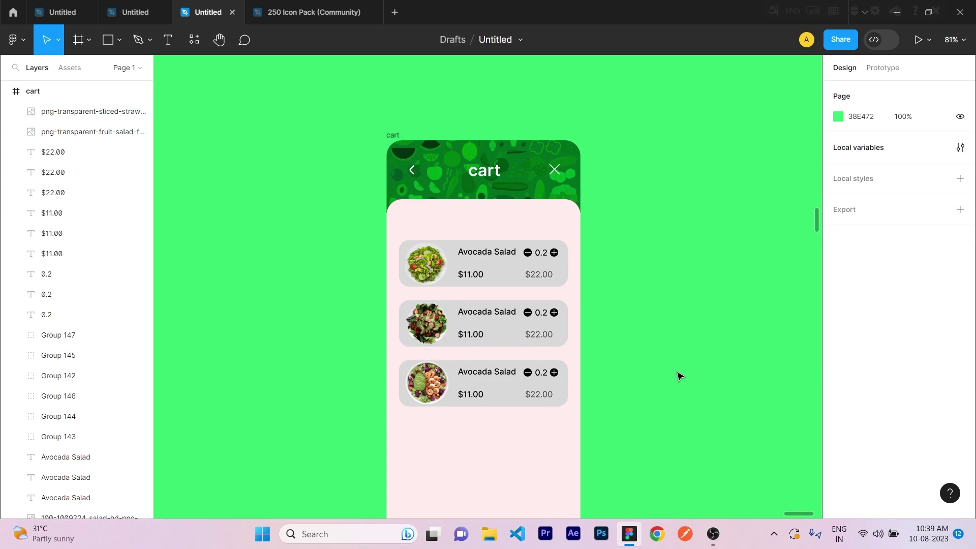
Step: Lower the fill opacity of the first card's grey background rectangle to about 22%
{"action": "scroll", "coordinate": [649, 335], "scroll_direction": "up", "scroll_amount": 2}
{"action": "left_click", "coordinate": [478, 221]}
{"action": "left_click", "coordinate": [840, 349]}
{"action": "left_click_drag", "start_coordinate": [807, 377], "coordinate": [742, 381]}
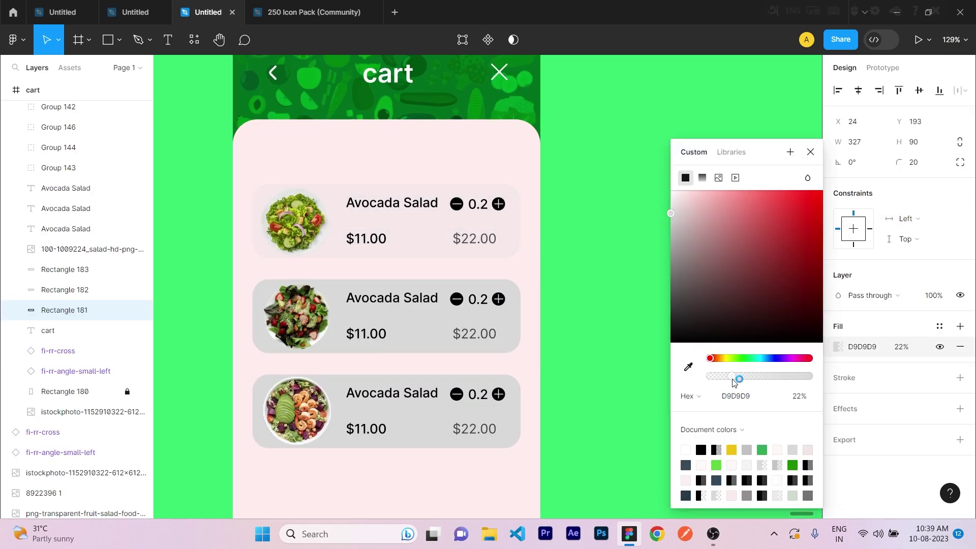
{"action": "left_click", "coordinate": [636, 349]}
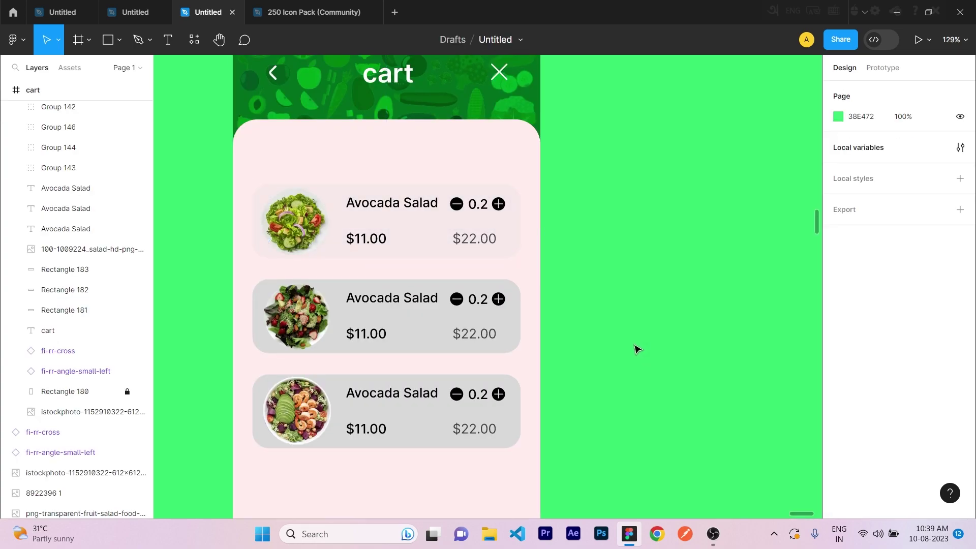
Step: Set the second card's background fill to 20% opacity and fade the third card's background to match
{"action": "left_click", "coordinate": [519, 334]}
{"action": "left_click", "coordinate": [899, 351]}
{"action": "type", "text": "20"}
{"action": "left_click", "coordinate": [701, 368]}
{"action": "scroll", "coordinate": [702, 369], "scroll_direction": "down", "scroll_amount": 1}
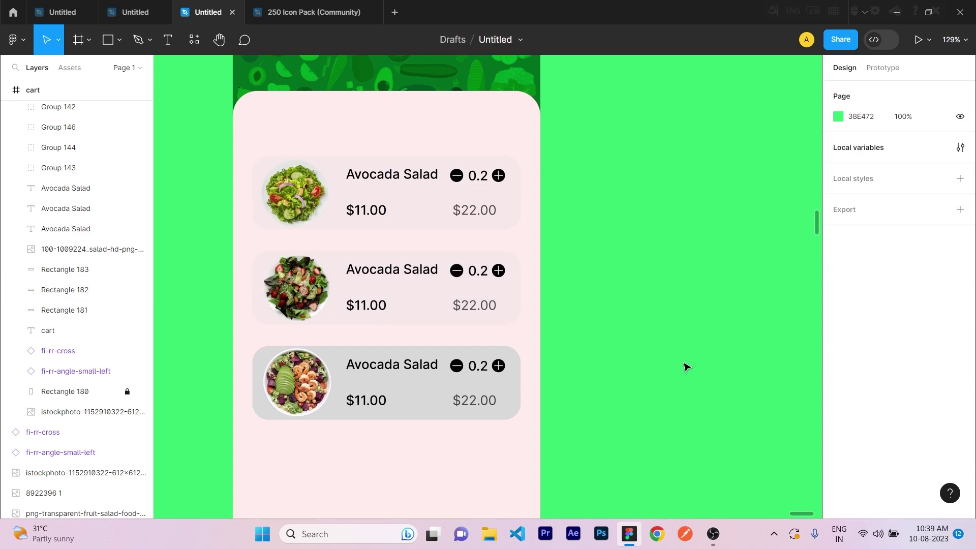
{"action": "left_click", "coordinate": [516, 387]}
{"action": "left_click", "coordinate": [762, 364]}
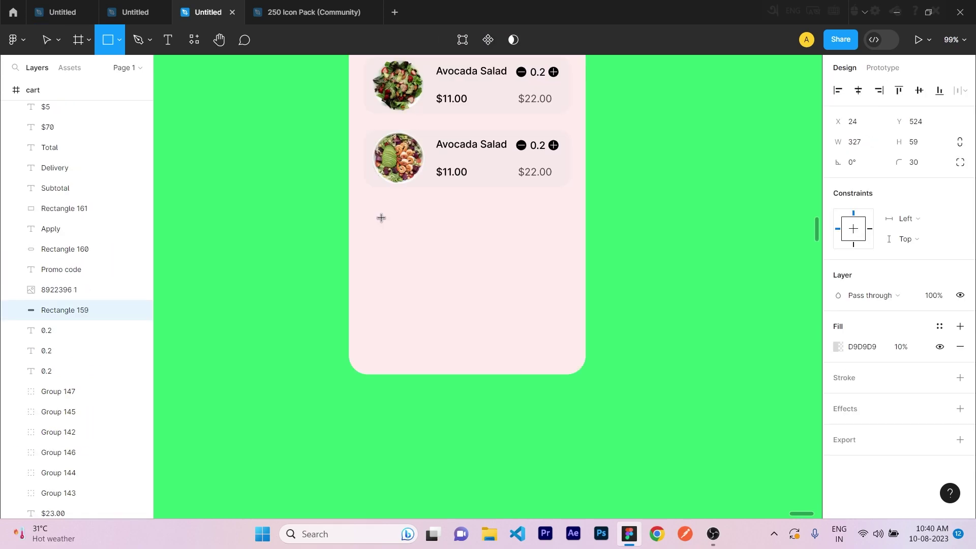
Step: Draw a 327 × 60 rectangle at X 24, Y 545 below the third card, with corner radius 30, and lock it
{"action": "left_click_drag", "start_coordinate": [375, 205], "coordinate": [570, 245]}
{"action": "left_click_drag", "start_coordinate": [374, 224], "coordinate": [361, 223]}
{"action": "left_click", "coordinate": [912, 147]}
{"action": "key", "text": "Return"}
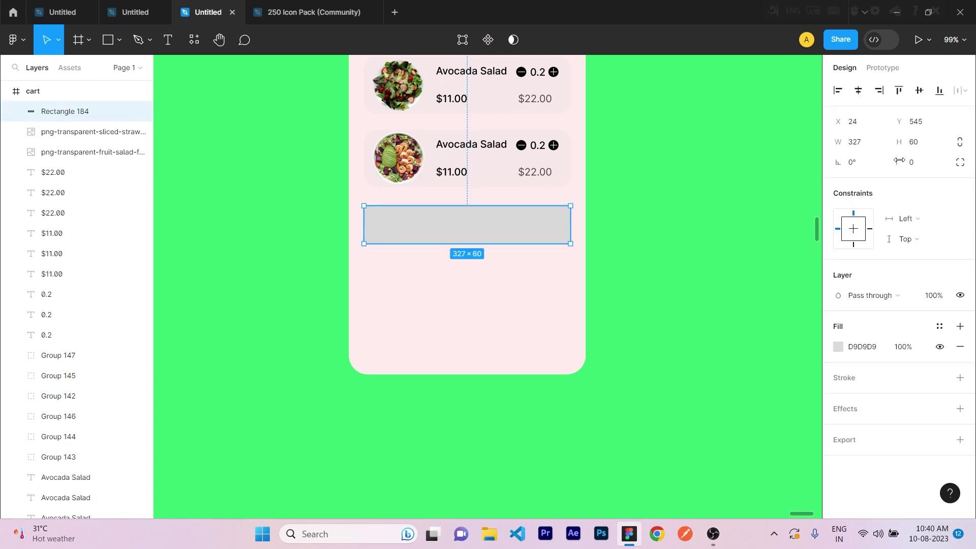
{"action": "type", "text": "30"}
{"action": "left_click", "coordinate": [665, 361]}
{"action": "left_click", "coordinate": [458, 226]}
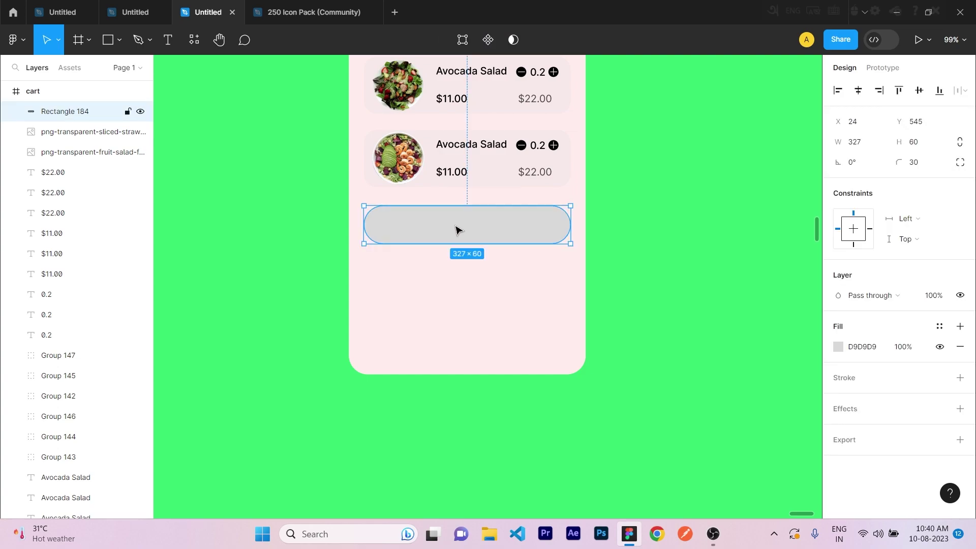
Step: Copy the discount ticket icon from above the cart frame and place it inside the left end of the rounded bar
{"action": "right_click", "coordinate": [166, 148]}
{"action": "left_click", "coordinate": [225, 157]}
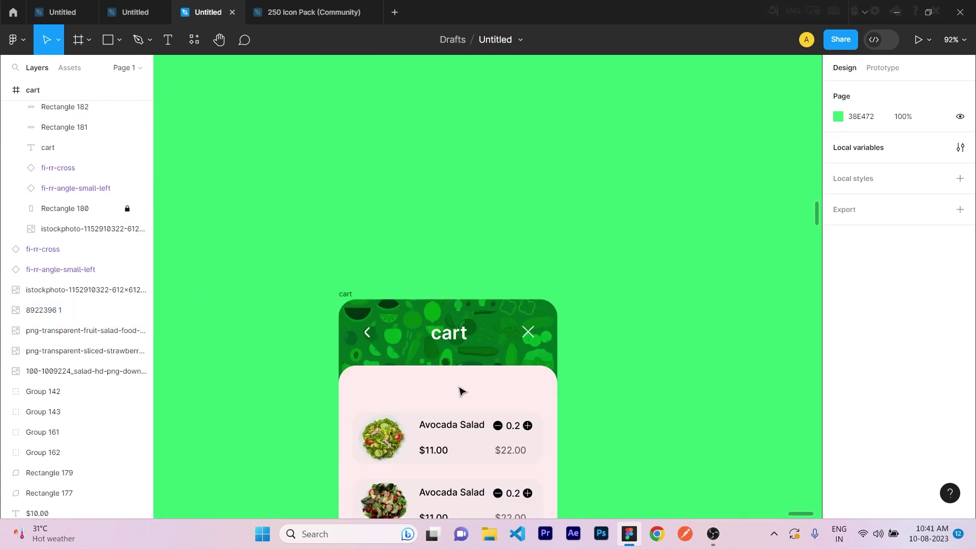
{"action": "scroll", "coordinate": [523, 392], "scroll_direction": "down", "scroll_amount": 5}
{"action": "right_click", "coordinate": [377, 261]}
{"action": "left_click", "coordinate": [396, 154]}
{"action": "key", "text": "Escape"}
{"action": "left_click_drag", "start_coordinate": [385, 265], "coordinate": [377, 267]}
Step: Add an 86 × 34 rectangle inside the right end of the rounded bar at X 238, Y 560
{"action": "left_click", "coordinate": [524, 316]}
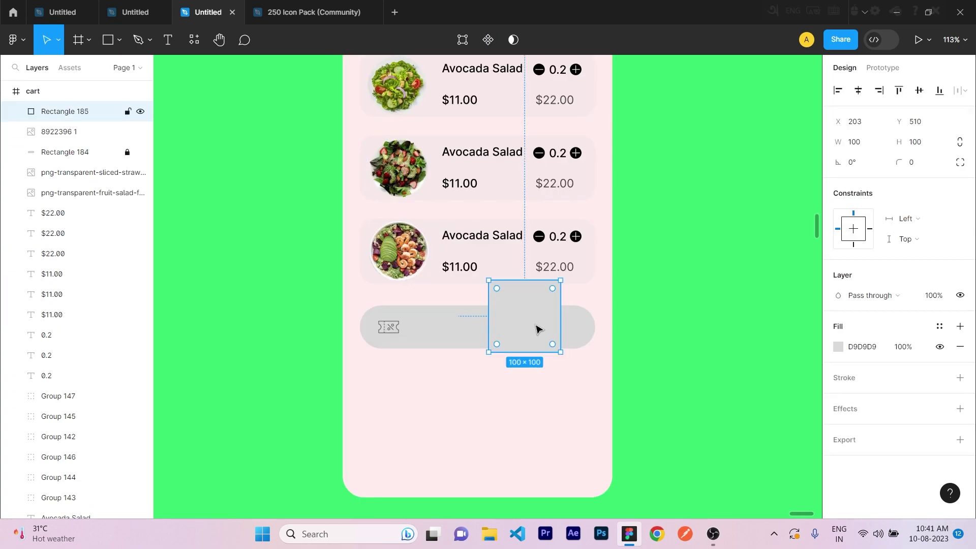
{"action": "left_click", "coordinate": [862, 145]}
{"action": "type", "text": "86"}
{"action": "left_click", "coordinate": [919, 143]}
{"action": "type", "text": "34"}
{"action": "left_click_drag", "start_coordinate": [517, 297], "coordinate": [544, 333]}
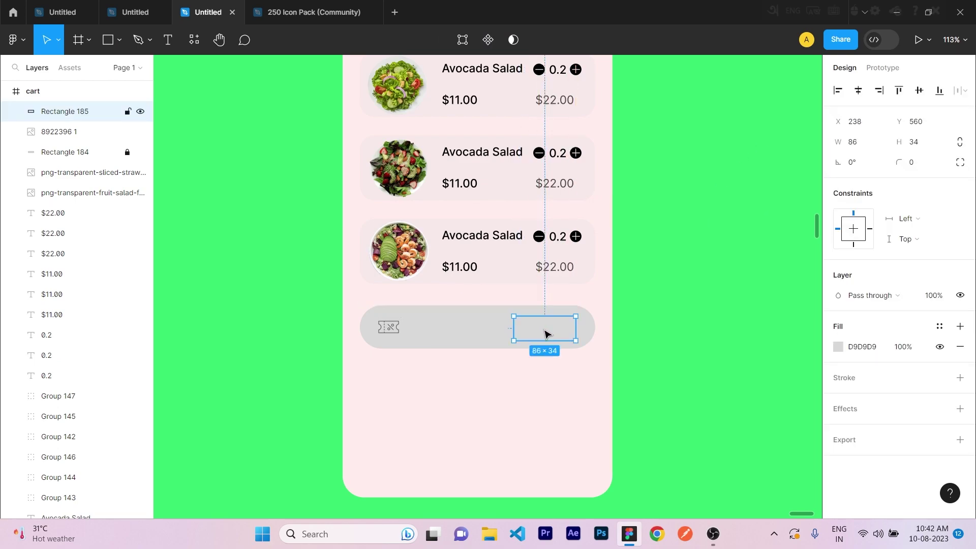
Step: Fill the small rectangle with green 5ED240 and set its corner radius to 30
{"action": "left_click", "coordinate": [841, 348]}
{"action": "left_click", "coordinate": [763, 451]}
{"action": "left_click", "coordinate": [720, 462]}
{"action": "left_click", "coordinate": [640, 396]}
{"action": "left_click", "coordinate": [915, 161]}
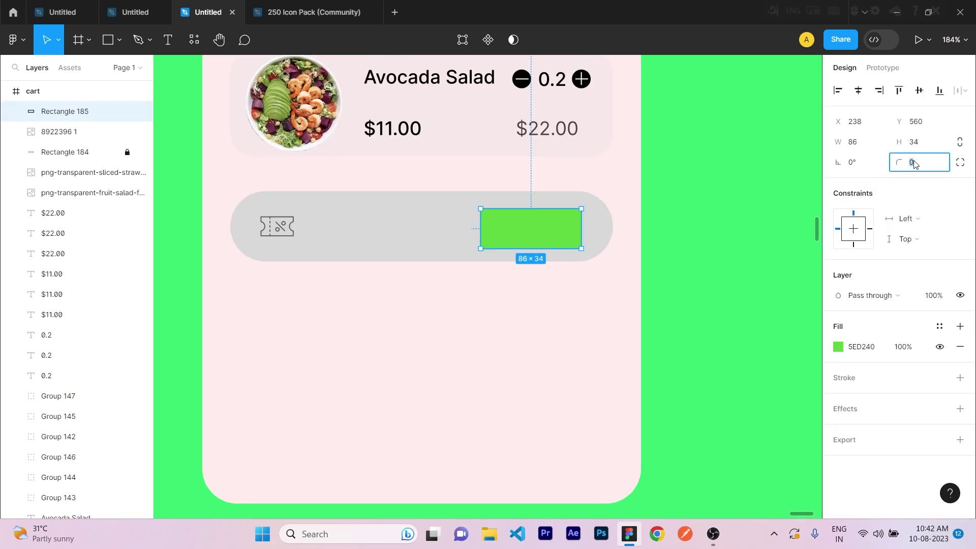
{"action": "type", "text": "30"}
{"action": "left_click", "coordinate": [519, 338]}
Step: Add the white text "Apply" on the green button and center it horizontally and vertically on the shape
{"action": "key", "text": "t"}
{"action": "left_click", "coordinate": [510, 230]}
{"action": "type", "text": "Appl"}
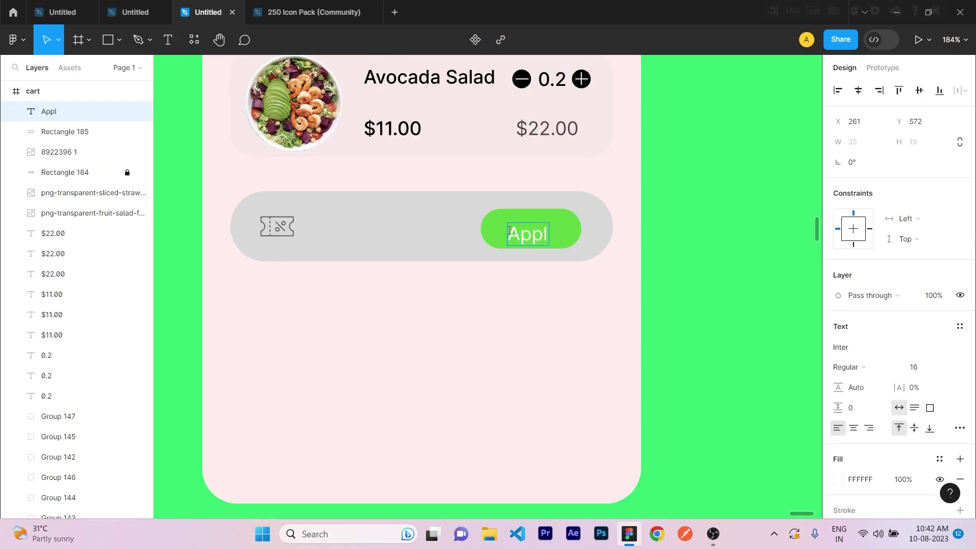
{"action": "left_click", "coordinate": [462, 361]}
{"action": "scroll", "coordinate": [458, 363], "scroll_direction": "up", "scroll_amount": 1}
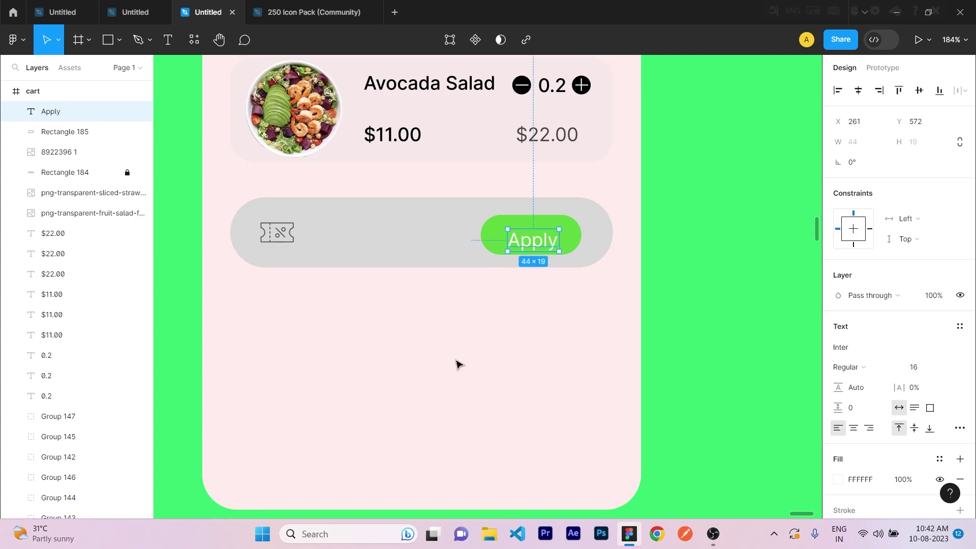
{"action": "left_click", "coordinate": [458, 364]}
{"action": "scroll", "coordinate": [458, 364], "scroll_direction": "down", "scroll_amount": 1}
{"action": "left_click", "coordinate": [582, 209]}
{"action": "left_click", "coordinate": [552, 222], "text": "shift"}
{"action": "left_click", "coordinate": [922, 92]}
{"action": "left_click", "coordinate": [859, 92]}
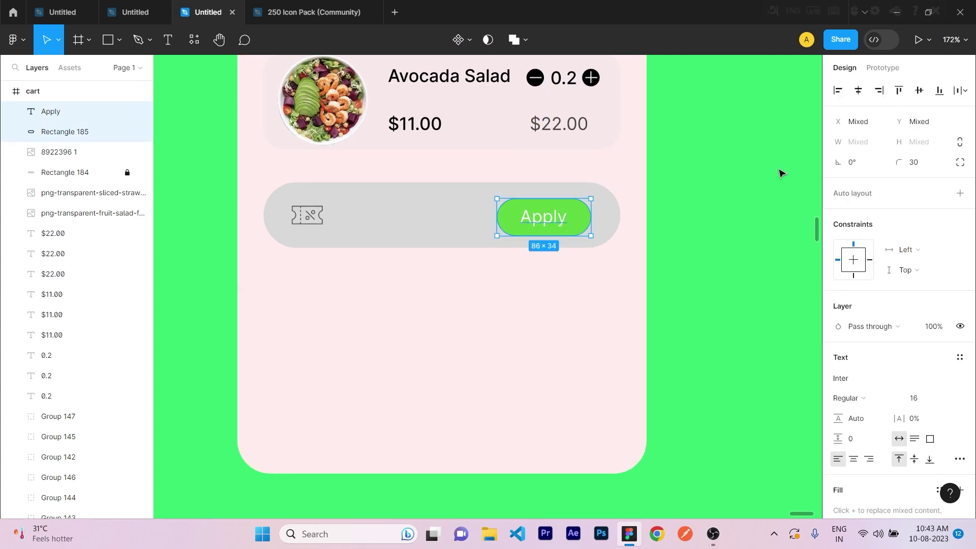
Step: Group the "Apply" text with its green rectangle and move the button closer to the bar's right end
{"action": "left_click", "coordinate": [578, 254]}
{"action": "left_click", "coordinate": [577, 230]}
{"action": "left_click", "coordinate": [548, 221], "text": "shift"}
{"action": "right_click", "coordinate": [544, 230]}
{"action": "mouse_move", "coordinate": [571, 234]}
{"action": "key", "text": "ctrl+g"}
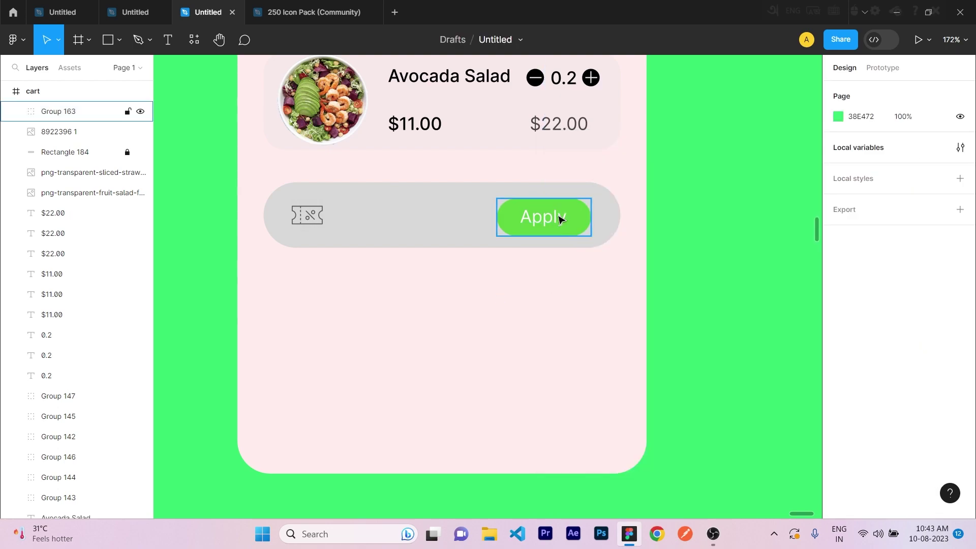
{"action": "left_click_drag", "start_coordinate": [576, 209], "coordinate": [587, 213]}
Step: Add the text "Promo code" beside the ticket icon at X 92, Y 566 and reduce its black fill's opacity
{"action": "type", "text": "Po"}
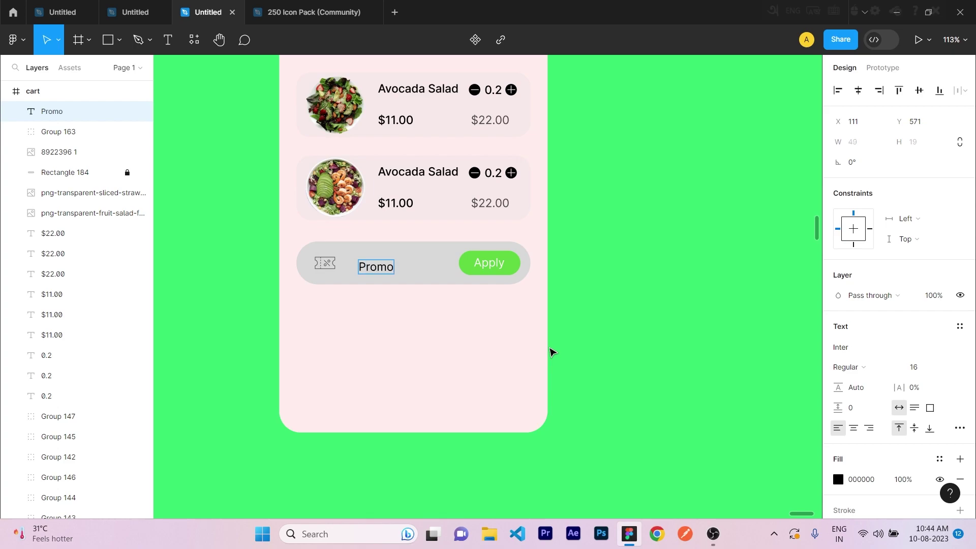
{"action": "left_click_drag", "start_coordinate": [382, 271], "coordinate": [369, 267]}
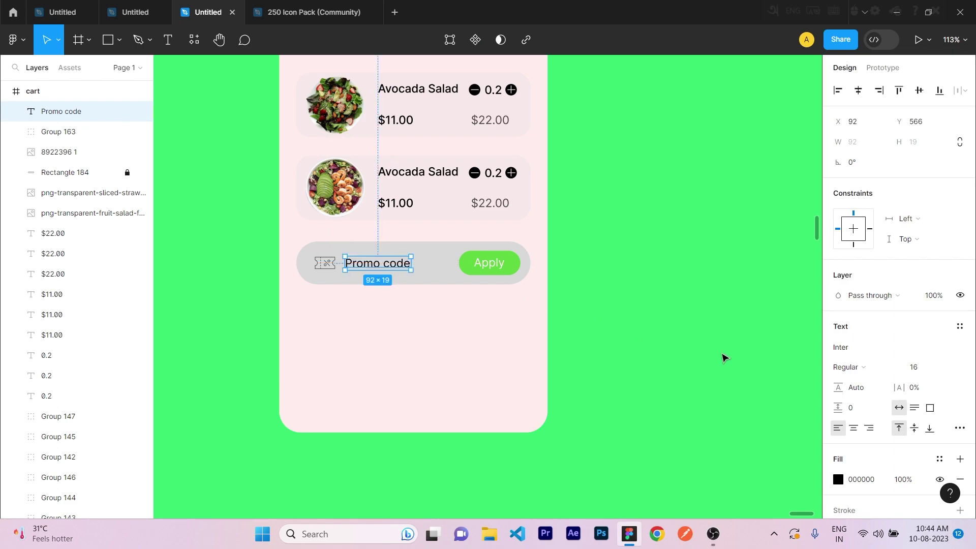
{"action": "left_click", "coordinate": [840, 479]}
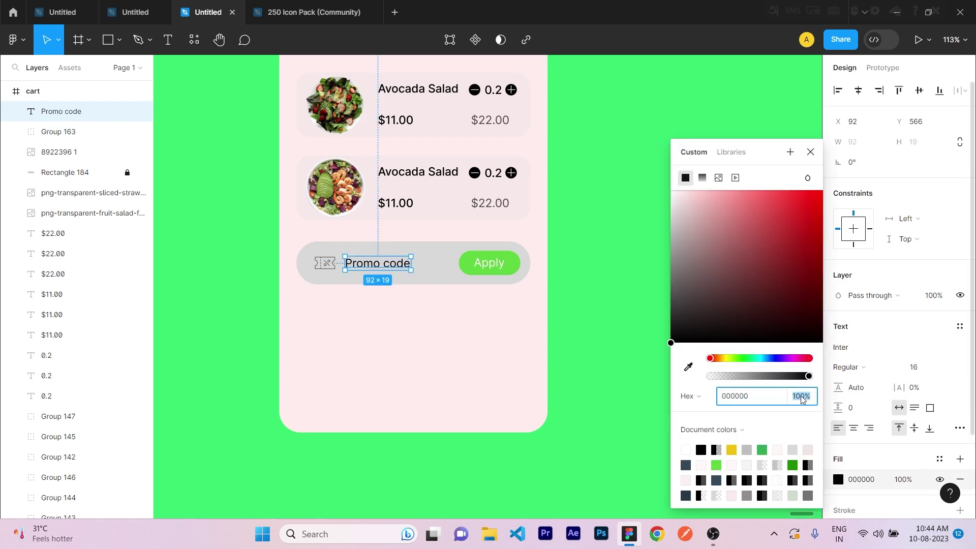
{"action": "left_click", "coordinate": [645, 438]}
{"action": "left_click", "coordinate": [379, 264]}
{"action": "left_click", "coordinate": [615, 311]}
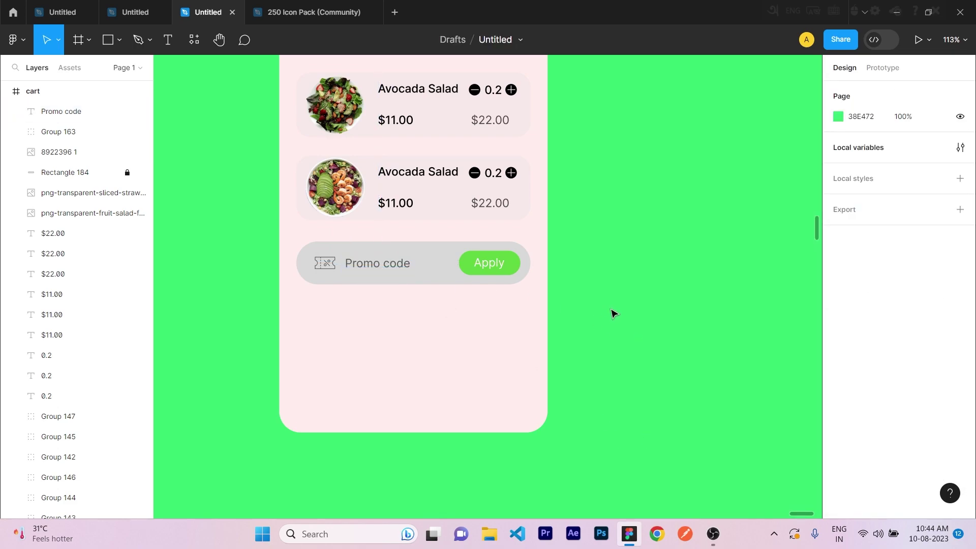
Step: Reduce the promo code bar's grey fill opacity to match the salad cards
{"action": "scroll", "coordinate": [422, 247], "scroll_direction": "down", "scroll_amount": 1}
{"action": "left_click", "coordinate": [429, 262]}
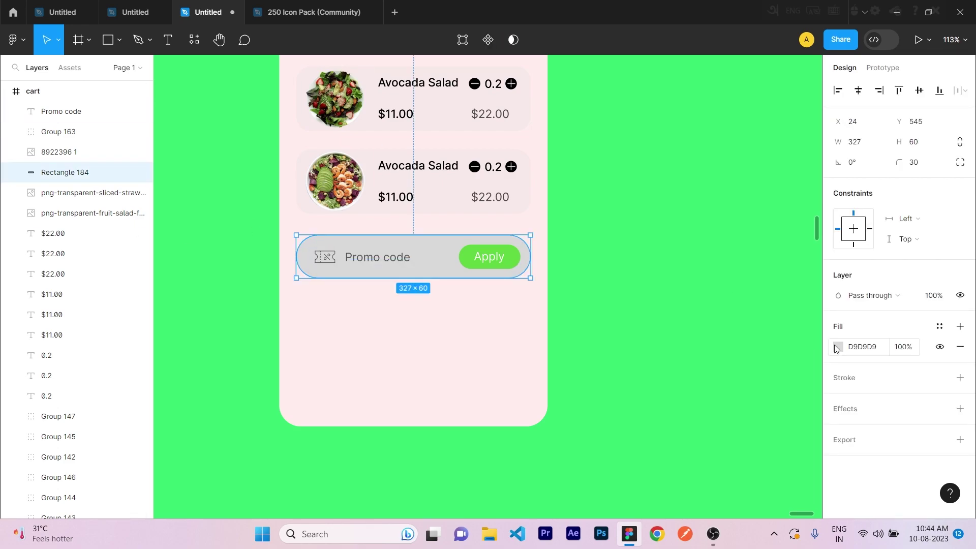
{"action": "left_click", "coordinate": [838, 347]}
{"action": "left_click", "coordinate": [606, 414]}
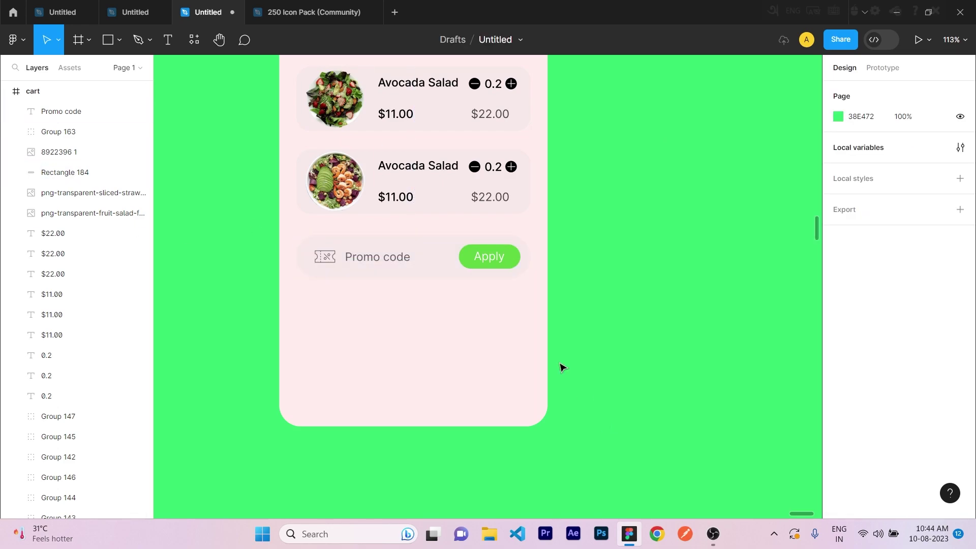
Step: Draw a 327-wide grey rectangle below the promo code bar, align it with the bar's left edge, and lock it
{"action": "scroll", "coordinate": [361, 281], "scroll_direction": "down", "scroll_amount": 1}
{"action": "scroll", "coordinate": [405, 176], "scroll_direction": "up", "scroll_amount": 2}
{"action": "key", "text": "r"}
{"action": "mouse_move", "coordinate": [411, 185]}
{"action": "left_mouse_down"}
{"action": "mouse_move", "coordinate": [572, 218]}
{"action": "mouse_move", "coordinate": [605, 244]}
{"action": "mouse_move", "coordinate": [556, 224]}
{"action": "mouse_move", "coordinate": [553, 211]}
{"action": "left_mouse_up"}
{"action": "left_click", "coordinate": [857, 145]}
{"action": "type", "text": "327"}
{"action": "key", "text": "Return"}
{"action": "key", "text": "Escape"}
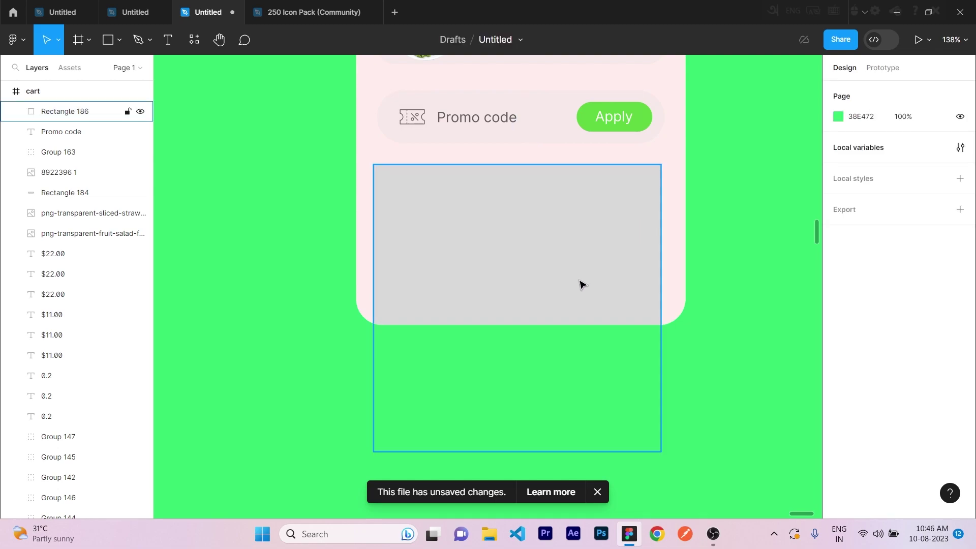
{"action": "left_click_drag", "start_coordinate": [413, 199], "coordinate": [416, 200]}
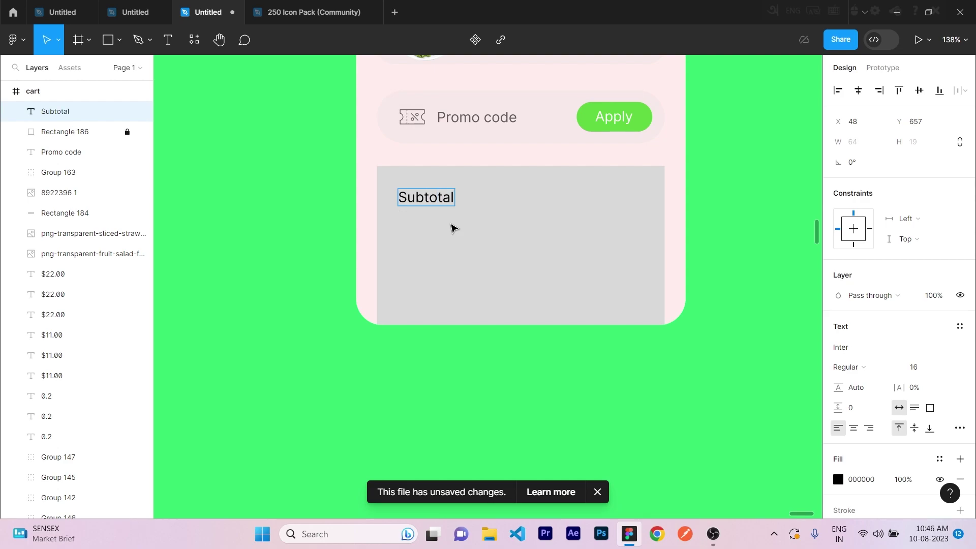
Step: Add the text "Subtotal" at the top of the grey rectangle, flush with its left edge
{"action": "left_click", "coordinate": [385, 346]}
{"action": "left_click_drag", "start_coordinate": [426, 192], "coordinate": [406, 191]}
{"action": "left_click", "coordinate": [496, 218]}
Step: Add the price text "$70" at the right end of the Subtotal row, level with the label
{"action": "key", "text": "t"}
{"action": "left_click", "coordinate": [611, 194]}
{"action": "type", "text": "$"}
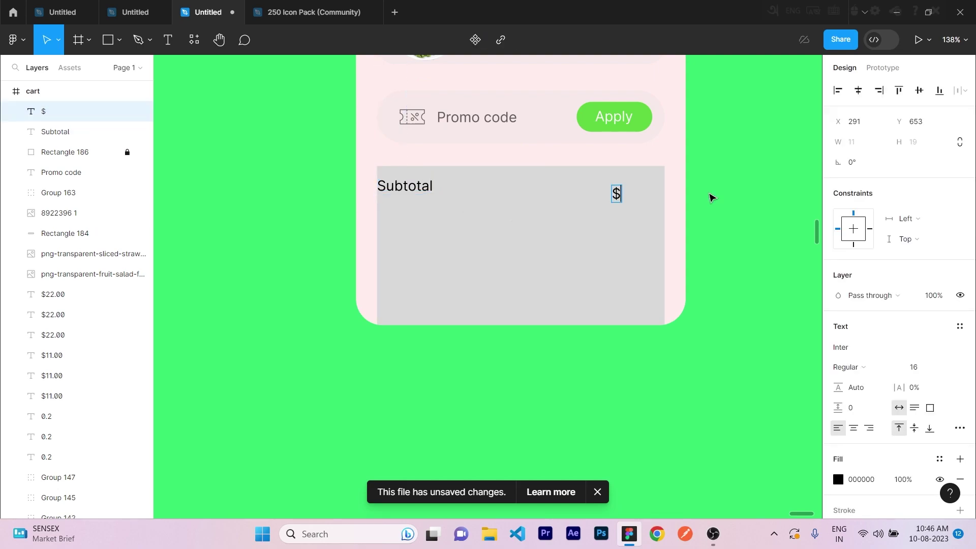
{"action": "left_click", "coordinate": [698, 229]}
{"action": "left_click_drag", "start_coordinate": [625, 198], "coordinate": [626, 191]}
{"action": "key", "text": "Right"}
{"action": "key", "text": "Right"}
{"action": "key", "text": "Right"}
{"action": "key", "text": "Right"}
{"action": "key", "text": "Right"}
{"action": "key", "text": "Right"}
{"action": "key", "text": "Right"}
{"action": "left_click", "coordinate": [220, 175]}
Step: Draw a horizontal line 320 long below the Subtotal row at X 24, Y 670, and lighten its black stroke
{"action": "left_click", "coordinate": [119, 39]}
{"action": "left_click", "coordinate": [117, 86]}
{"action": "left_click_drag", "start_coordinate": [381, 210], "coordinate": [665, 210]}
{"action": "left_click", "coordinate": [476, 220]}
{"action": "left_click_drag", "start_coordinate": [486, 210], "coordinate": [484, 200]}
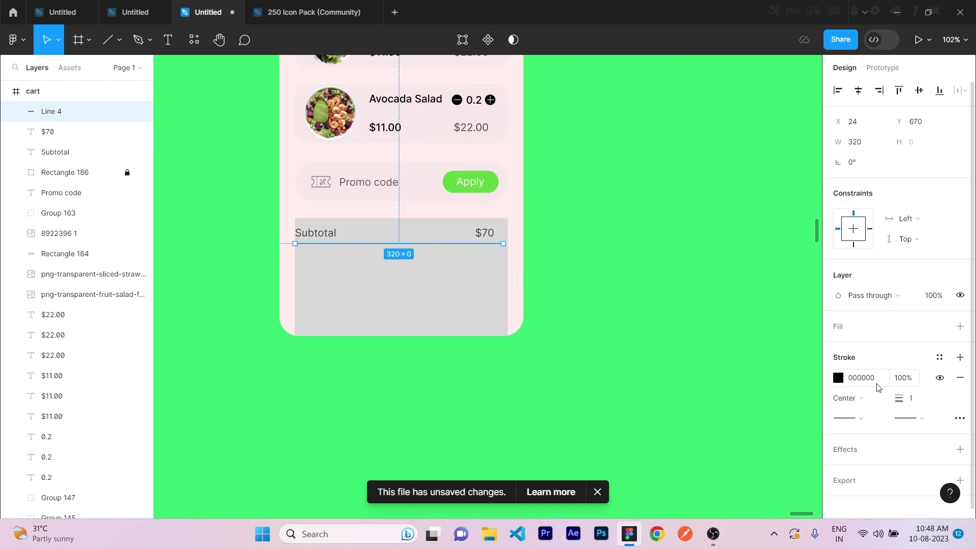
{"action": "left_click", "coordinate": [779, 354]}
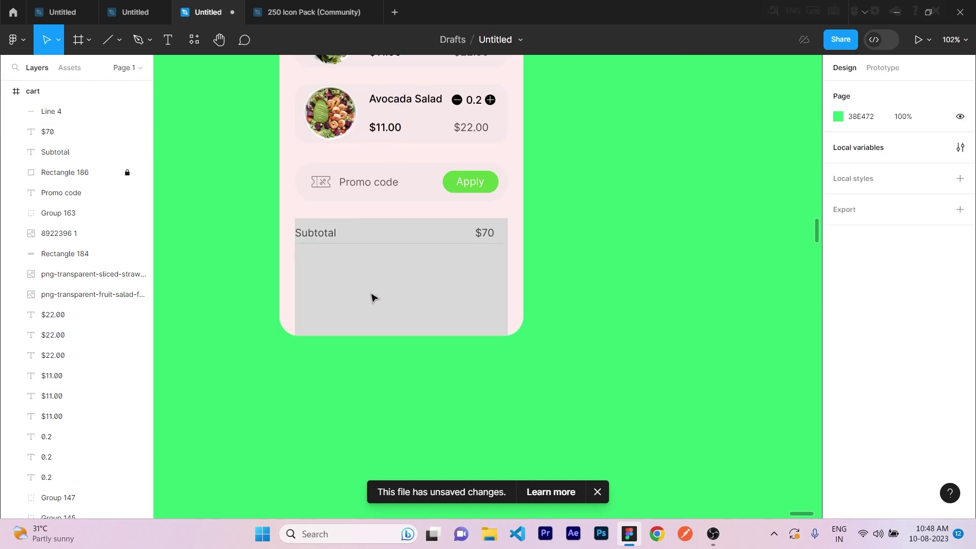
Step: Duplicate the Subtotal row with its price and line twice below the original at even spacing
{"action": "left_click_drag", "start_coordinate": [307, 230], "coordinate": [411, 277]}
{"action": "left_click_drag", "start_coordinate": [394, 236], "coordinate": [397, 290]}
{"action": "left_click", "coordinate": [563, 288]}
{"action": "scroll", "coordinate": [321, 267], "scroll_direction": "up", "scroll_amount": 1}
Step: Change the second row's label to "Delivery" and its price to "$5"
{"action": "double_click", "coordinate": [322, 267]}
{"action": "type", "text": "Delive"}
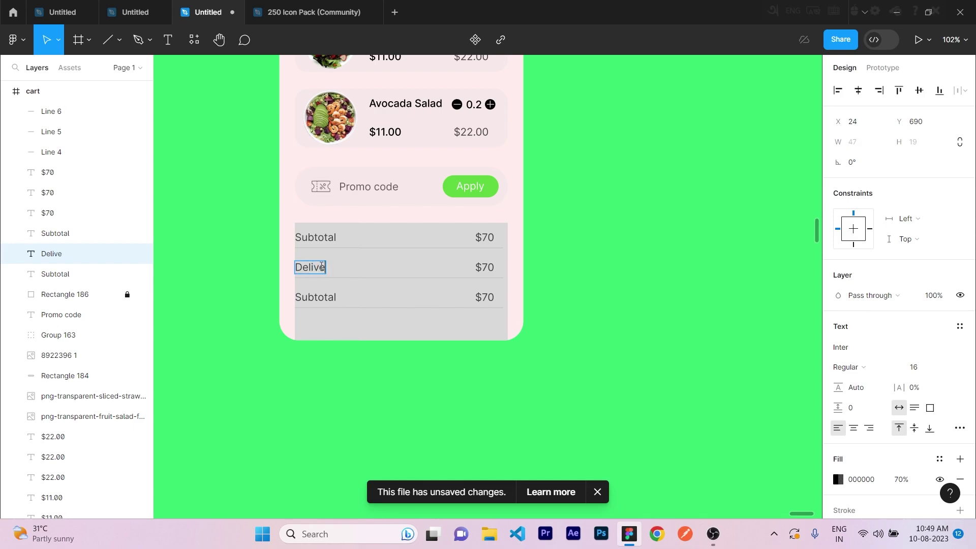
{"action": "key", "text": "Escape"}
{"action": "left_click", "coordinate": [634, 395]}
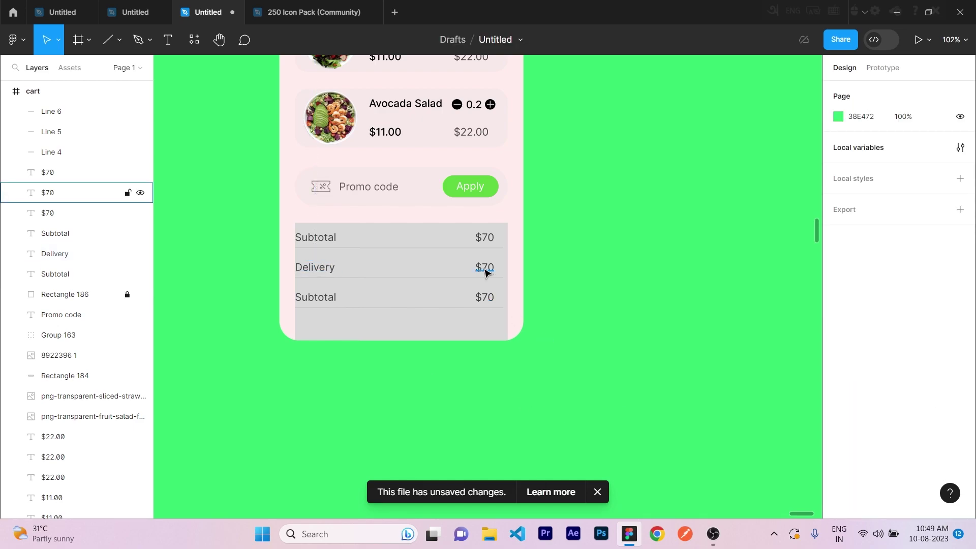
{"action": "double_click", "coordinate": [486, 267]}
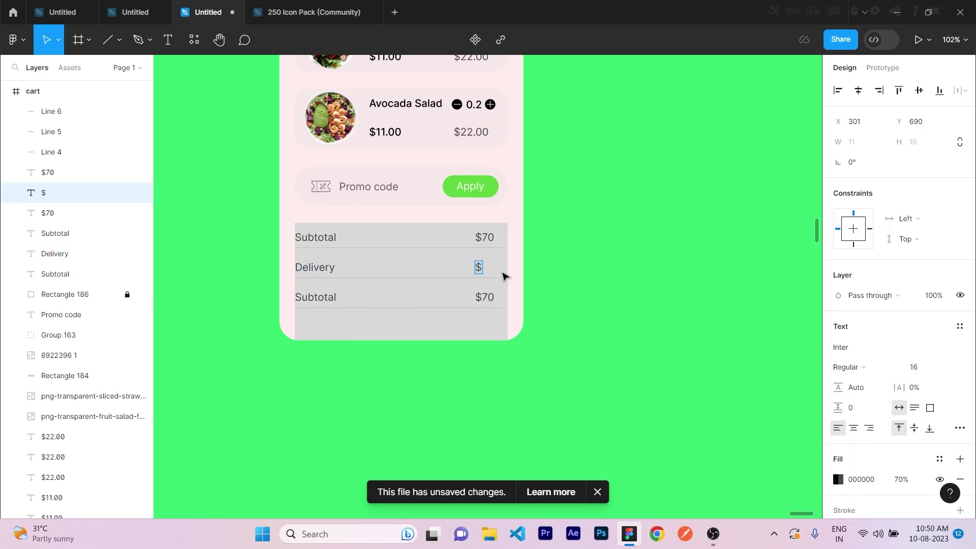
{"action": "left_click", "coordinate": [711, 356]}
Step: Change the third totals row's label to "Total" and make its black fill fully opaque
{"action": "double_click", "coordinate": [315, 298]}
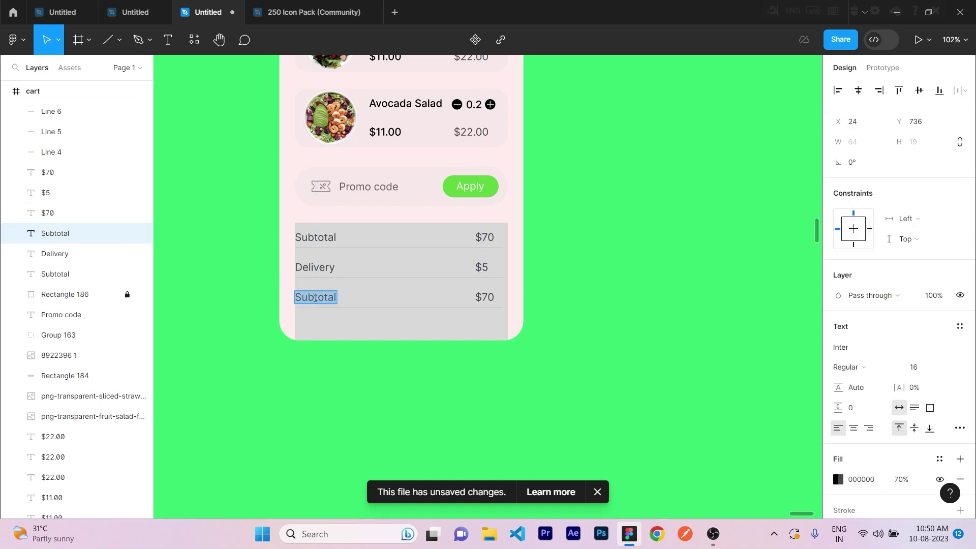
{"action": "type", "text": "T"}
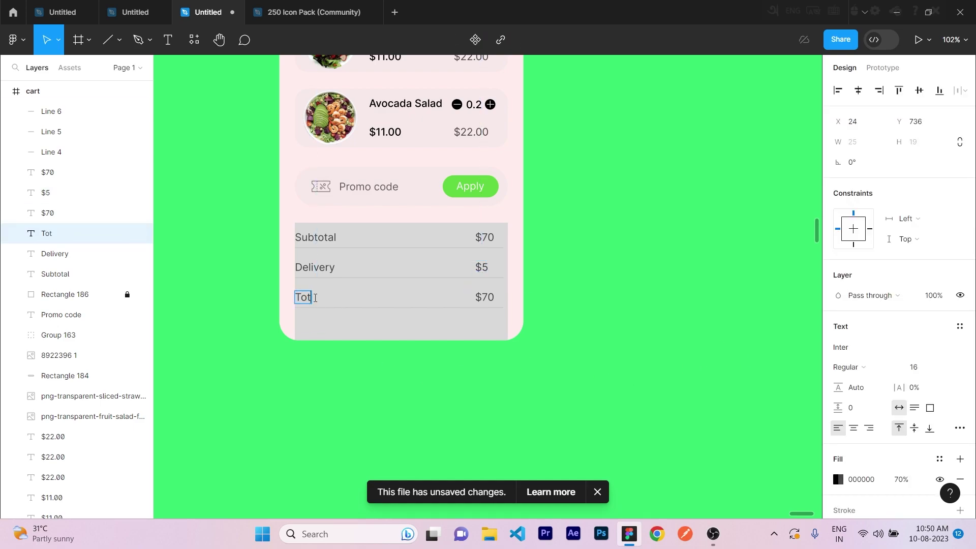
{"action": "left_click", "coordinate": [350, 370]}
{"action": "left_click", "coordinate": [311, 299]}
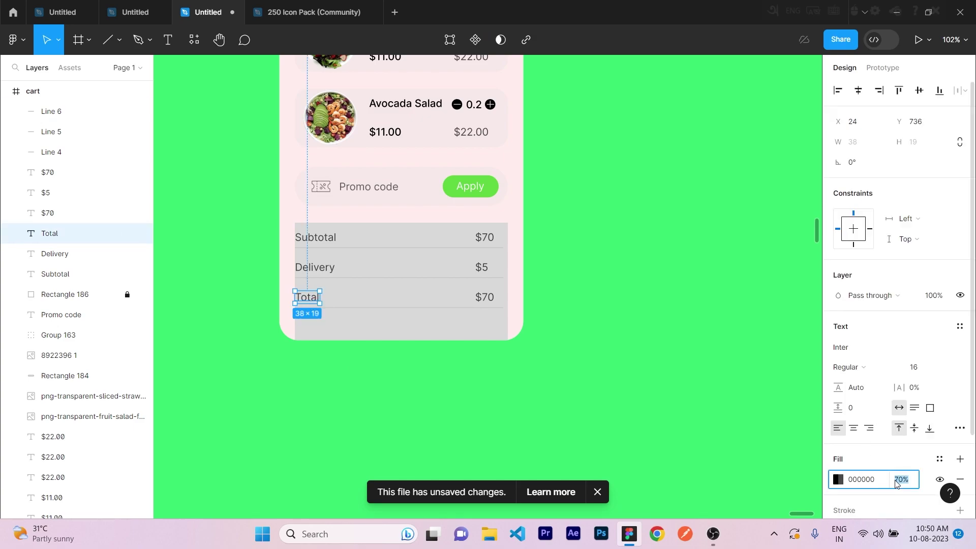
{"action": "left_click", "coordinate": [689, 327]}
Step: Change the Total row's price to "$75" and make its black fill fully opaque
{"action": "scroll", "coordinate": [689, 327], "scroll_direction": "down", "scroll_amount": 1}
{"action": "left_click", "coordinate": [488, 269]}
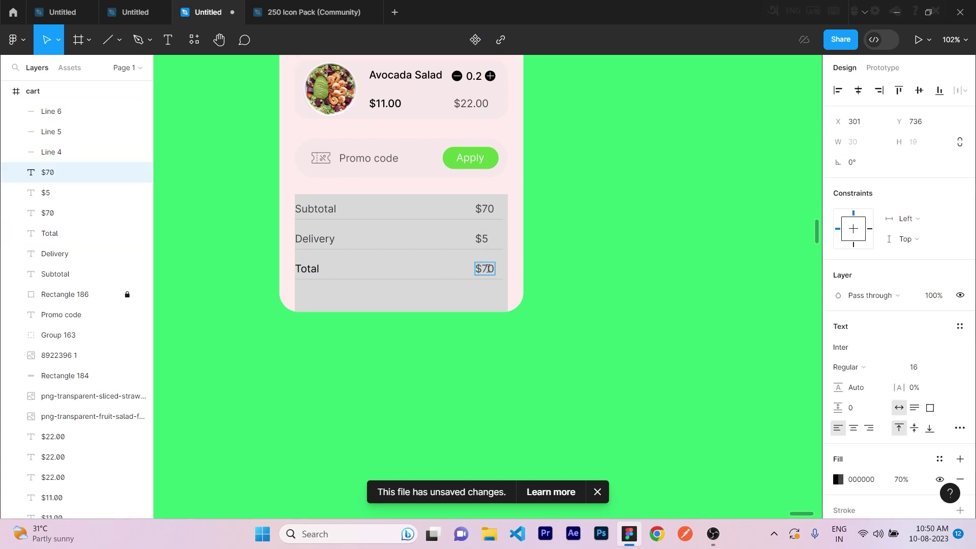
{"action": "left_click", "coordinate": [611, 289]}
{"action": "left_click_drag", "start_coordinate": [301, 197], "coordinate": [510, 436]}
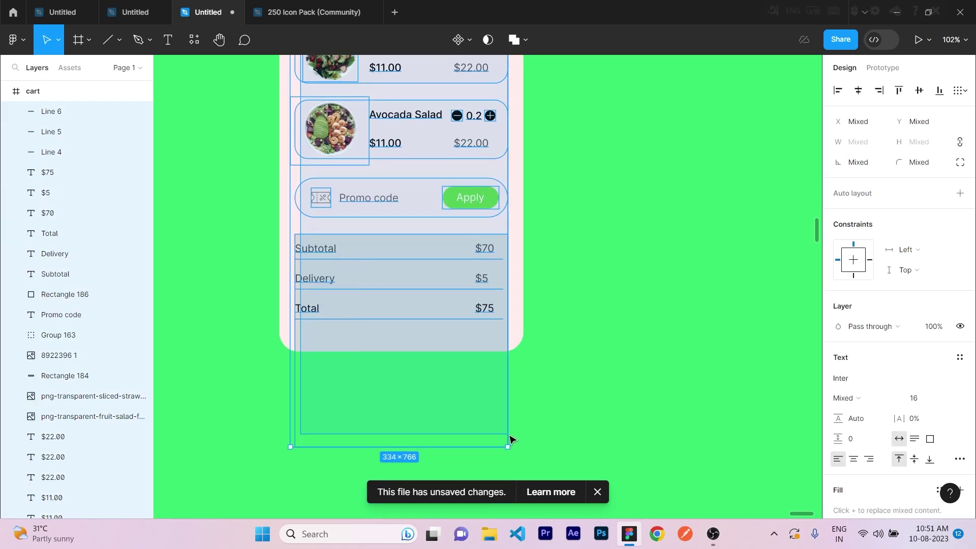
{"action": "scroll", "coordinate": [562, 406], "scroll_direction": "up", "scroll_amount": 5}
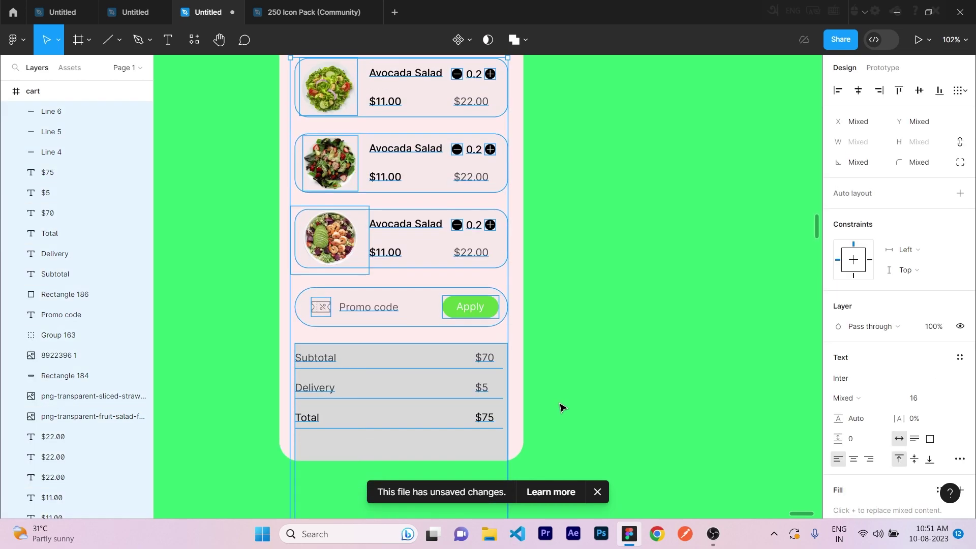
{"action": "left_click", "coordinate": [562, 407]}
{"action": "left_click", "coordinate": [603, 371]}
{"action": "scroll", "coordinate": [604, 371], "scroll_direction": "down", "scroll_amount": 4}
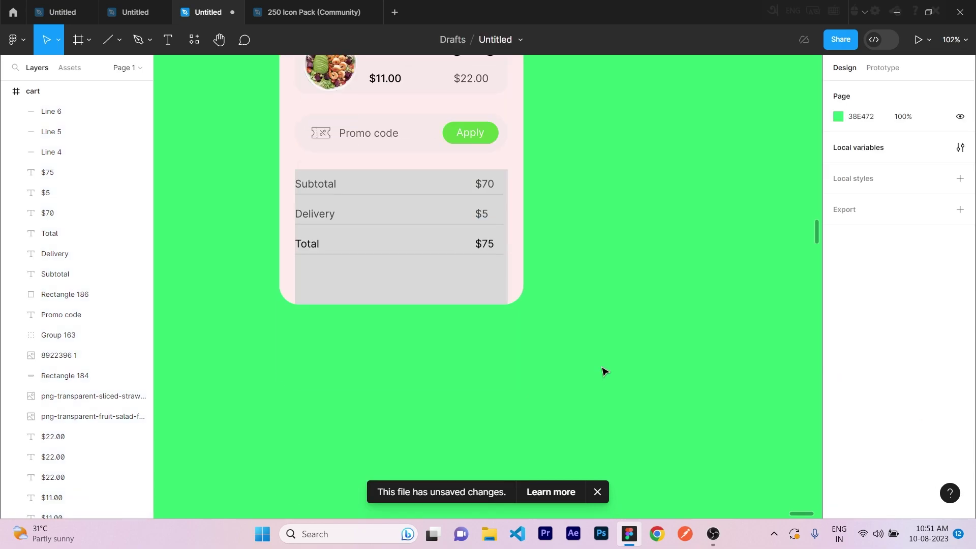
Step: Draw a rectangle 327 wide beneath the Total row at X 24, Y 745, and set its height to 50
{"action": "scroll", "coordinate": [604, 371], "scroll_direction": "up", "scroll_amount": 1}
{"action": "left_click", "coordinate": [120, 40]}
{"action": "left_click", "coordinate": [132, 63]}
{"action": "left_click_drag", "start_coordinate": [296, 289], "coordinate": [509, 324]}
{"action": "left_click_drag", "start_coordinate": [404, 306], "coordinate": [447, 303]}
{"action": "left_click", "coordinate": [926, 149]}
{"action": "type", "text": "50"}
{"action": "left_click", "coordinate": [595, 310]}
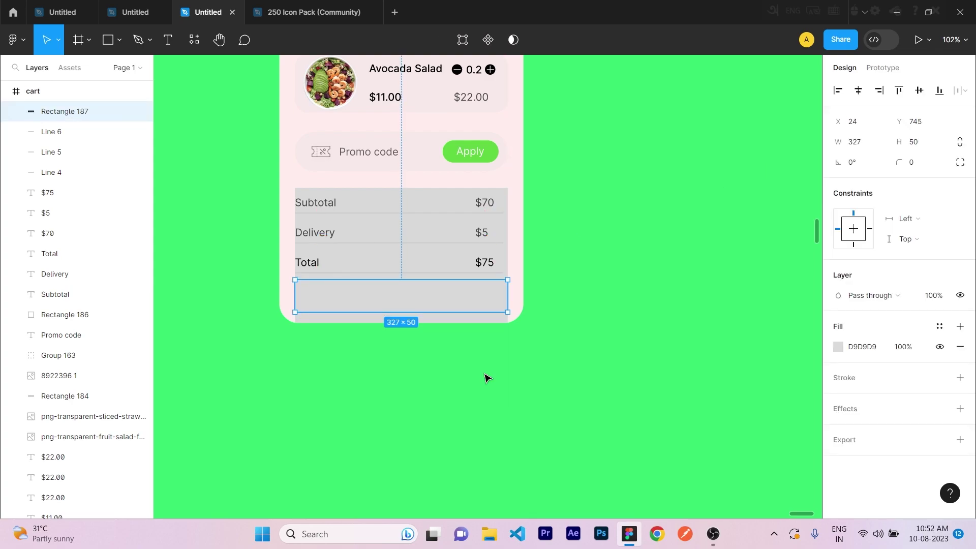
Step: Make the new rectangle a green button with corner radius 10 and add the white 16-size text "CHECKOUT" on it
{"action": "key", "text": "Escape"}
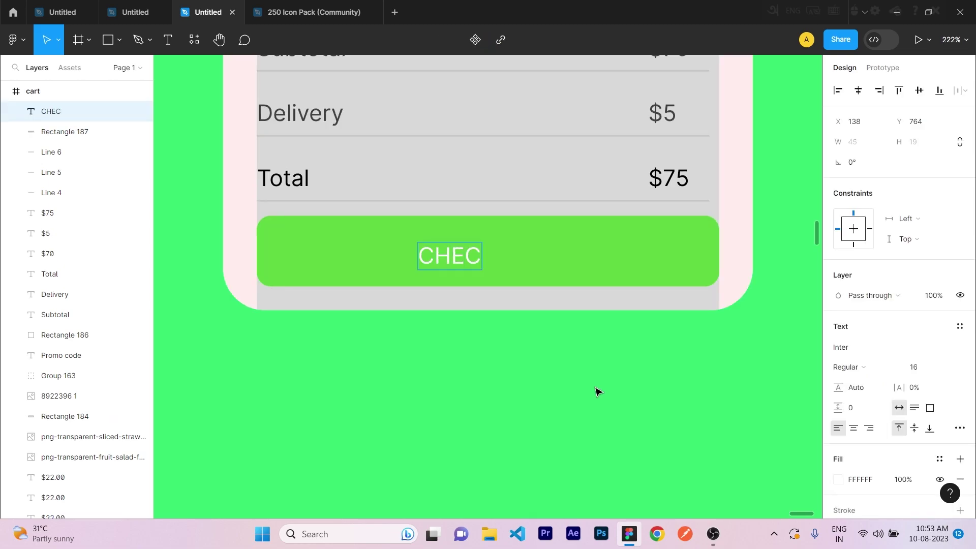
{"action": "left_click", "coordinate": [560, 393]}
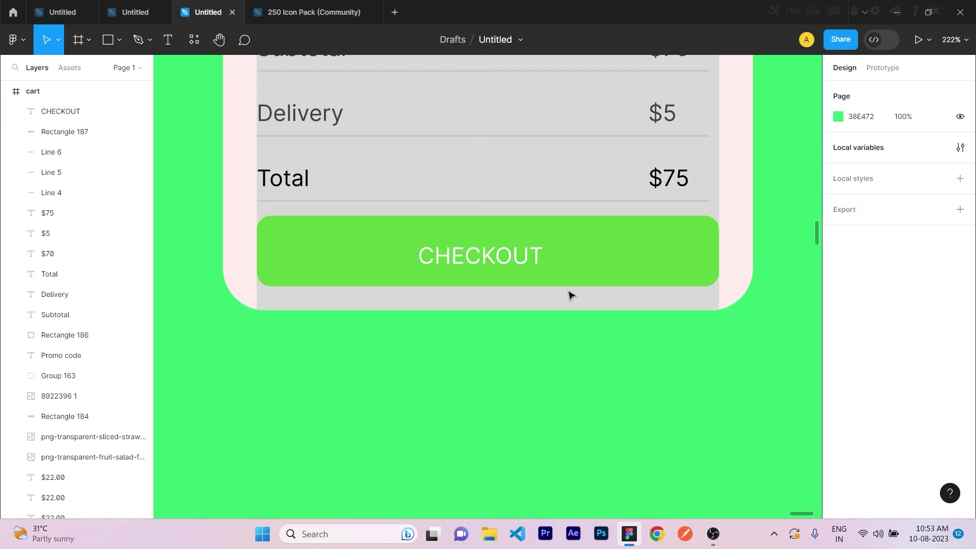
Step: Lock the gray totals background rectangle and center the CHECKOUT text horizontally and vertically on the green button
{"action": "left_click_drag", "start_coordinate": [725, 213], "coordinate": [661, 248]}
{"action": "left_click", "coordinate": [572, 310]}
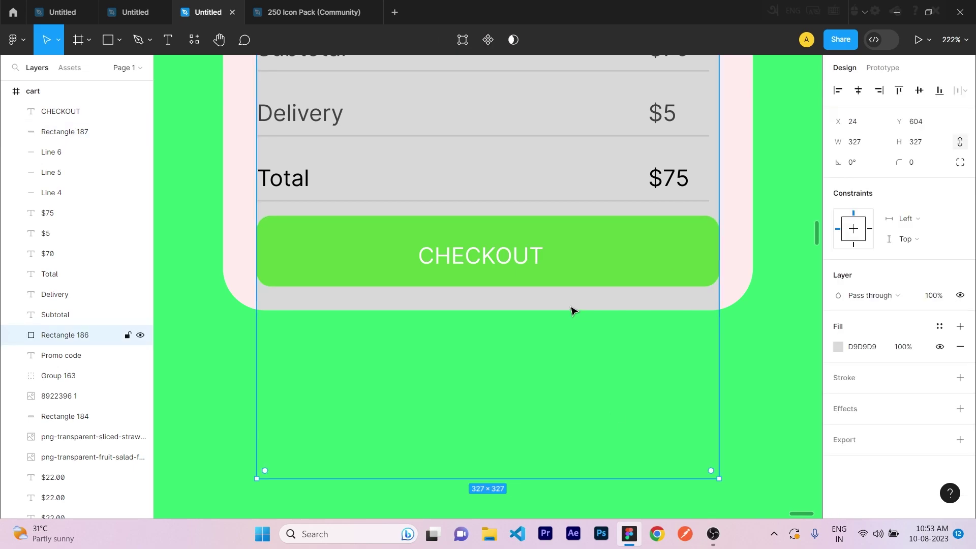
{"action": "left_click", "coordinate": [127, 337]}
{"action": "left_click_drag", "start_coordinate": [264, 213], "coordinate": [597, 296]}
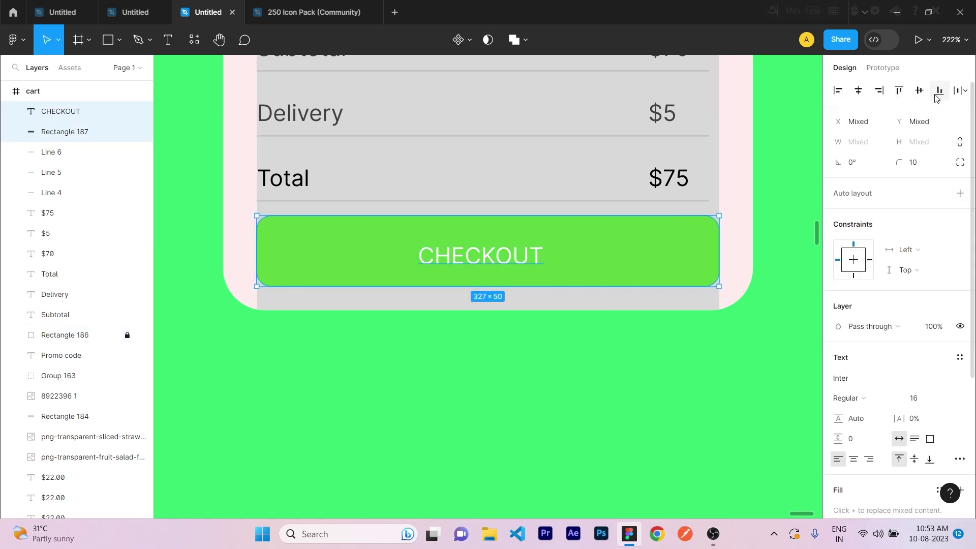
{"action": "left_click", "coordinate": [919, 90]}
{"action": "left_click", "coordinate": [859, 93]}
{"action": "left_click", "coordinate": [567, 431]}
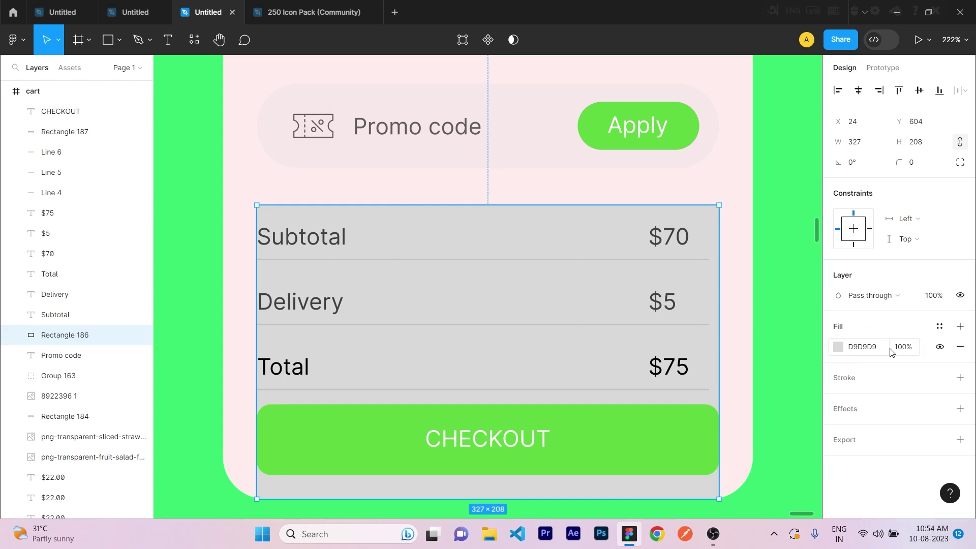
Step: Shorten the gray totals background to a height of 208 and lower its fill opacity to a faint tint
{"action": "left_click", "coordinate": [786, 389]}
{"action": "scroll", "coordinate": [783, 391], "scroll_direction": "down", "scroll_amount": 1}
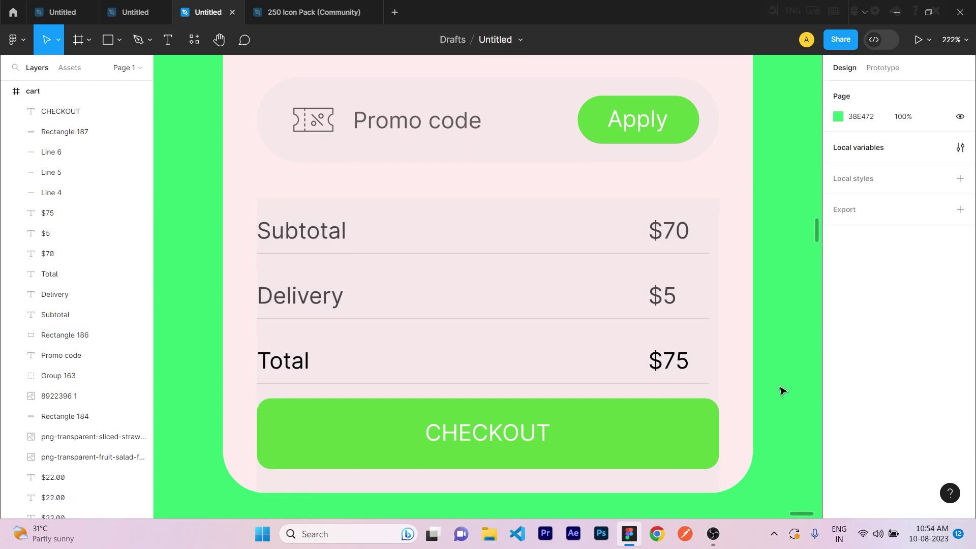
Step: Change the gray total price to $25.00 on the second salad card and $23.00 on the third
{"action": "double_click", "coordinate": [616, 272]}
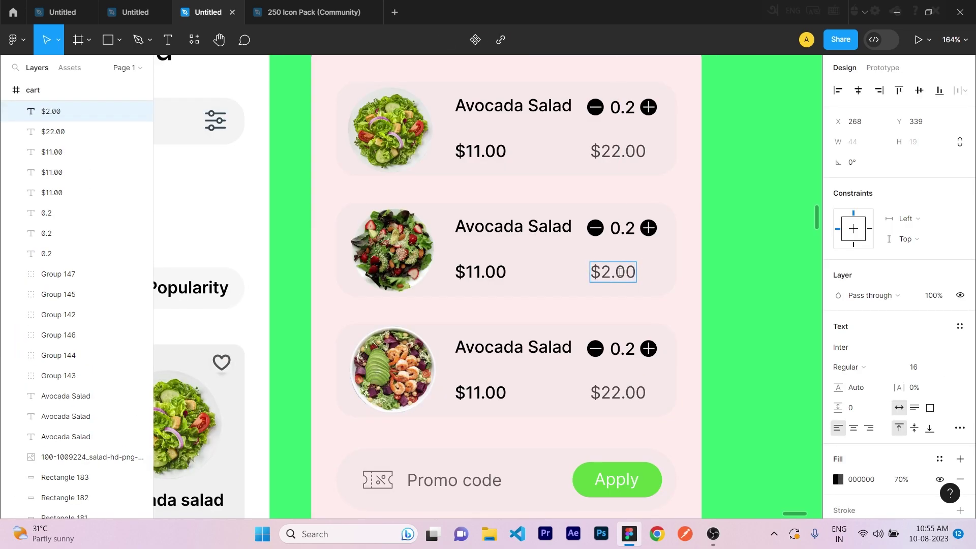
{"action": "type", "text": "5"}
{"action": "left_click", "coordinate": [604, 334]}
{"action": "scroll", "coordinate": [608, 326], "scroll_direction": "down", "scroll_amount": 3}
{"action": "double_click", "coordinate": [619, 254]}
{"action": "left_click", "coordinate": [619, 253]}
{"action": "key", "text": "BackSpace"}
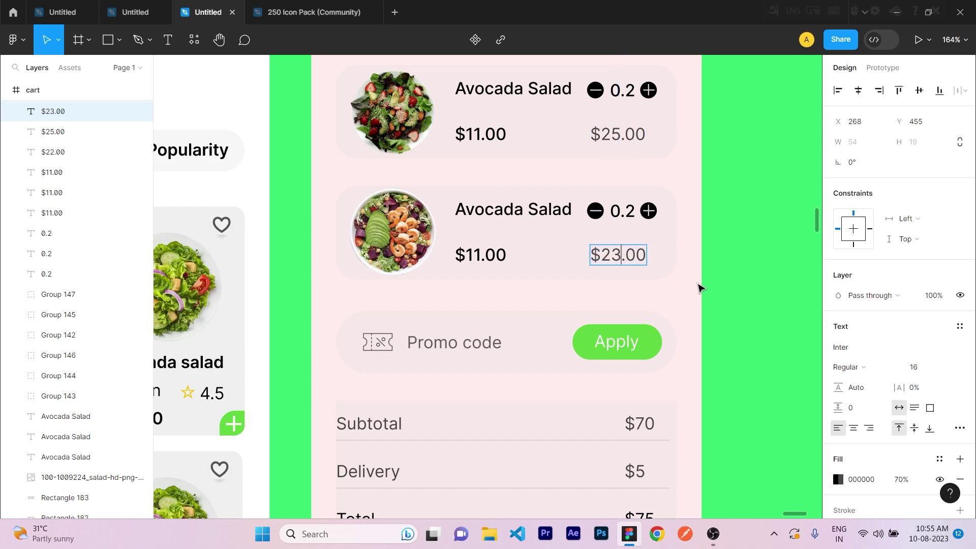
{"action": "type", "text": "3"}
{"action": "key", "text": "Escape"}
{"action": "key", "text": "Escape"}
Step: Change the bold unit price on the third salad card to $11.50
{"action": "double_click", "coordinate": [482, 254]}
{"action": "left_click", "coordinate": [493, 254]}
{"action": "key", "text": "BackSpace"}
{"action": "type", "text": "5"}
{"action": "key", "text": "Escape"}
{"action": "key", "text": "Escape"}
Step: Change the bold unit price on the second salad card to $12.50
{"action": "scroll", "coordinate": [480, 183], "scroll_direction": "up", "scroll_amount": 1}
{"action": "double_click", "coordinate": [478, 174]}
{"action": "left_click", "coordinate": [478, 175]}
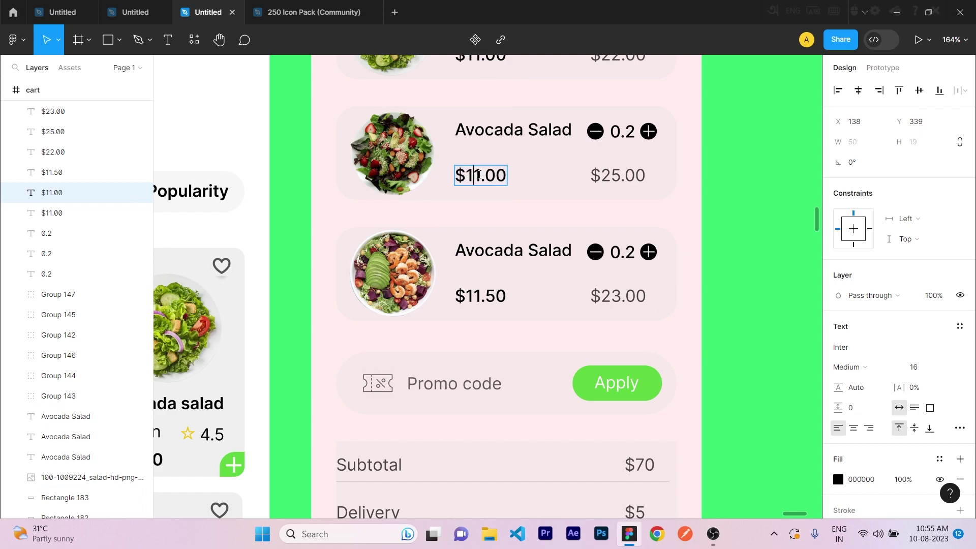
{"action": "key", "text": "Escape"}
{"action": "key", "text": "Escape"}
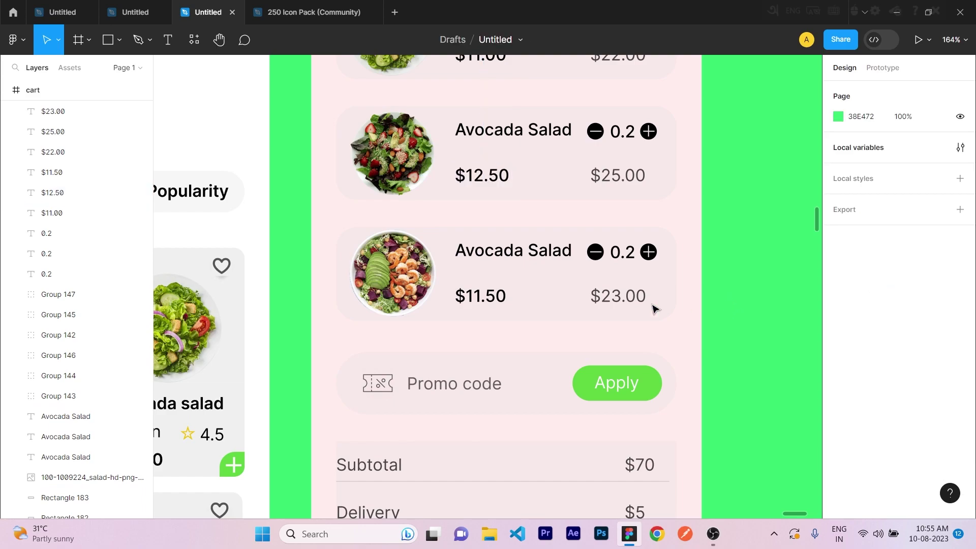
Step: Preview Flow 3 of the prototype by cycling through the home, salad detail and cart screens
{"action": "scroll", "coordinate": [696, 312], "scroll_direction": "down", "scroll_amount": 5}
{"action": "left_click", "coordinate": [553, 489]}
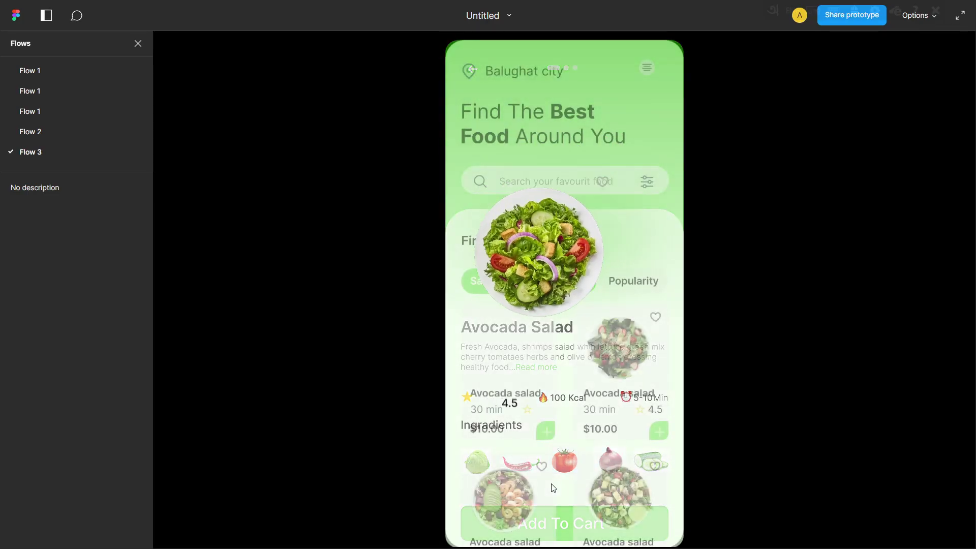
{"action": "left_click", "coordinate": [553, 488]}
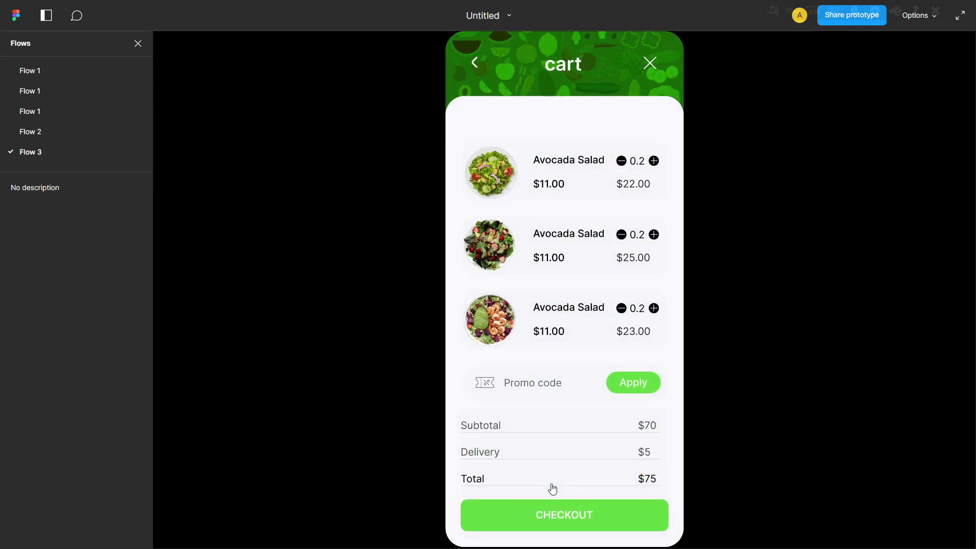
{"action": "left_click", "coordinate": [553, 489]}
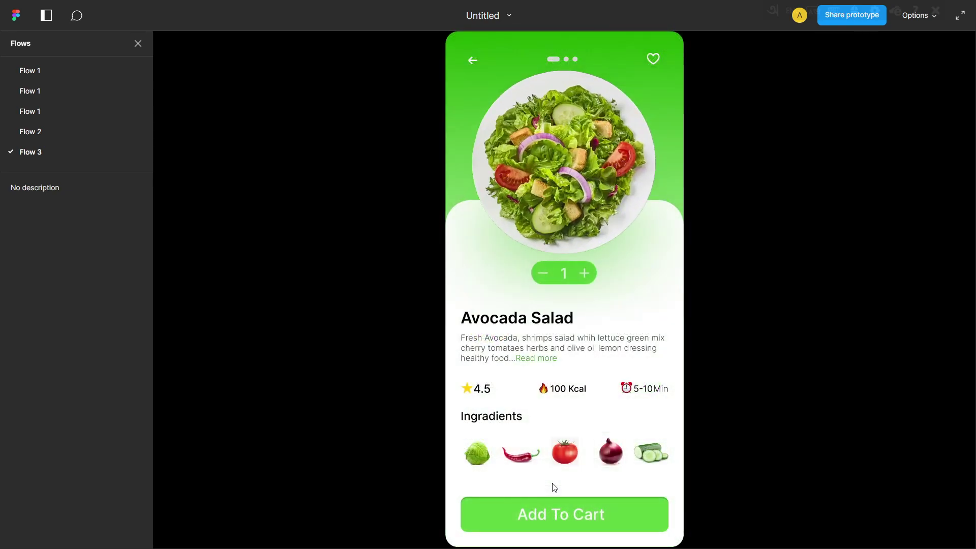
{"action": "left_click", "coordinate": [555, 488]}
{"action": "left_click", "coordinate": [554, 487]}
{"action": "left_click", "coordinate": [554, 487]}
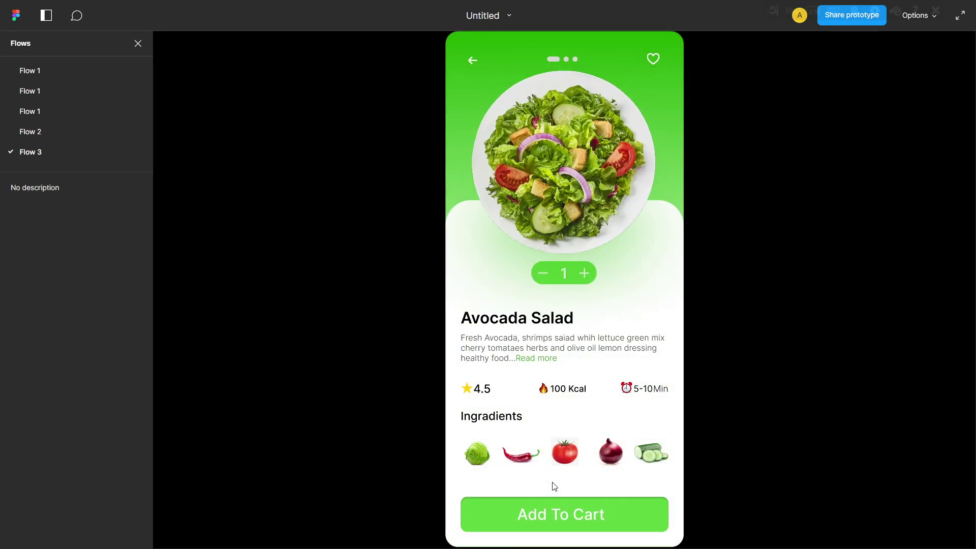
{"action": "left_click", "coordinate": [554, 487]}
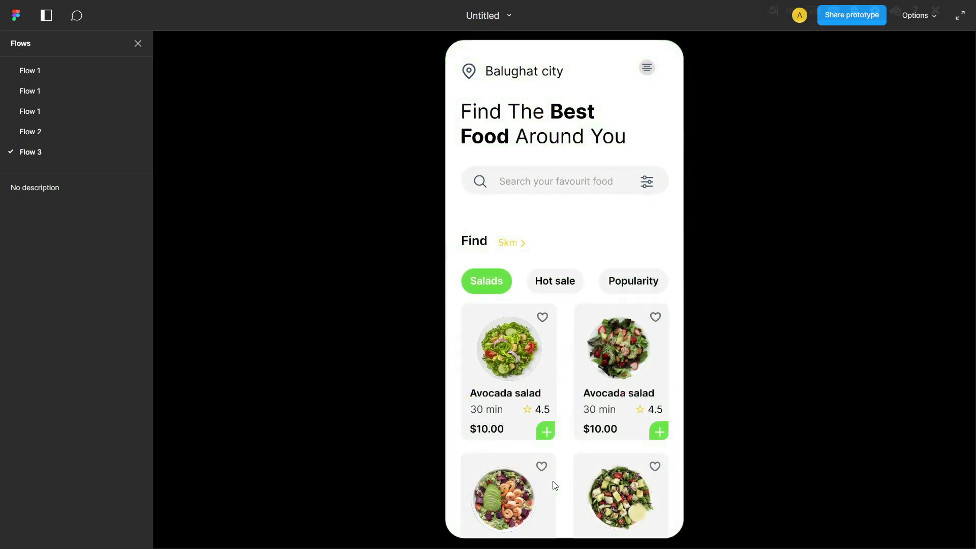